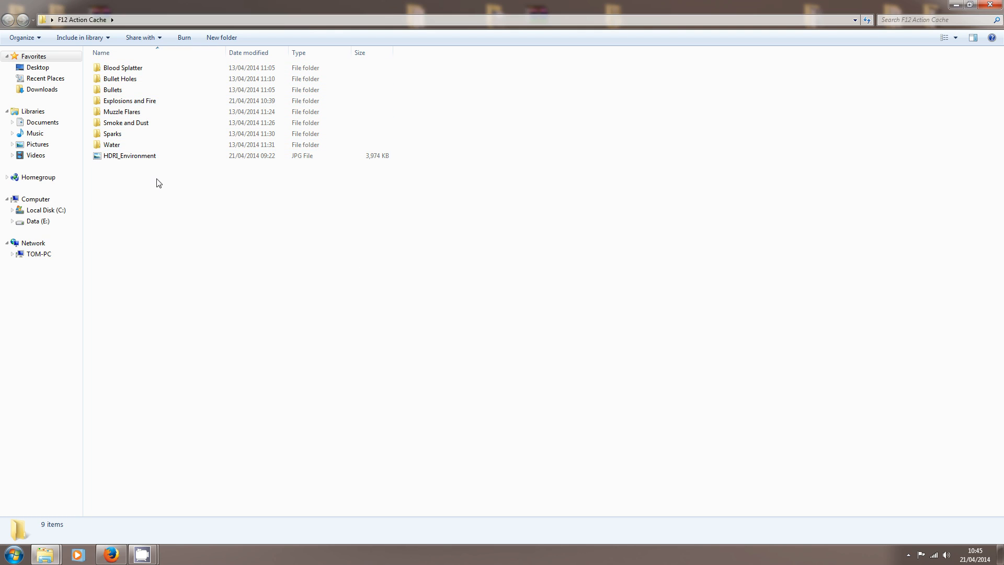
# View the HDRI_Environment image at actual size, look across the panorama, and close it
pyautogui.doubleClick(130, 157)
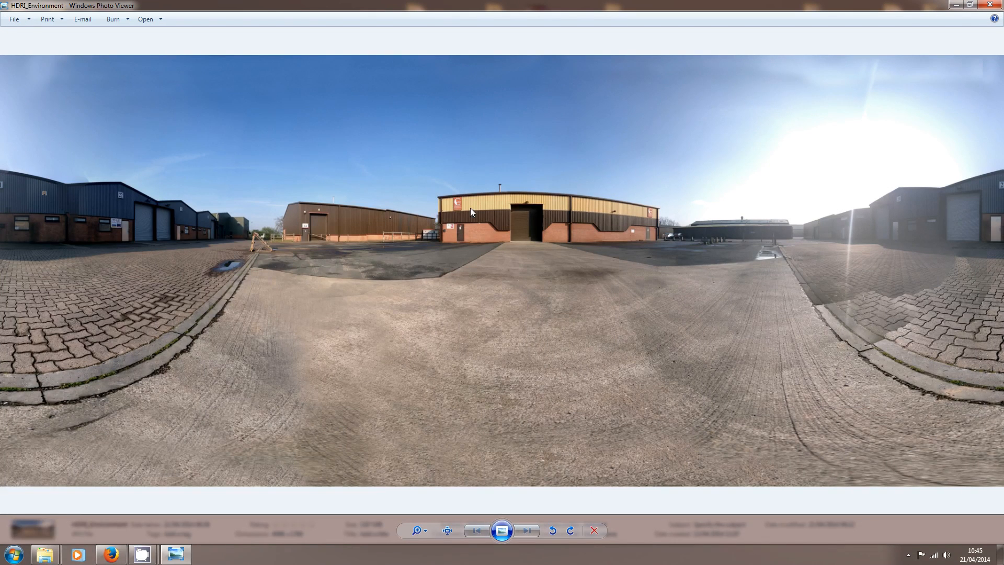
pyautogui.click(449, 530)
pyautogui.moveTo(667, 217); pyautogui.dragTo(95, 244)
pyautogui.moveTo(513, 187); pyautogui.dragTo(967, 152)
pyautogui.moveTo(241, 202); pyautogui.dragTo(570, 177)
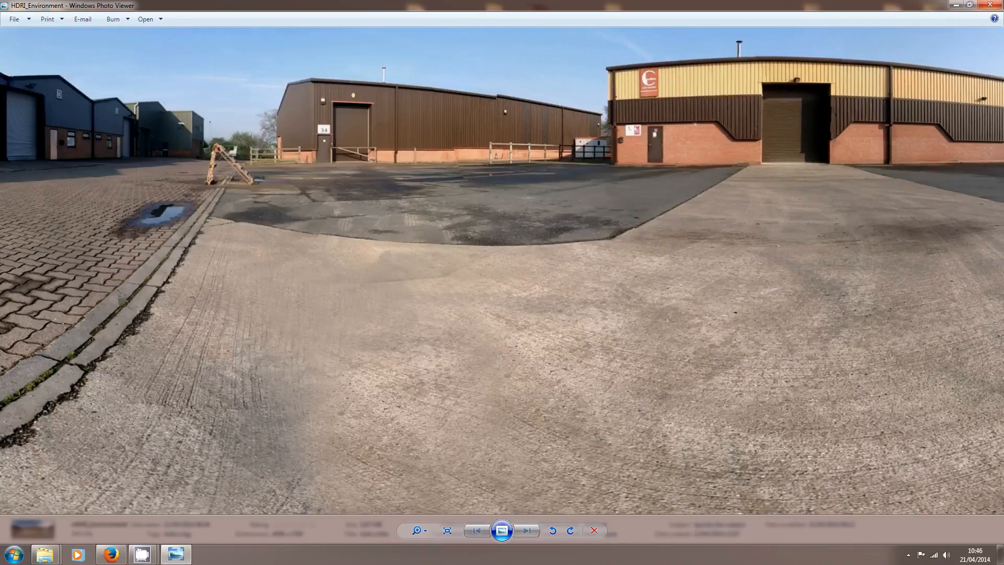
pyautogui.click(1000, 5)
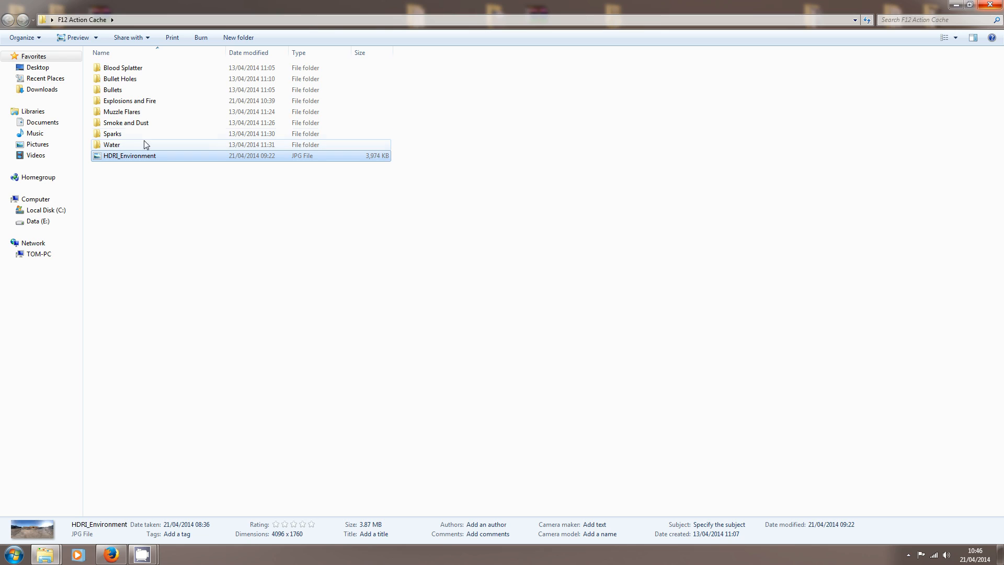
# Check the contents of the Blood Splatter folder and of the Glass folder inside Bullet Holes
pyautogui.doubleClick(140, 70)
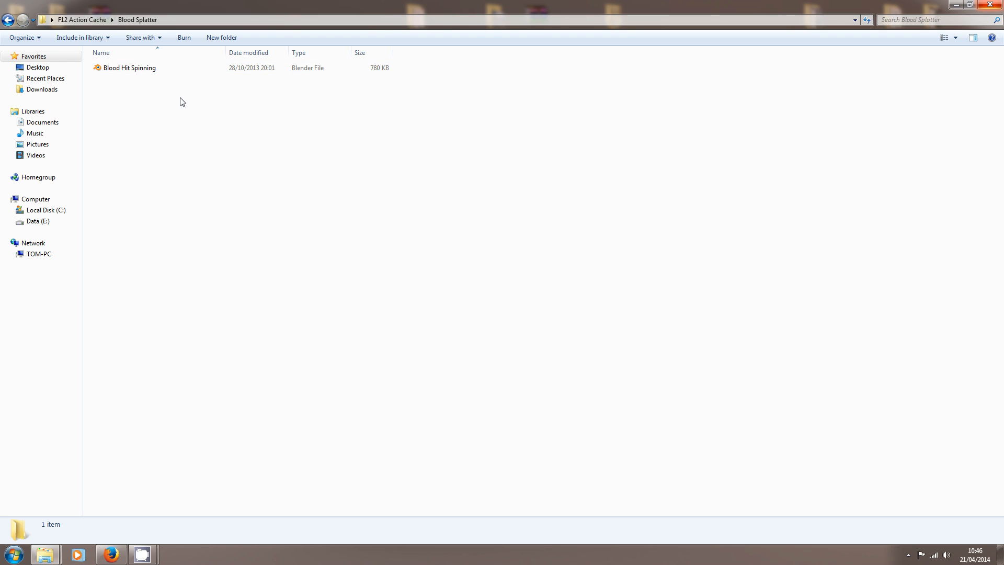
pyautogui.click(8, 20)
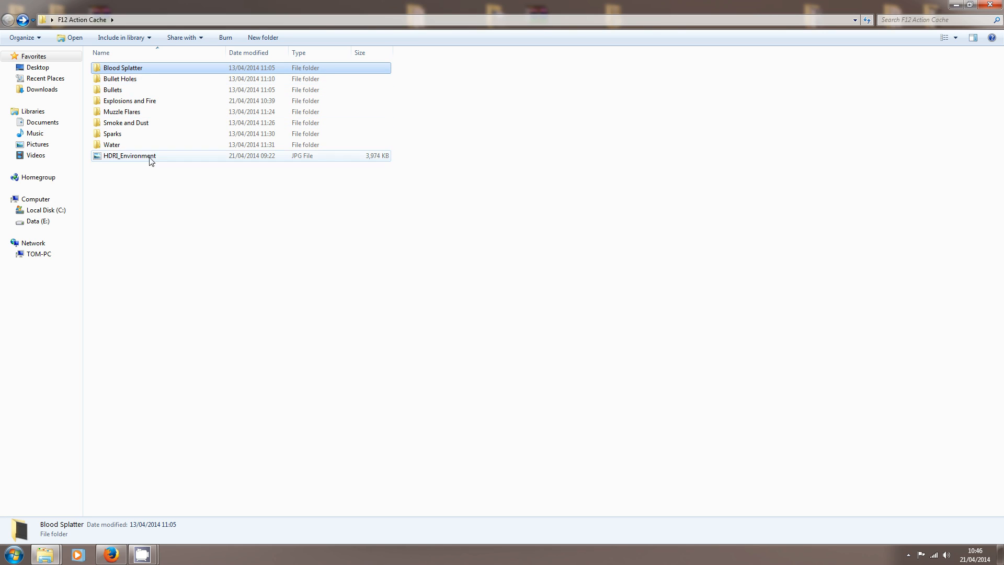
pyautogui.doubleClick(129, 82)
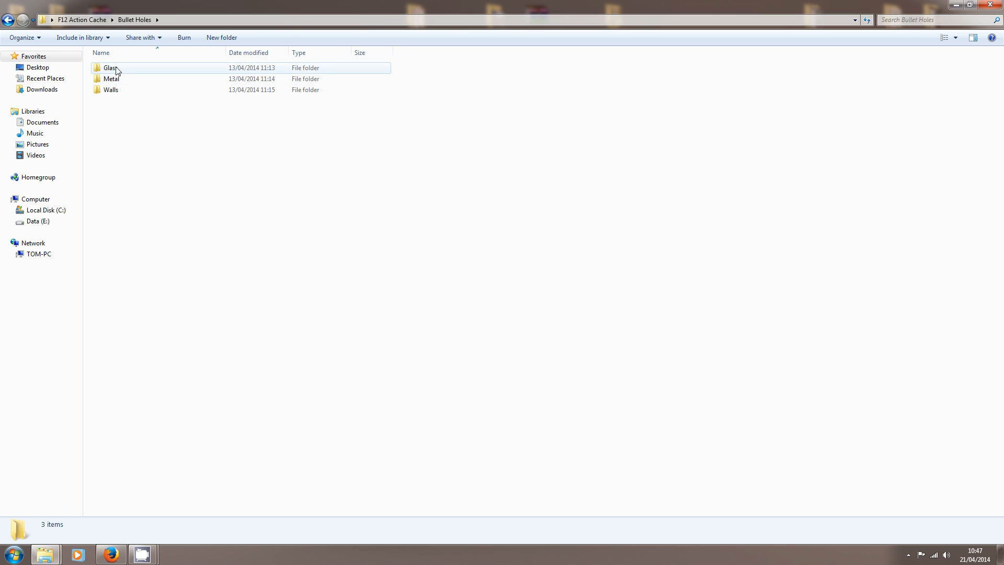
pyautogui.doubleClick(153, 69)
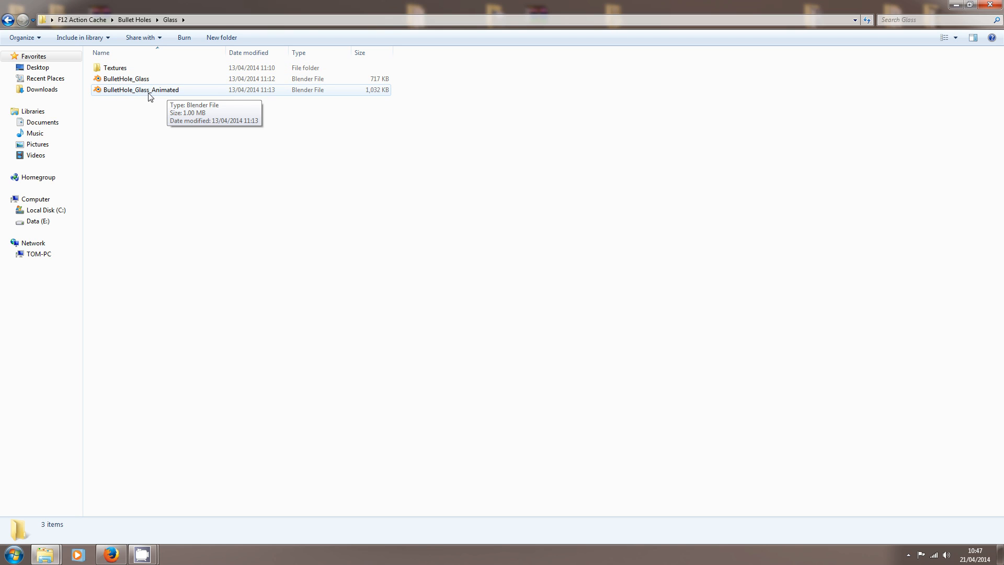
pyautogui.click(8, 20)
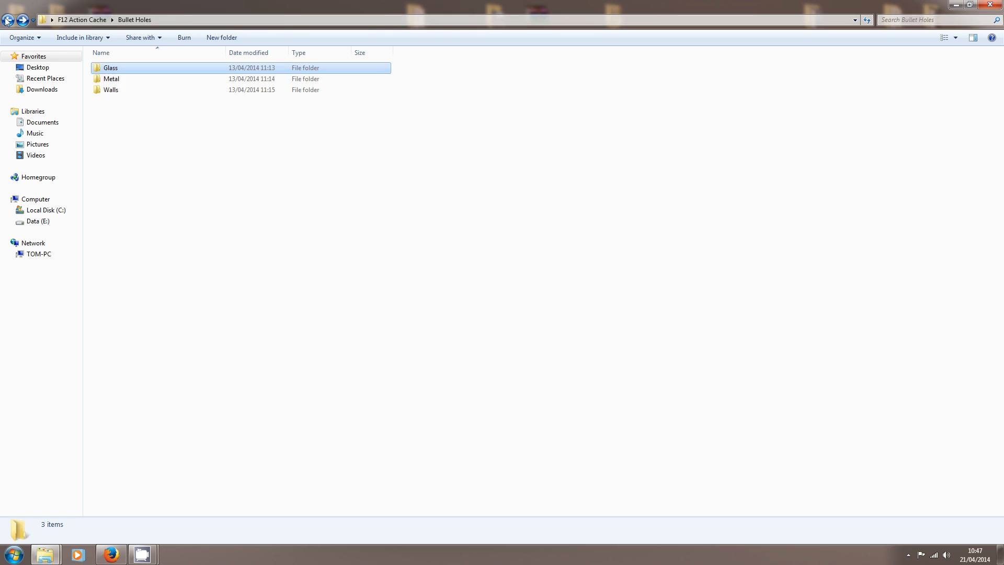
# Open the BulletHole_Metal_Animated file from the Metal folder in Blender and maximize its window
pyautogui.click(119, 80)
pyautogui.doubleClick(119, 79)
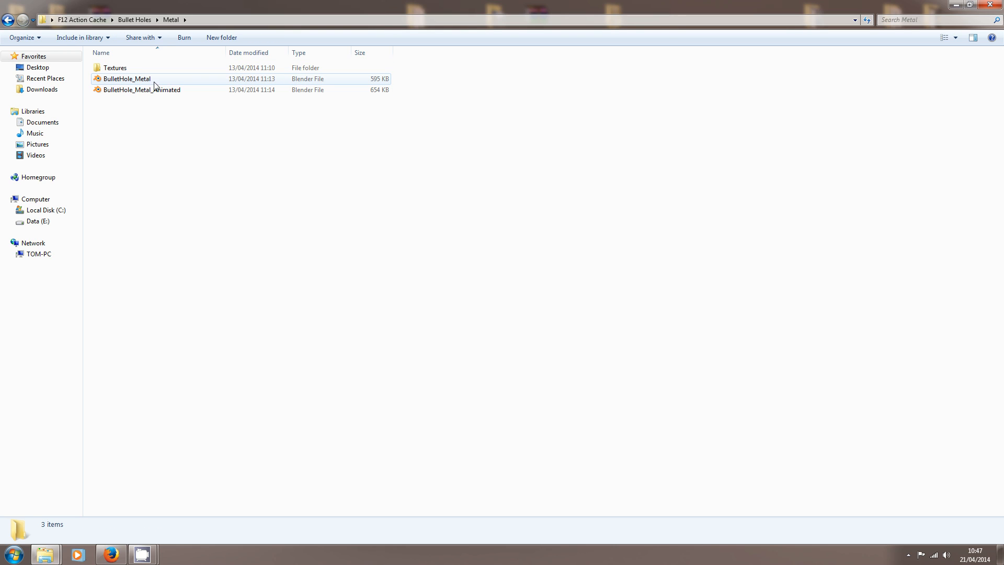
pyautogui.doubleClick(125, 90)
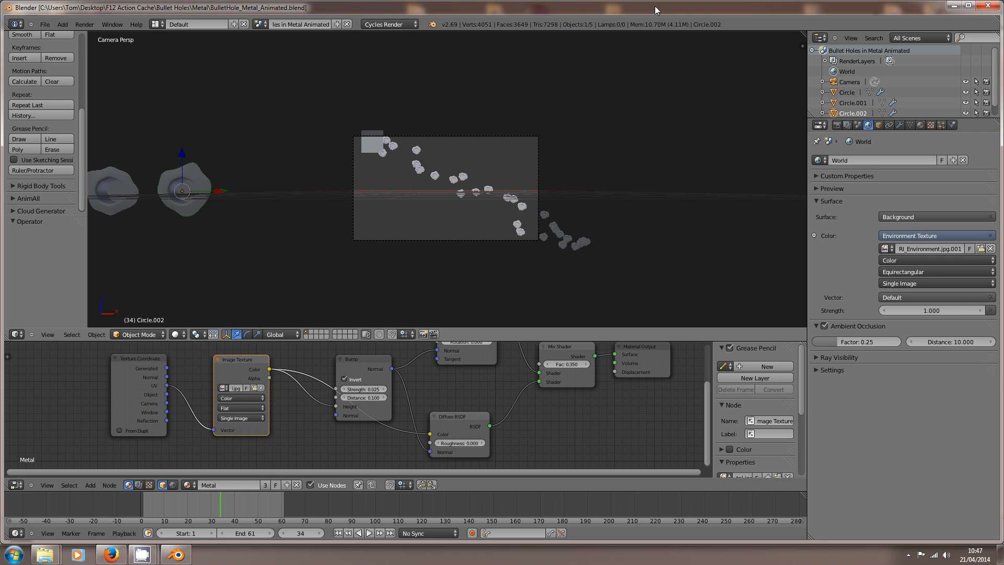
pyautogui.doubleClick(655, 10)
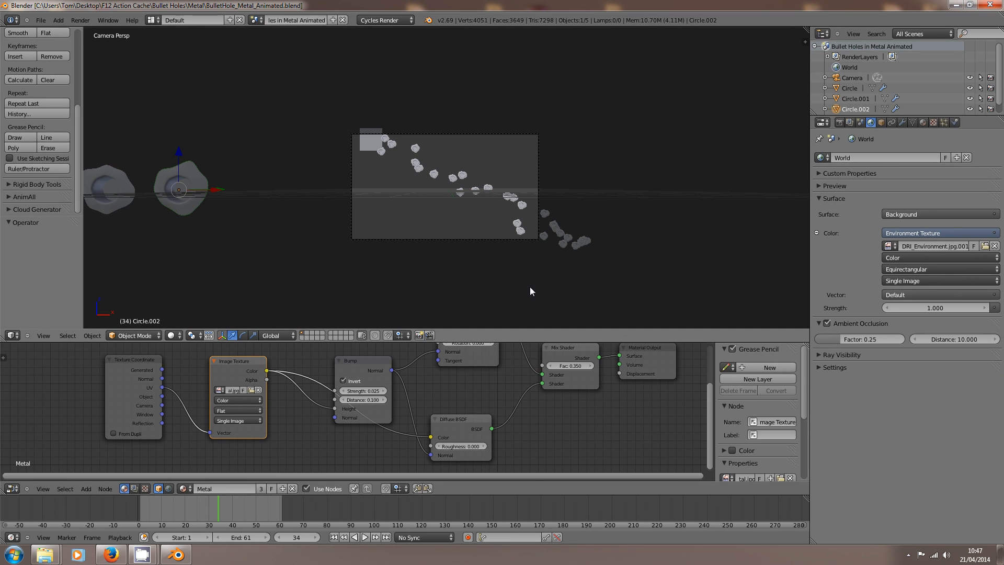
# Examine the metal bullet hole models in perspective and their trail through the camera view
pyautogui.moveTo(148, 193); pyautogui.dragTo(141, 226, button='middle')
pyautogui.press('KP_5')
pyautogui.scroll(-3, 274, 228)
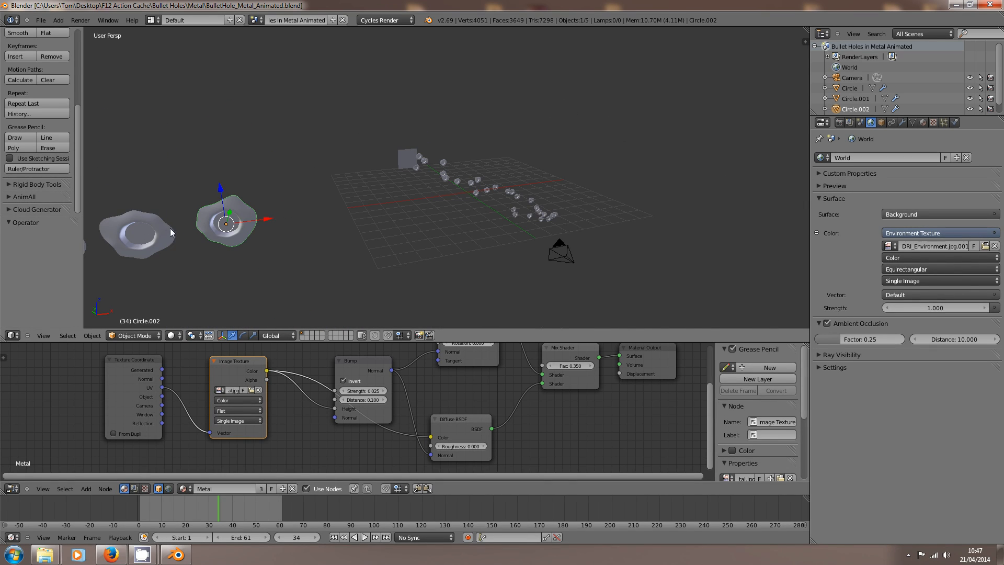
pyautogui.scroll(-3, 119, 225)
pyautogui.press('KP_0')
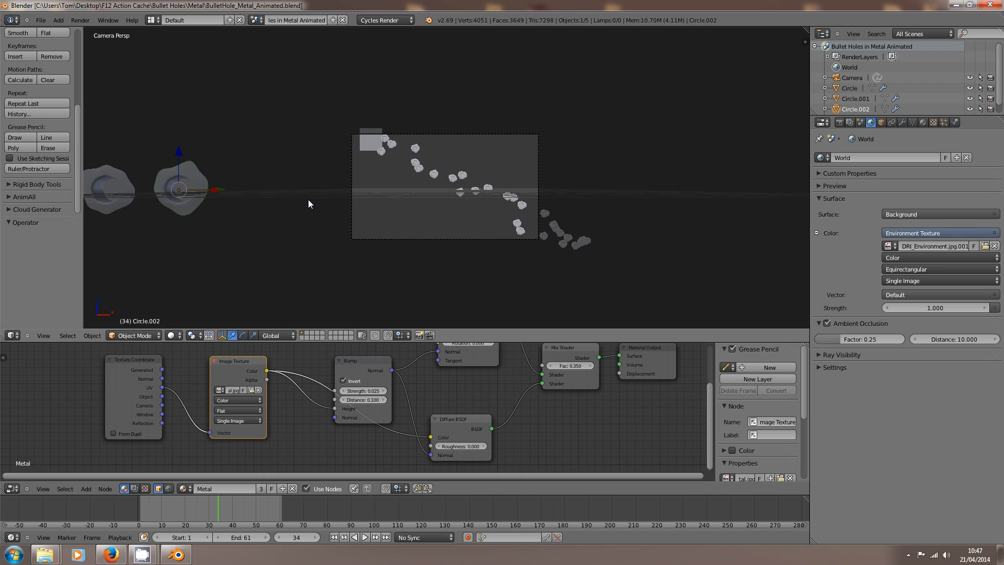
pyautogui.scroll(5, 463, 177)
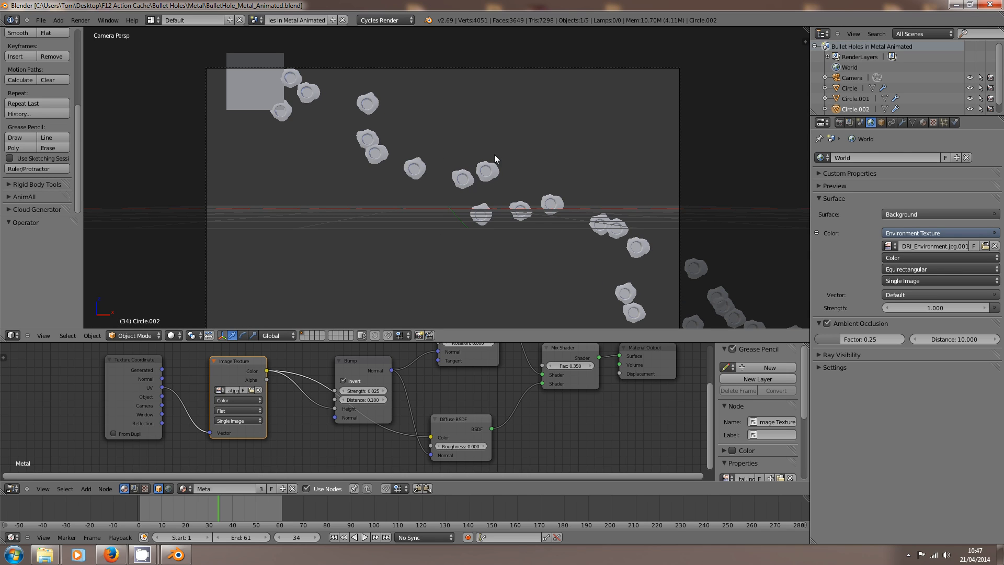
pyautogui.keyDown('shift'); pyautogui.moveTo(452, 166); pyautogui.dragTo(399, 182, button='middle'); pyautogui.keyUp('shift')
pyautogui.scroll(-3, 399, 158)
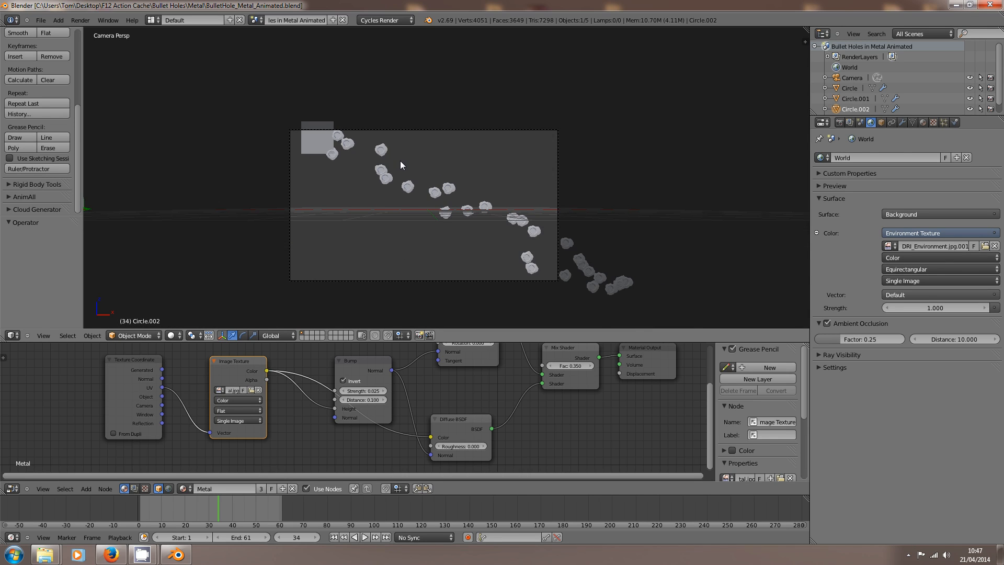
pyautogui.scroll(1, 390, 193)
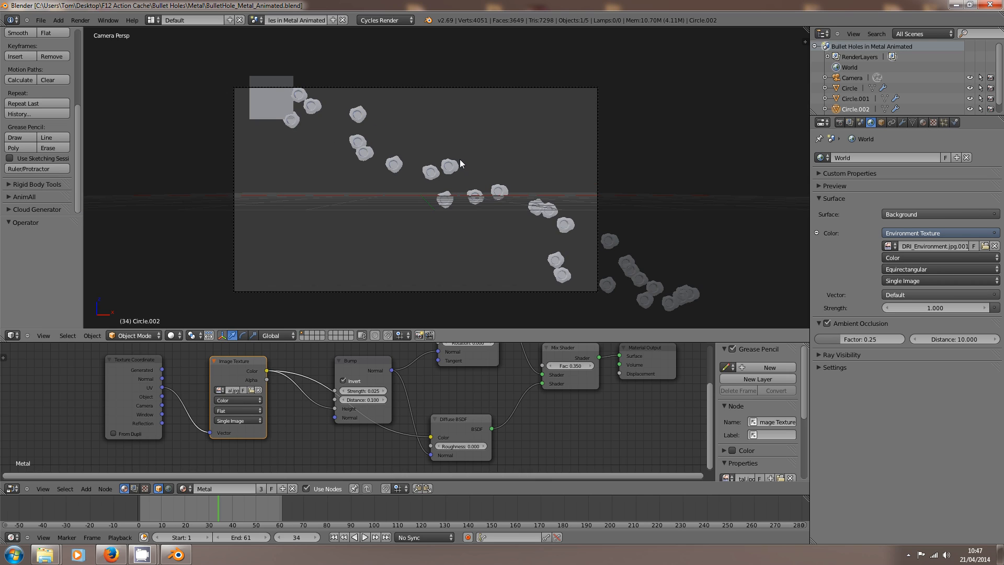
pyautogui.scroll(2, 449, 157)
pyautogui.scroll(-2, 441, 154)
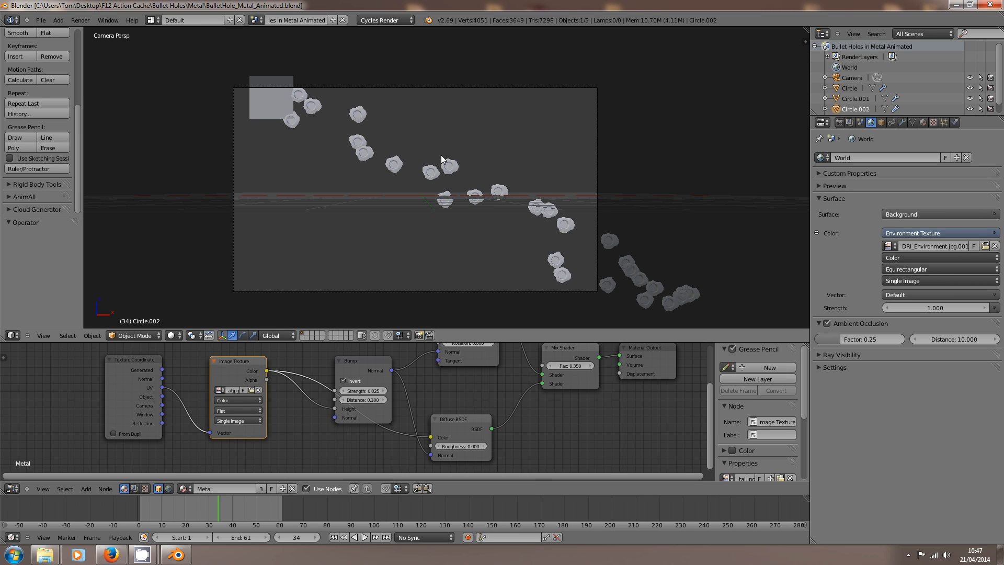
# Select the plane at the upper end of the bullet hole trail and play the animation from its start, stopping at frame 59
pyautogui.rightClick(252, 102)
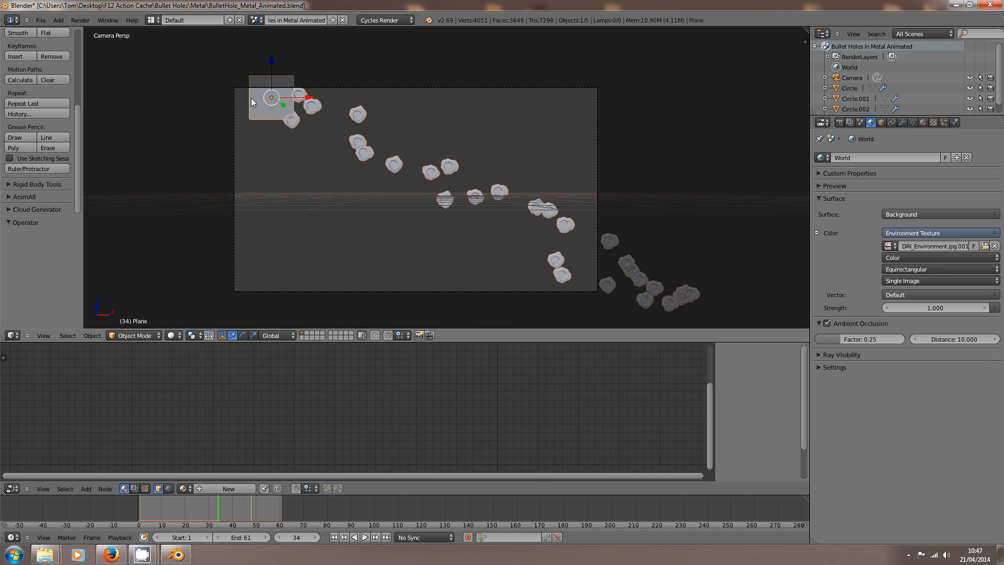
pyautogui.click(333, 537)
pyautogui.click(368, 537)
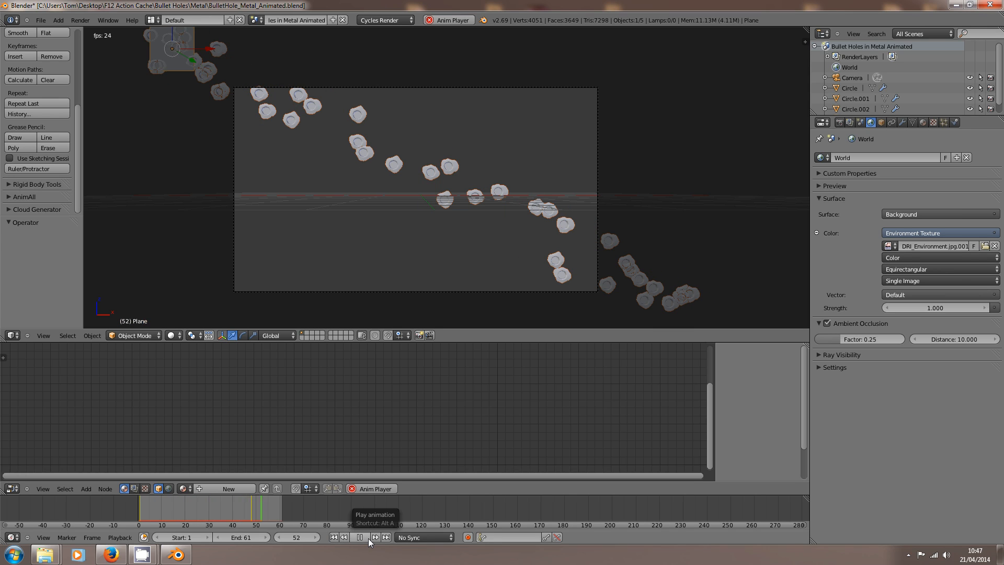
pyautogui.click(368, 538)
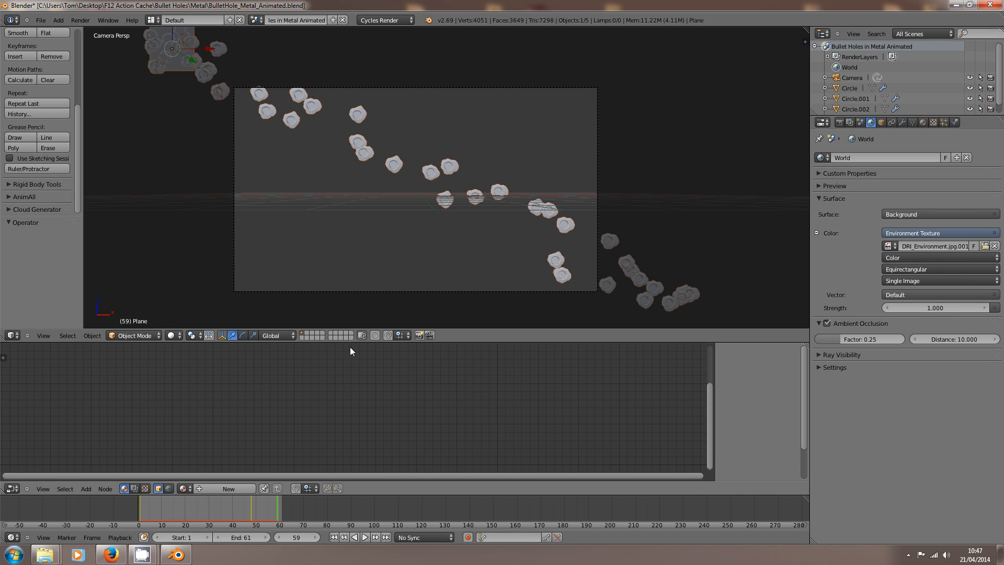
# Switch the camera view to Rendered shading and inspect the bullet holes close up
pyautogui.hotkey('shift', 'z')
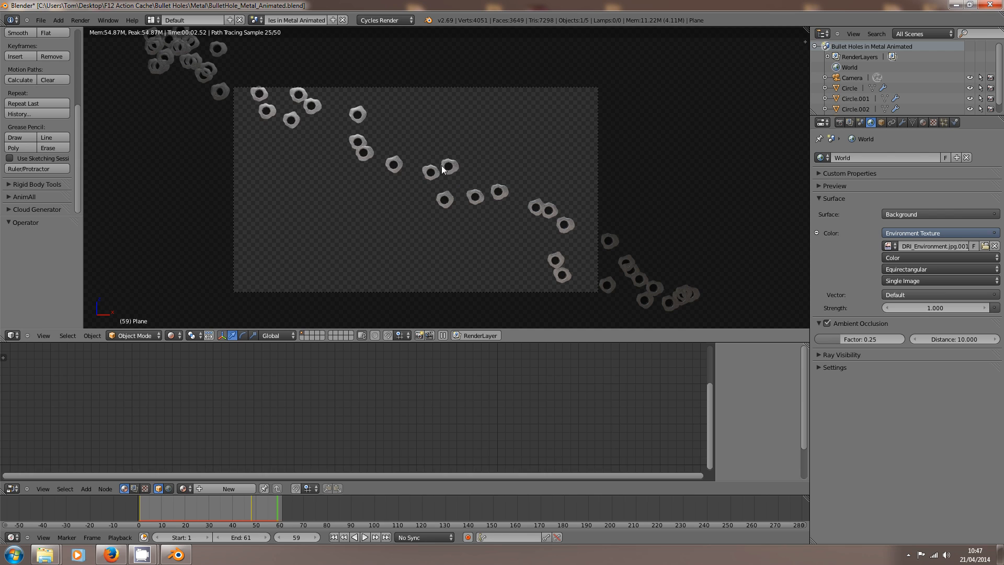
pyautogui.scroll(6, 459, 155)
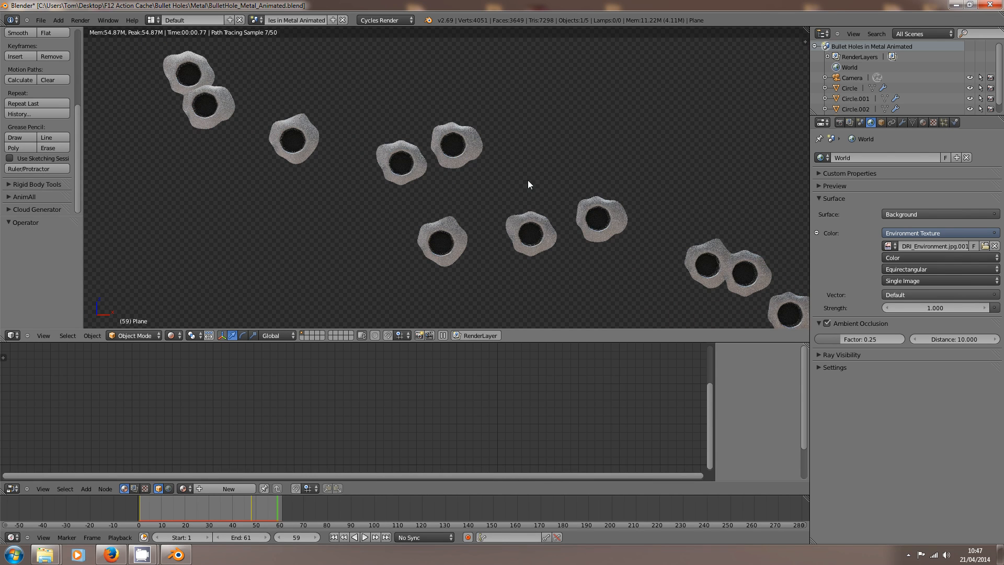
pyautogui.scroll(-4, 583, 186)
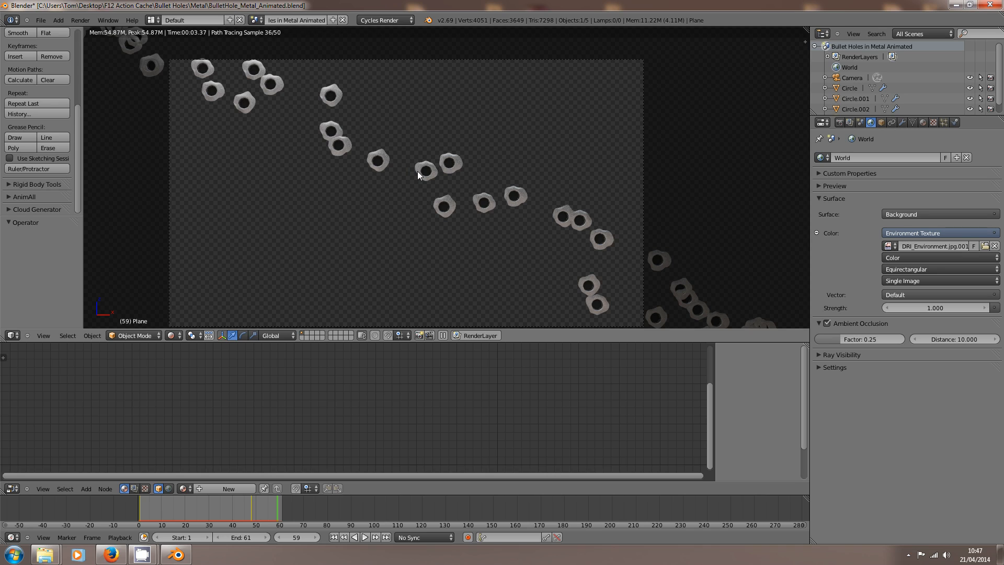
# Render frame 59, inspect the bullet holes in the render result, and return to the 3D view
pyautogui.press('F12')
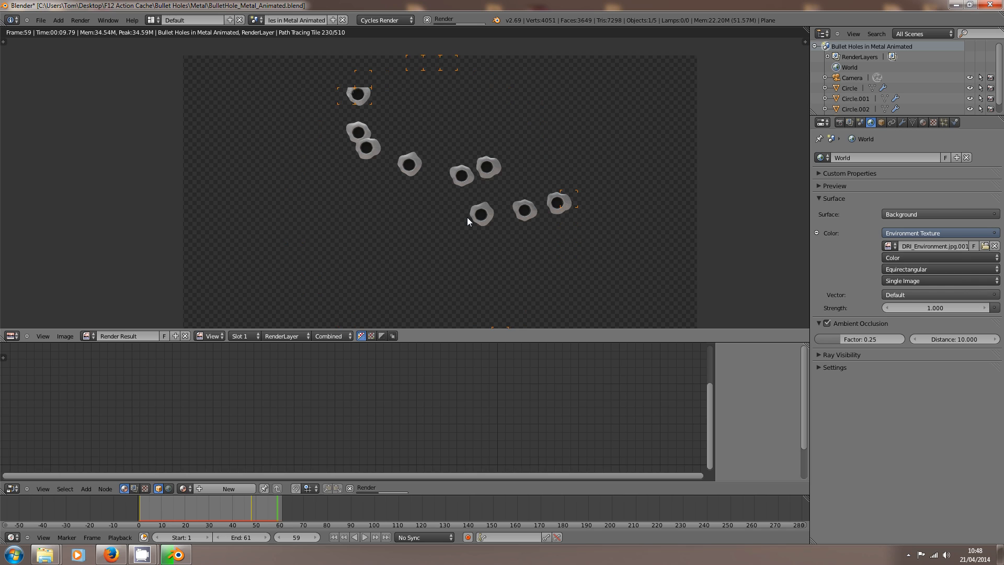
pyautogui.scroll(3, 467, 220)
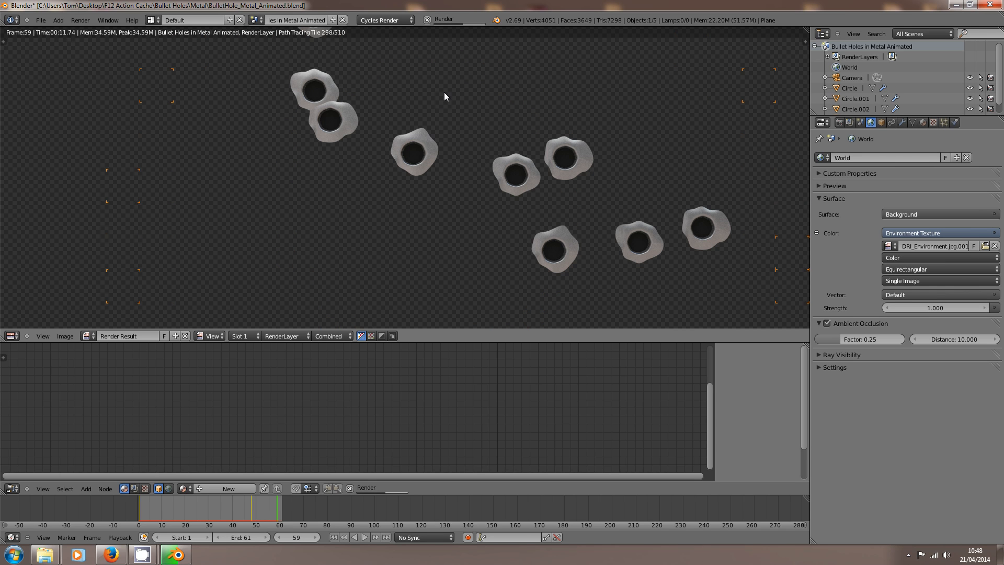
pyautogui.moveTo(429, 110); pyautogui.dragTo(320, 176, button='middle')
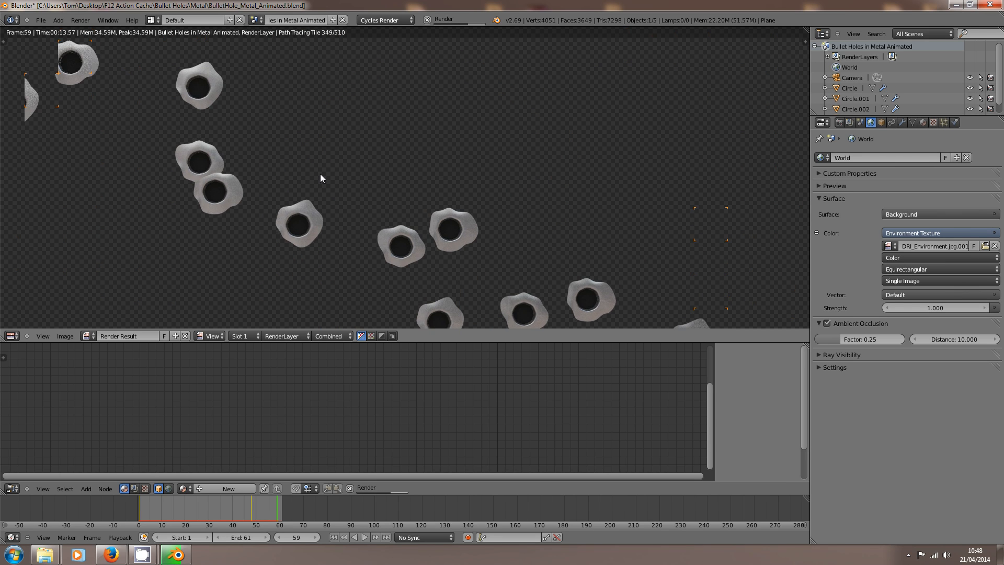
pyautogui.scroll(-2, 324, 178)
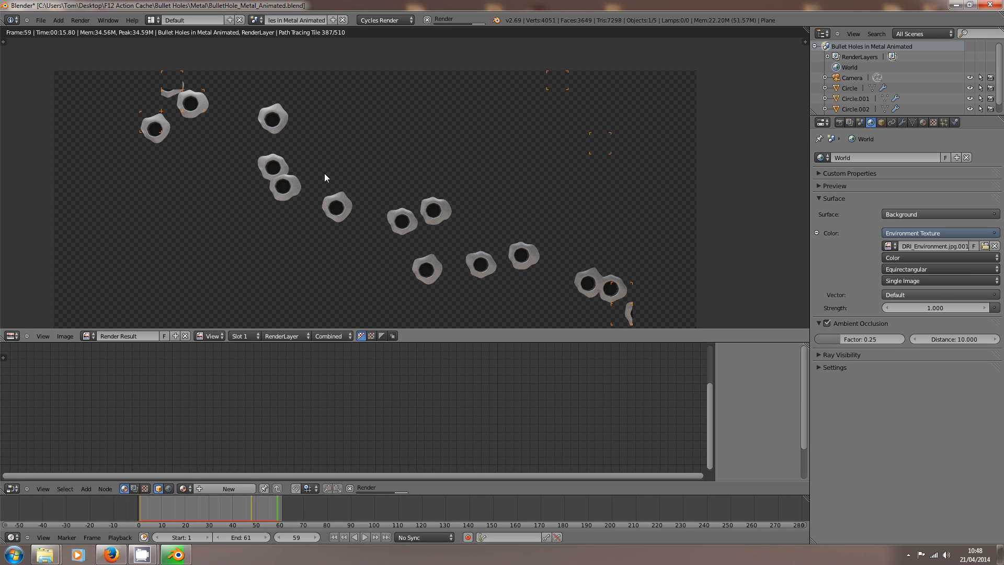
pyautogui.press('Escape')
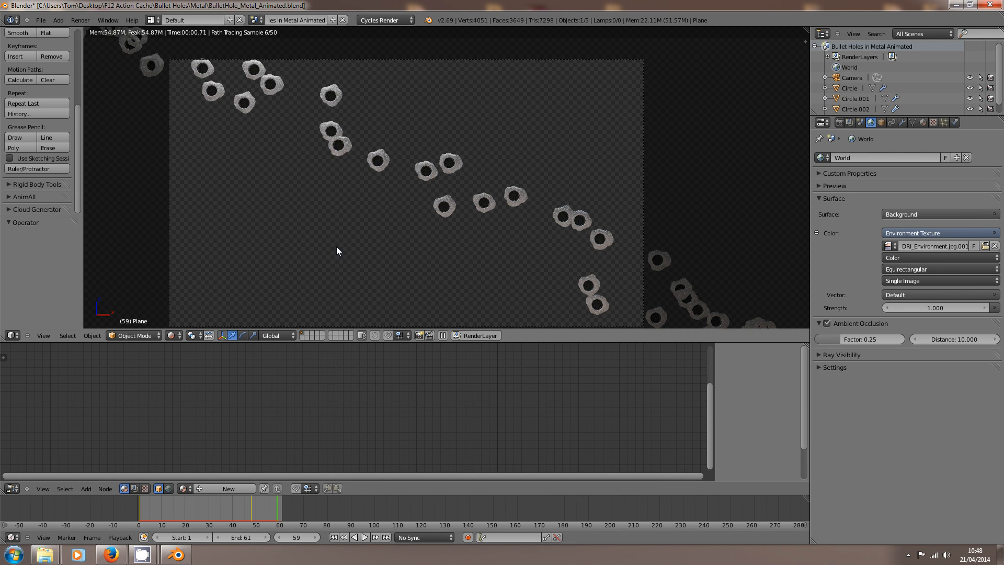
# Close Blender, check the contents of the Walls folder, and return to the F12 Action Cache folder
pyautogui.click(990, 5)
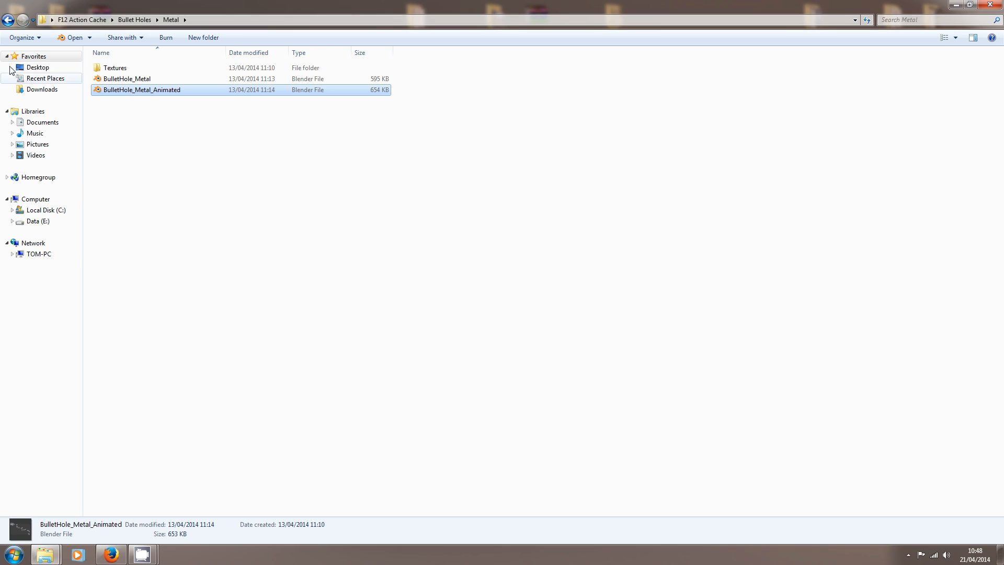
pyautogui.click(9, 21)
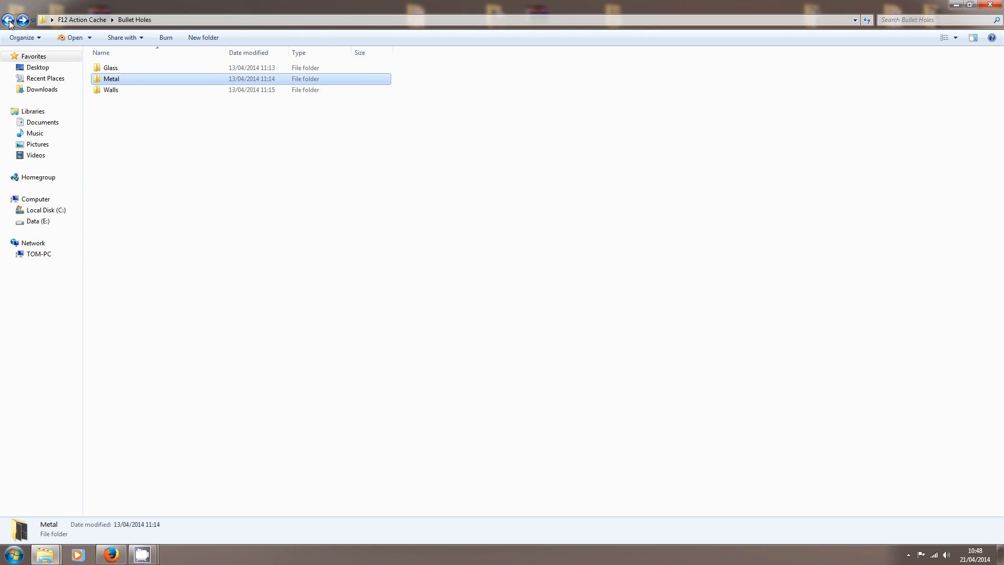
pyautogui.doubleClick(109, 91)
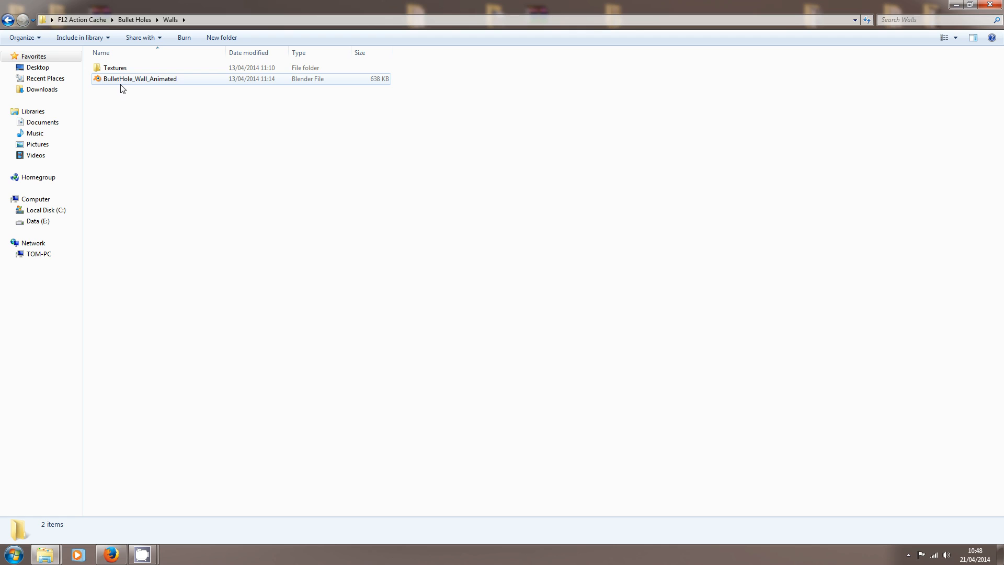
pyautogui.click(8, 21)
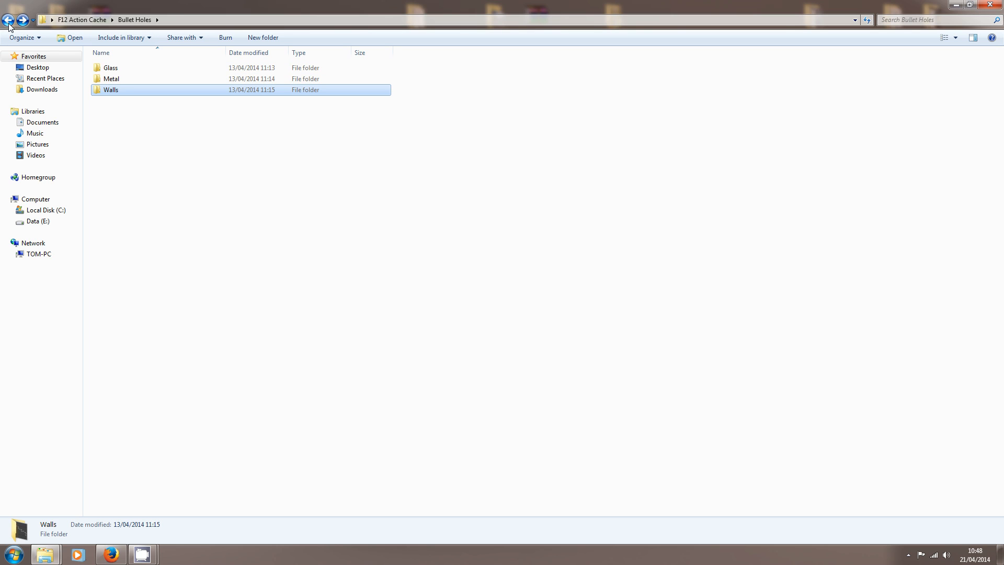
pyautogui.click(8, 21)
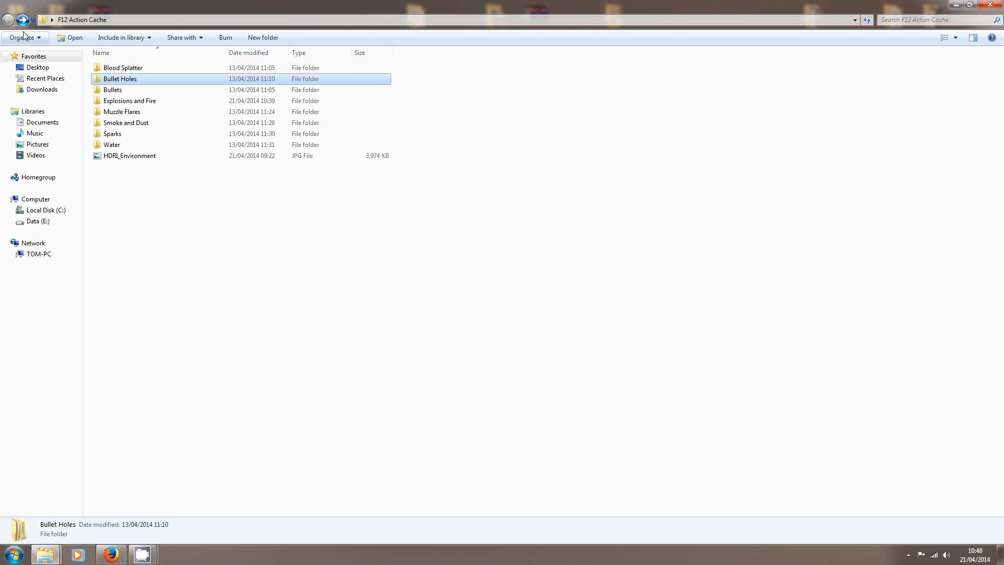
# Open the Bullets folder and select its 9mmShell subfolder
pyautogui.doubleClick(113, 90)
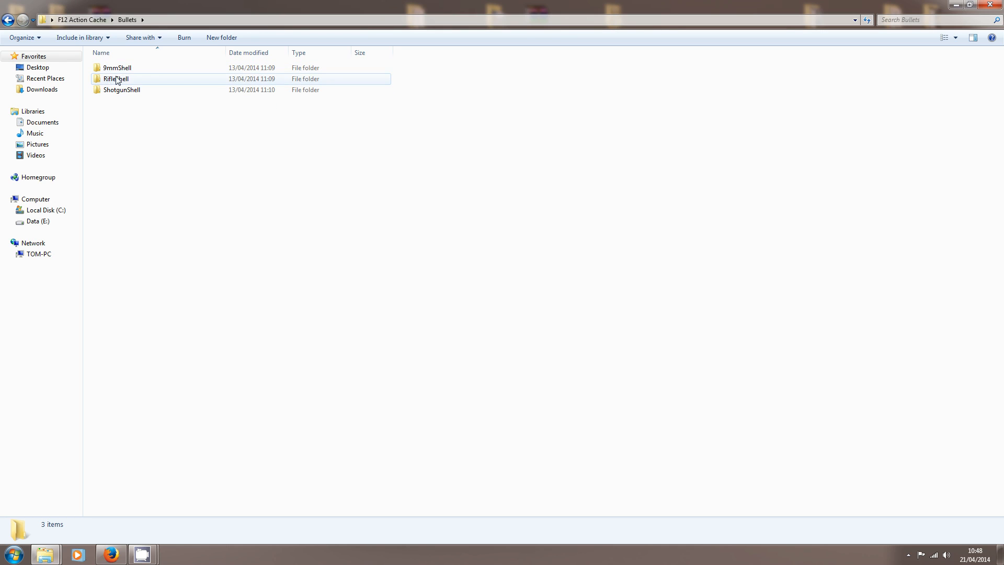
pyautogui.moveTo(260, 130); pyautogui.dragTo(125, 96)
pyautogui.click(127, 70)
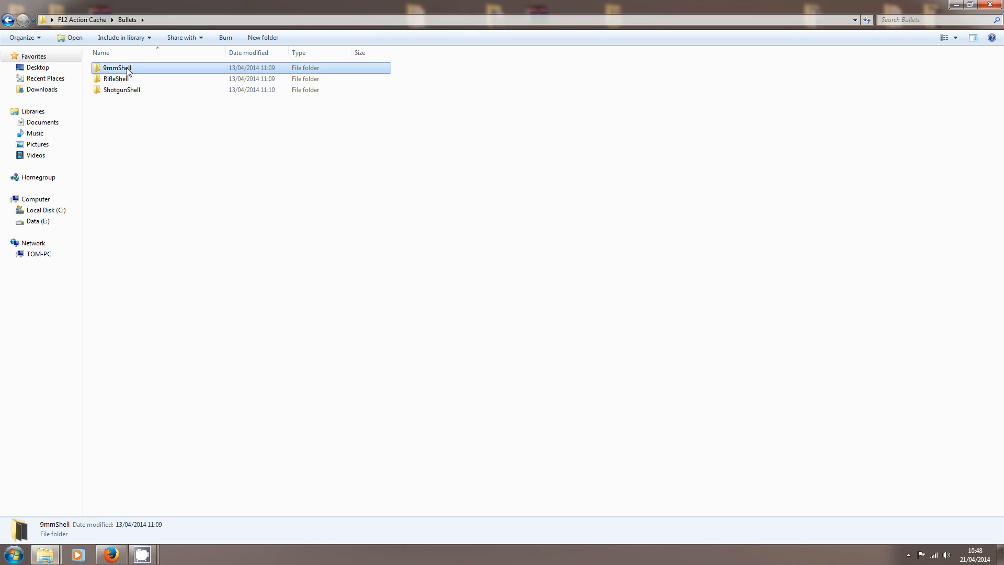
# Look through the Bullets subfolders, open ShotgunShell, check its Textures folder, and return to ShotgunShell
pyautogui.click(124, 81)
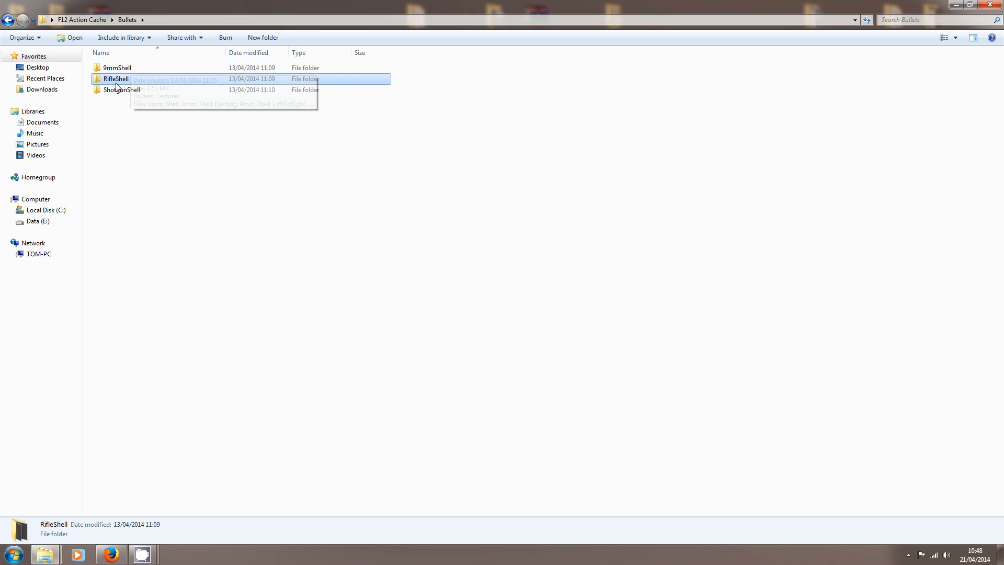
pyautogui.doubleClick(127, 95)
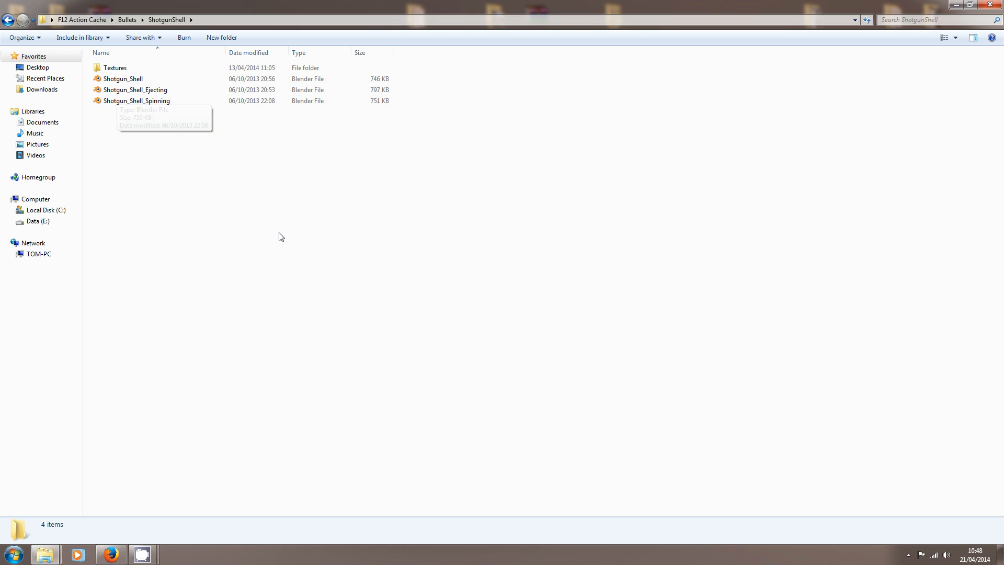
pyautogui.doubleClick(111, 70)
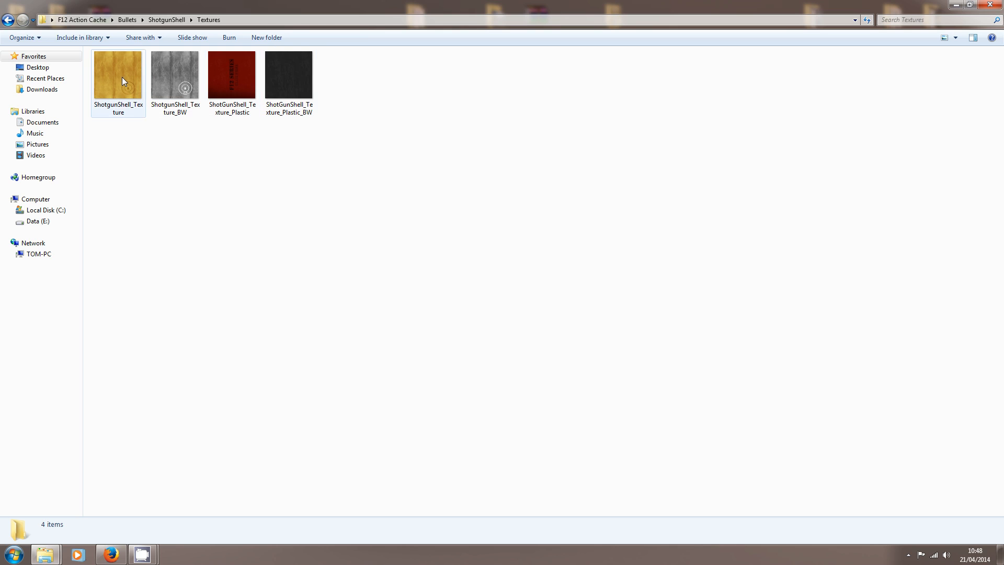
pyautogui.click(6, 20)
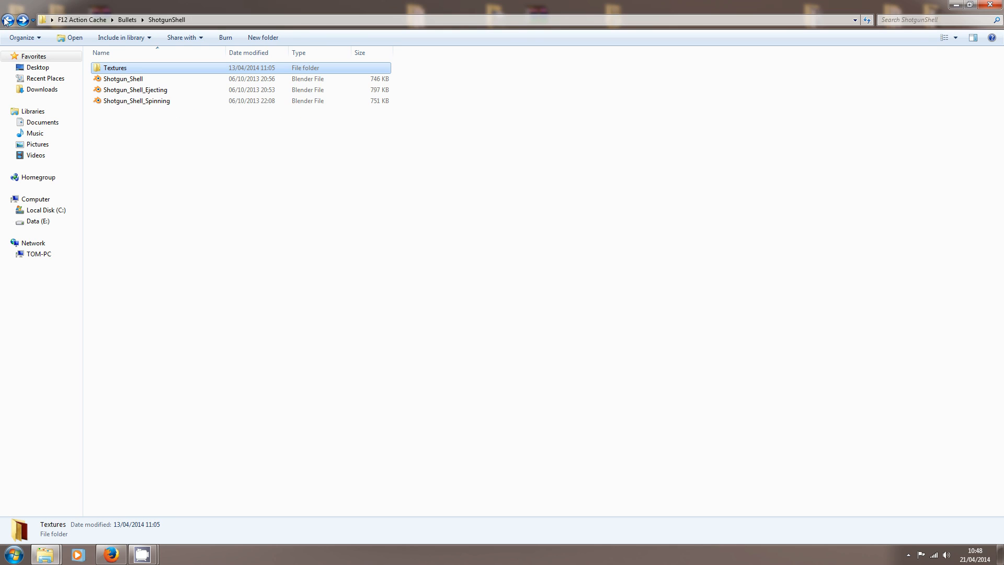
# Open the Shotgun_Shell_Spinning file in Blender, play the spinning animation, and pause it at frame 26
pyautogui.doubleClick(139, 102)
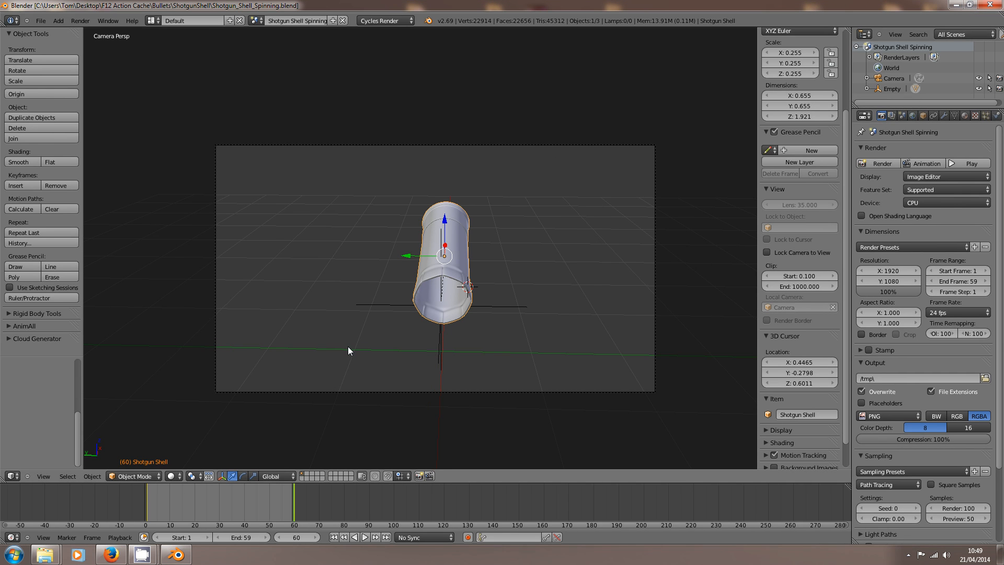
pyautogui.hotkey('alt', 'a')
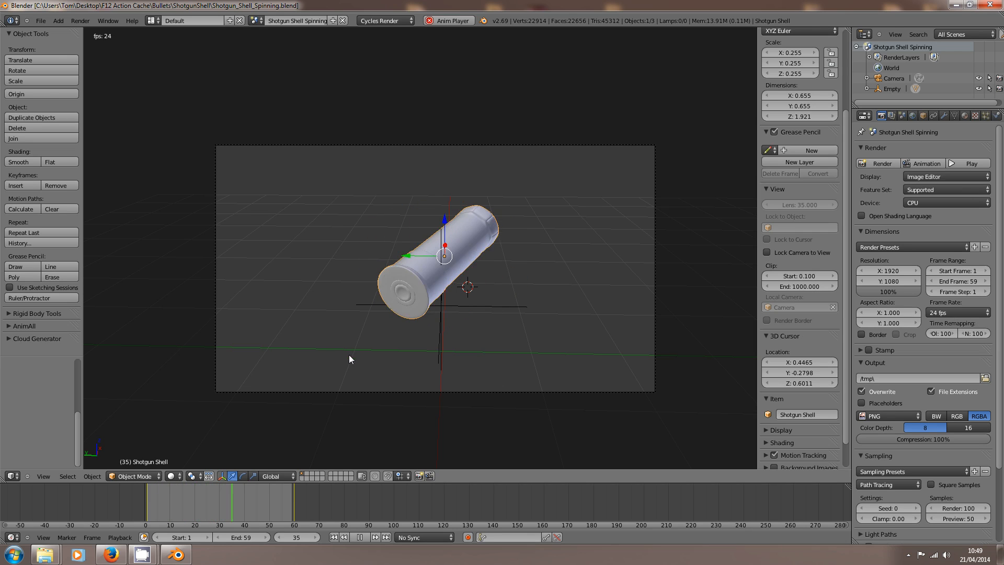
pyautogui.click(360, 538)
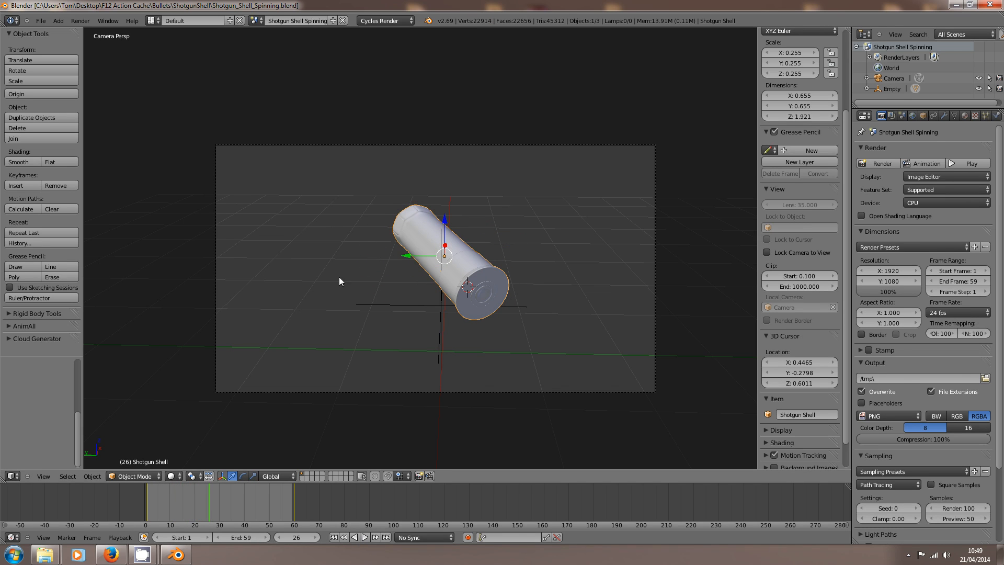
# Switch the viewport to Rendered shading and inspect the shotgun shell's base and casing close up
pyautogui.hotkey('shift', 'z')
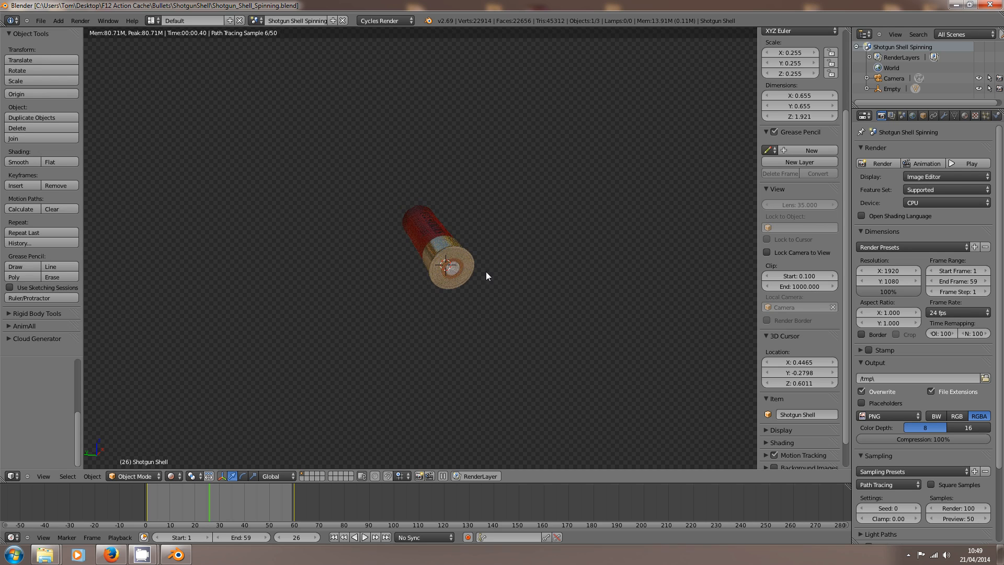
pyautogui.scroll(4, 462, 281)
pyautogui.moveTo(461, 282)
pyautogui.mouseDown(button='middle')
pyautogui.moveTo(494, 265)
pyautogui.moveTo(551, 277)
pyautogui.moveTo(544, 265)
pyautogui.moveTo(449, 257)
pyautogui.moveTo(481, 301)
pyautogui.moveTo(453, 247)
pyautogui.moveTo(437, 271)
pyautogui.mouseUp(button='middle')
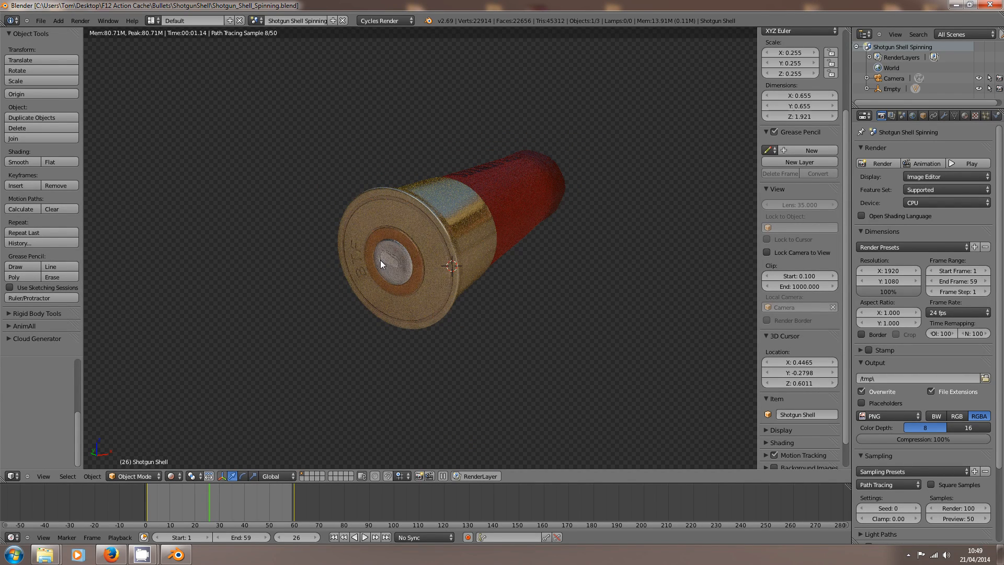
# Return to the camera view, render frame 26 of the shotgun shell, inspect the result, and leave the render
pyautogui.press('KP_0')
pyautogui.press('F12')
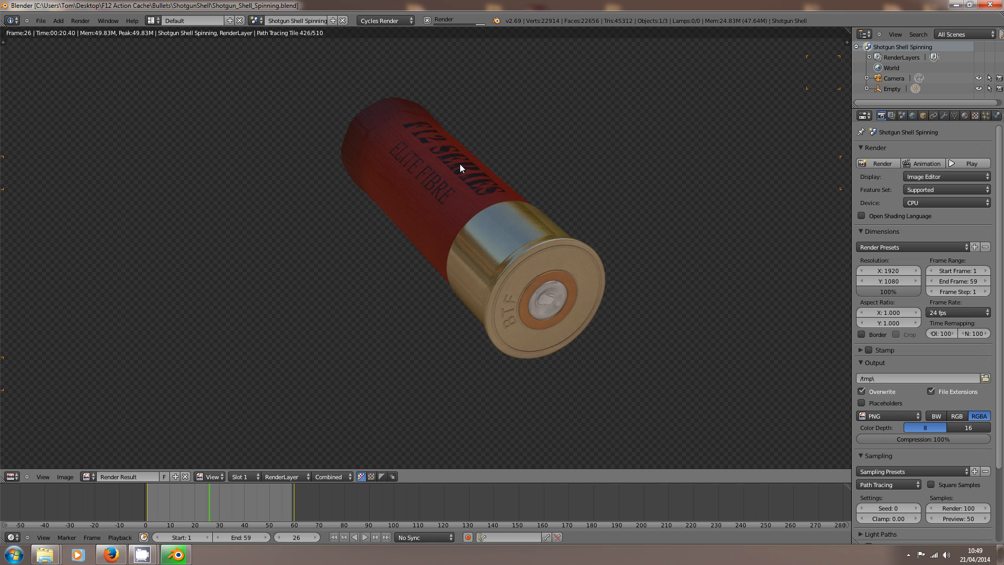
pyautogui.scroll(-3, 460, 164)
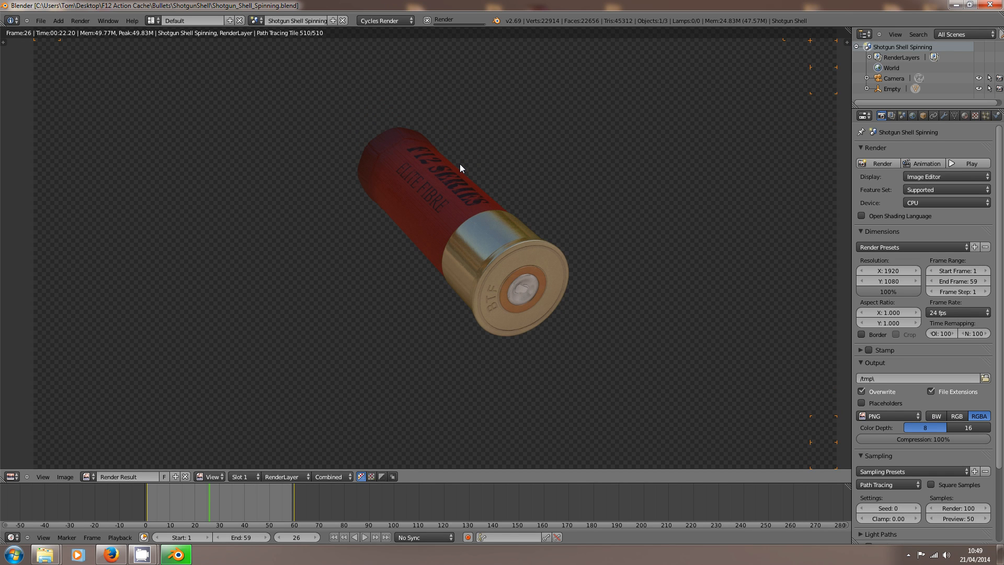
pyautogui.press('Escape')
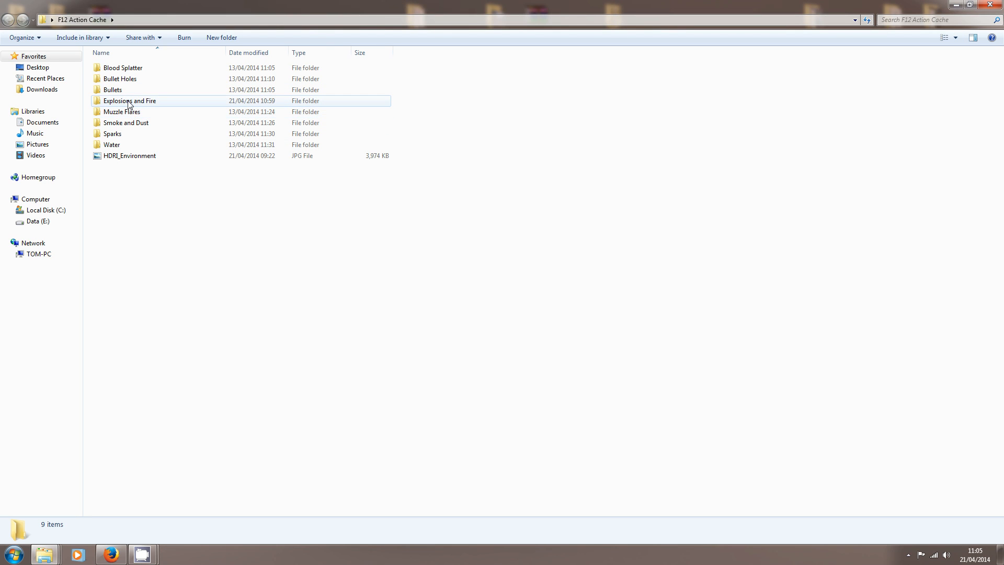
# Open the VehicleExplosion file from the Explosions and Fire folder and maximize the Blender window
pyautogui.doubleClick(128, 102)
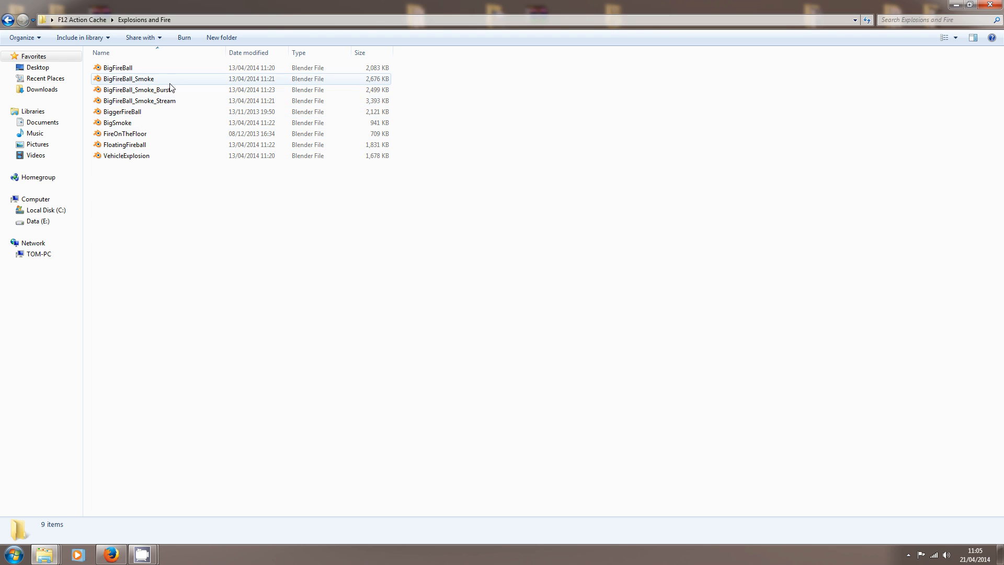
pyautogui.doubleClick(135, 156)
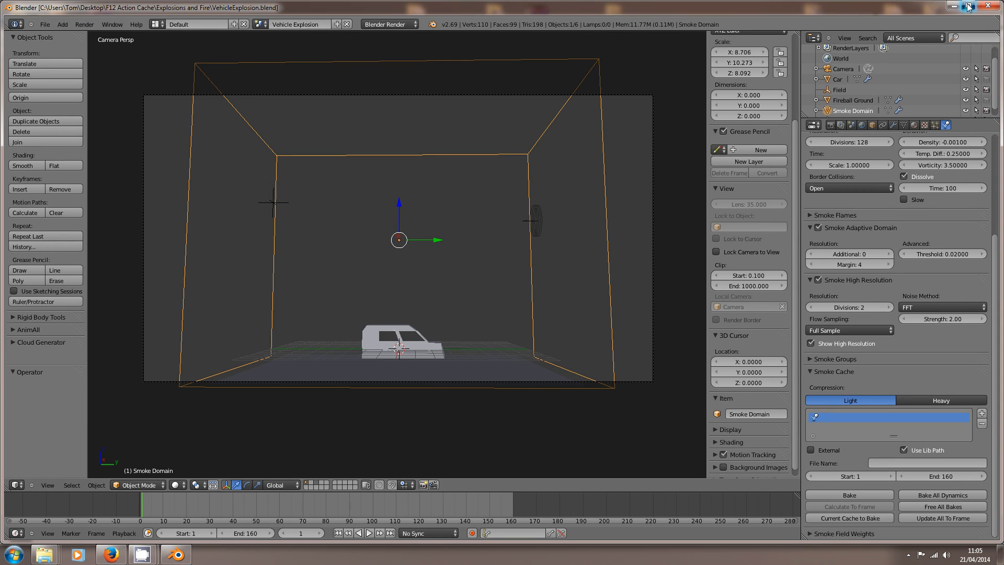
pyautogui.click(967, 6)
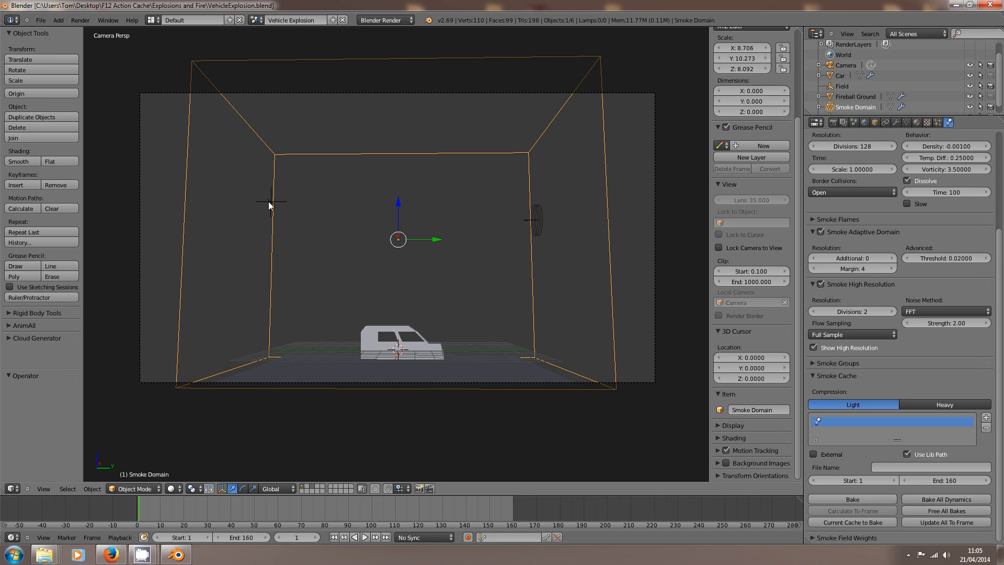
# Select the car, inspect it up close, return to the camera view, and play the explosion simulation
pyautogui.rightClick(399, 330)
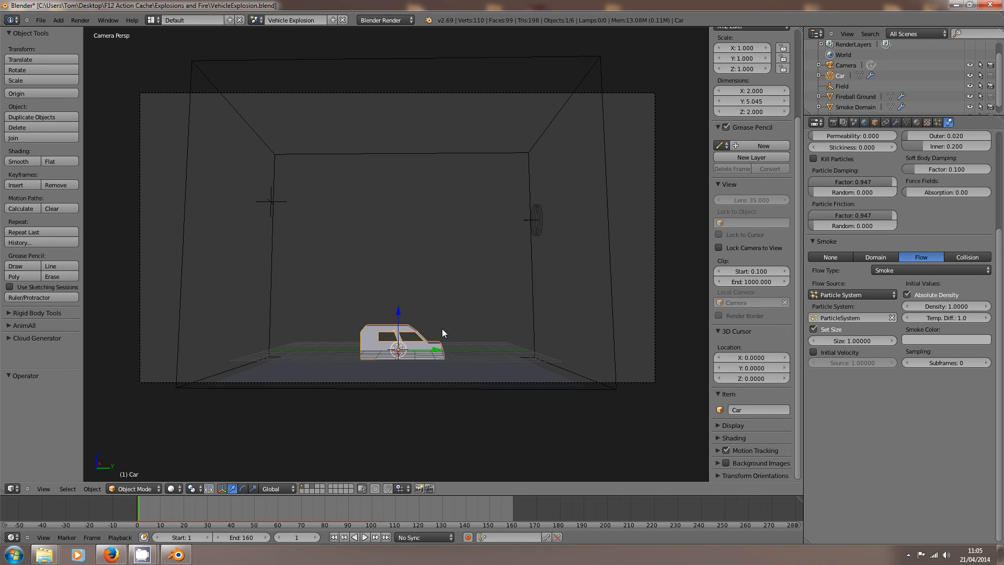
pyautogui.moveTo(418, 307); pyautogui.dragTo(387, 296, button='middle')
pyautogui.press('KP_Decimal')
pyautogui.press('KP_0')
pyautogui.hotkey('alt', 'a')
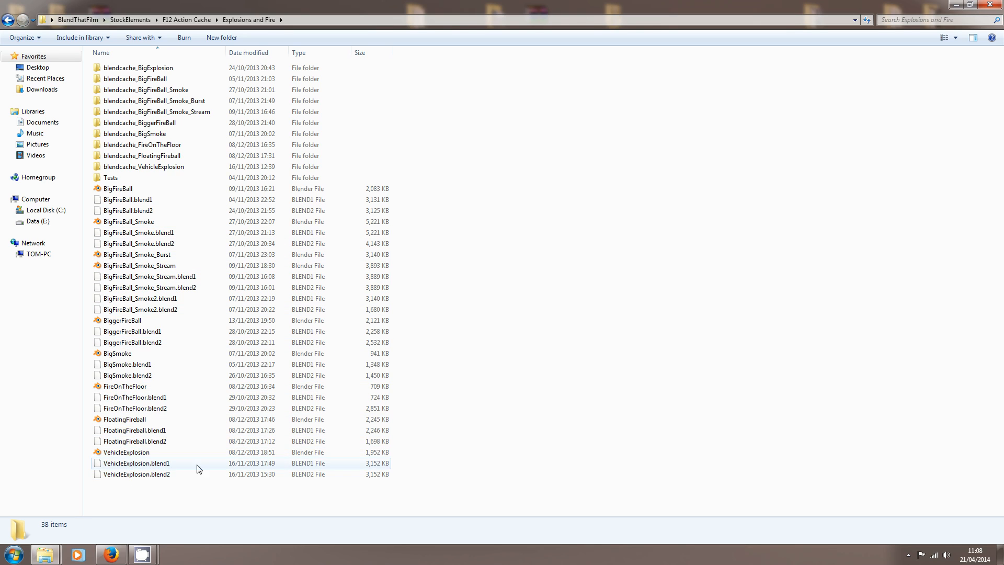
# Open VehicleExplosion from the StockElements copy of the folder, maximize Blender, and review the smoke domain's physics and cache settings
pyautogui.doubleClick(126, 452)
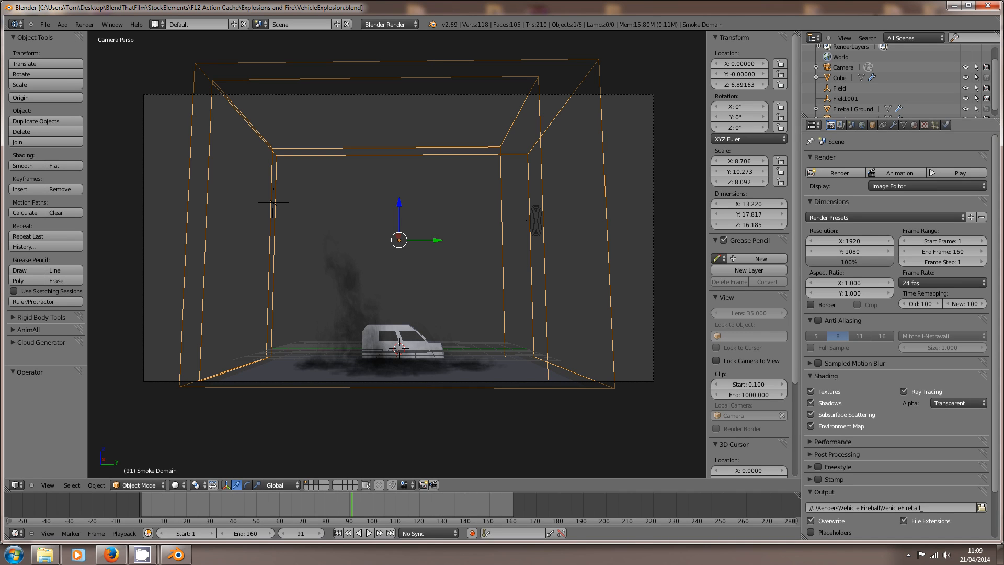
pyautogui.click(967, 5)
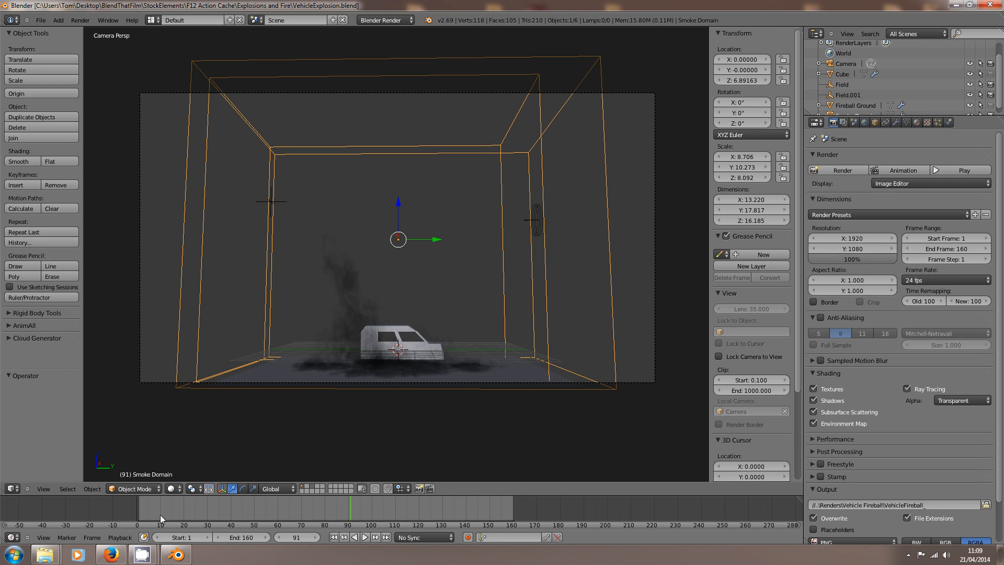
pyautogui.scroll(-2, 920, 220)
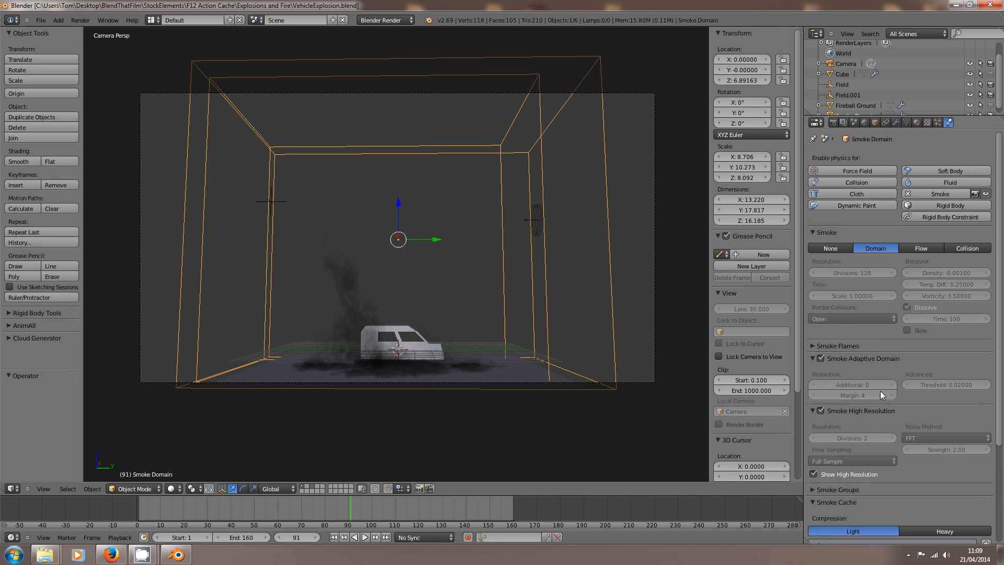
pyautogui.scroll(-5, 879, 337)
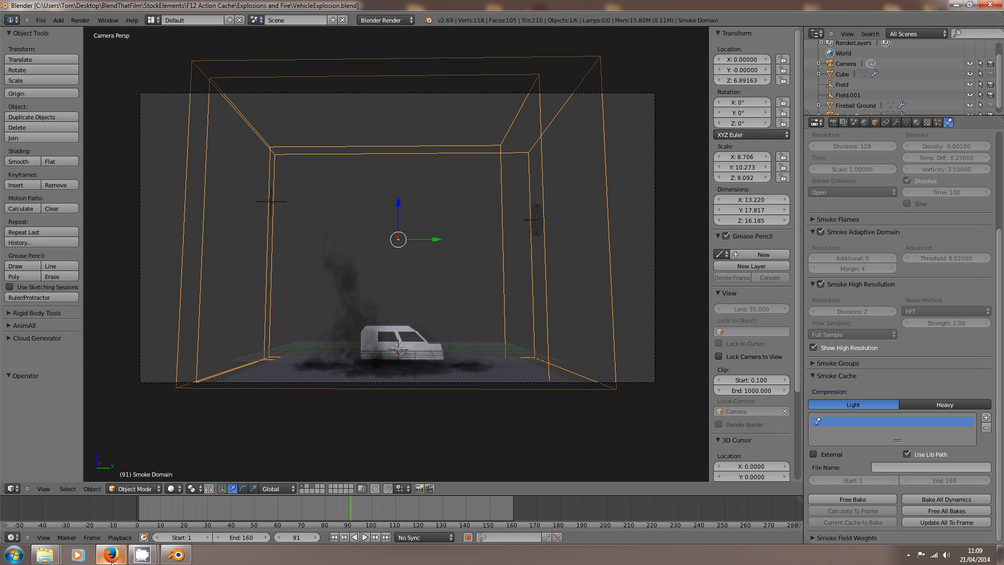
# Switch to the Explosions and Fire folder window and check the size of the blendcache_VehicleExplosion folder in its properties
pyautogui.moveTo(45, 554)
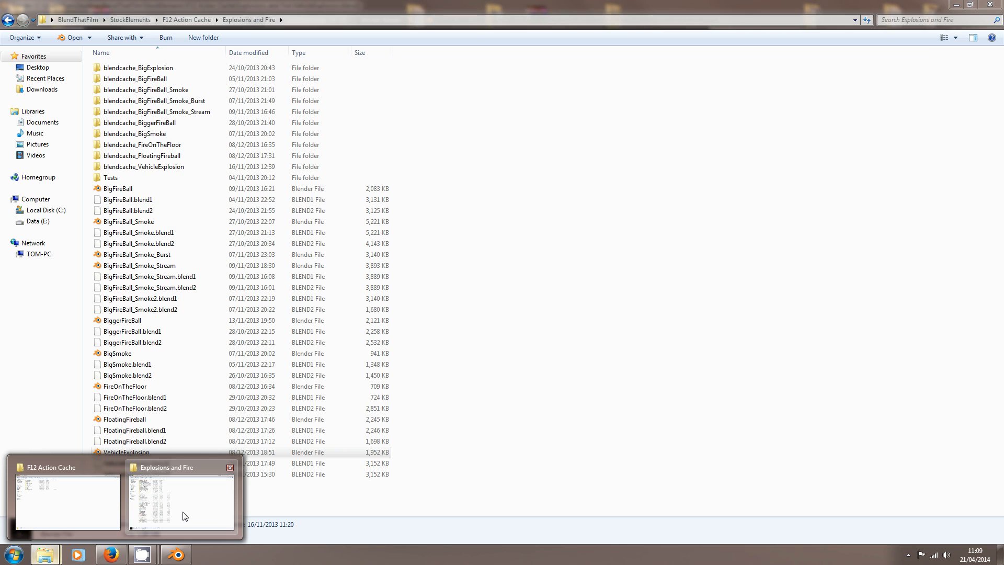
pyautogui.click(185, 516)
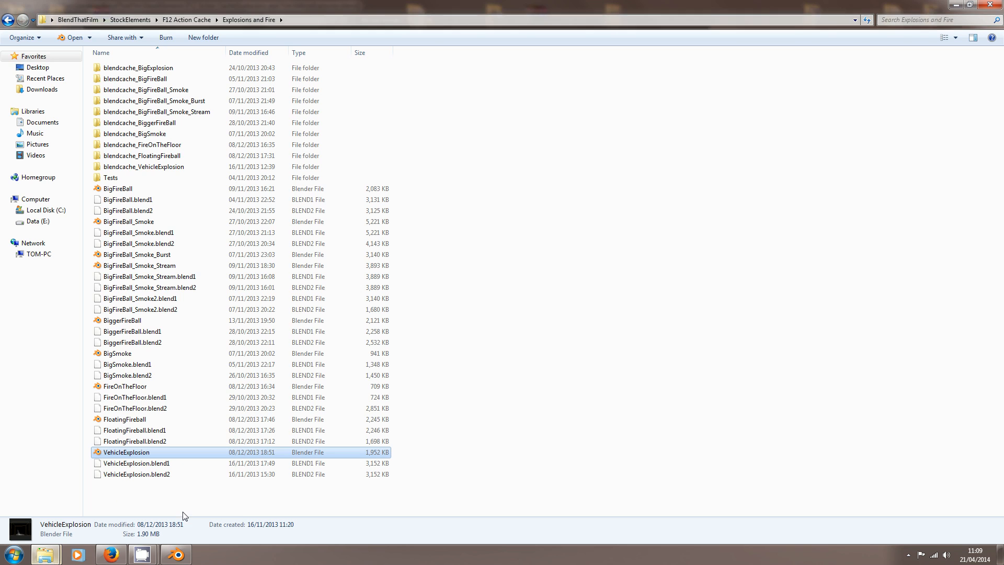
pyautogui.rightClick(142, 166)
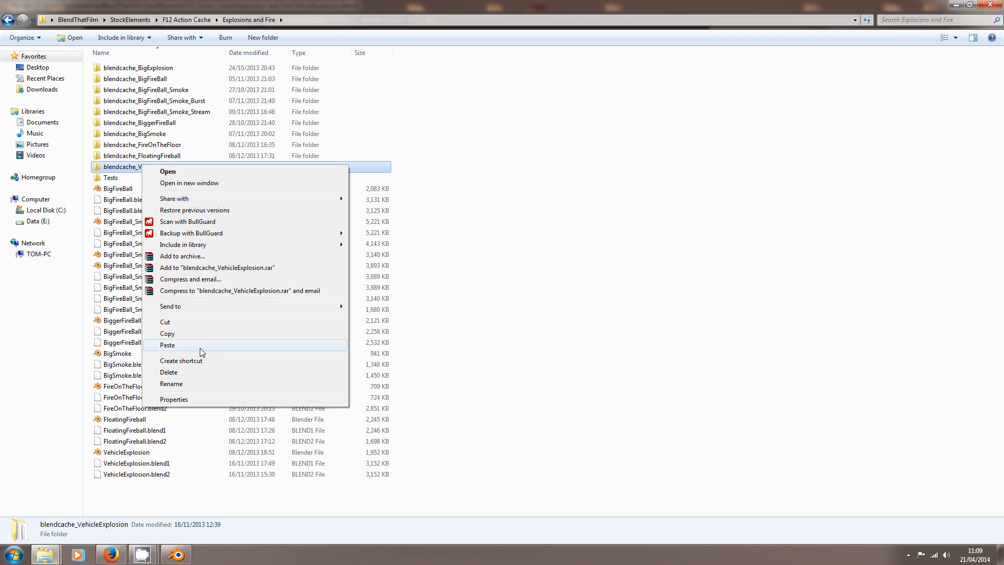
pyautogui.click(180, 403)
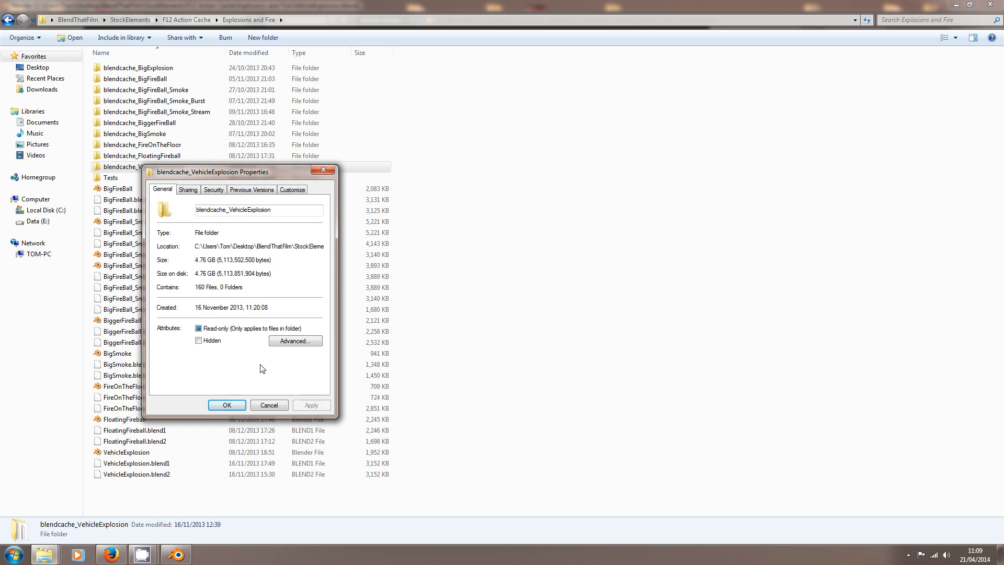
pyautogui.click(267, 407)
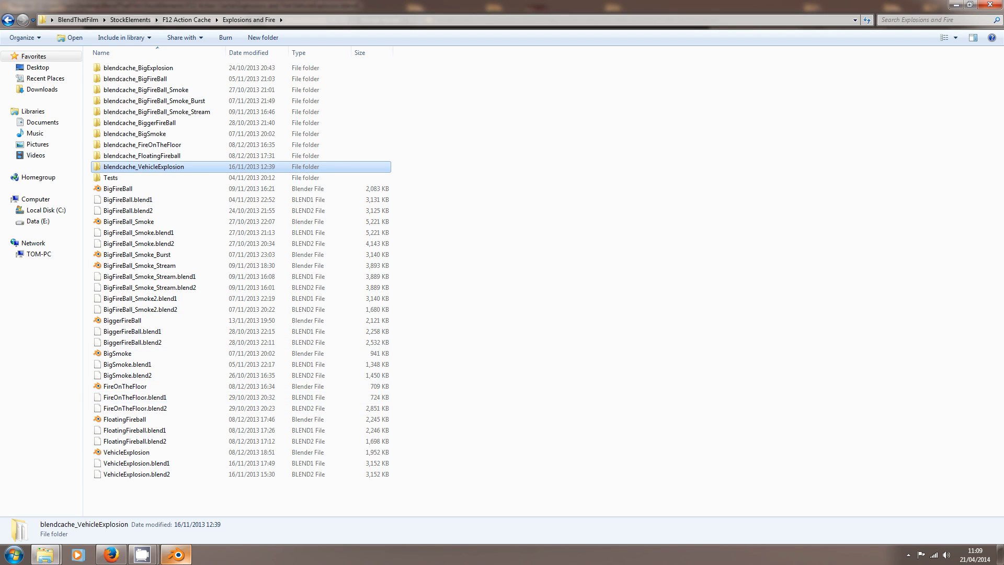
# Switch back to Blender, scrub through the baked smoke simulation, and play it from about frame 50 before pausing
pyautogui.moveTo(173, 560)
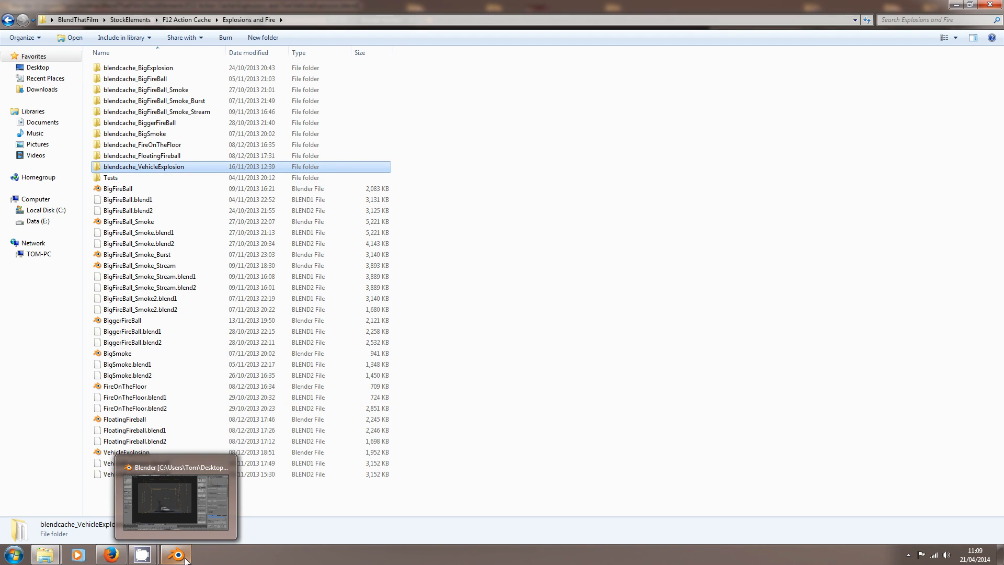
pyautogui.click(179, 556)
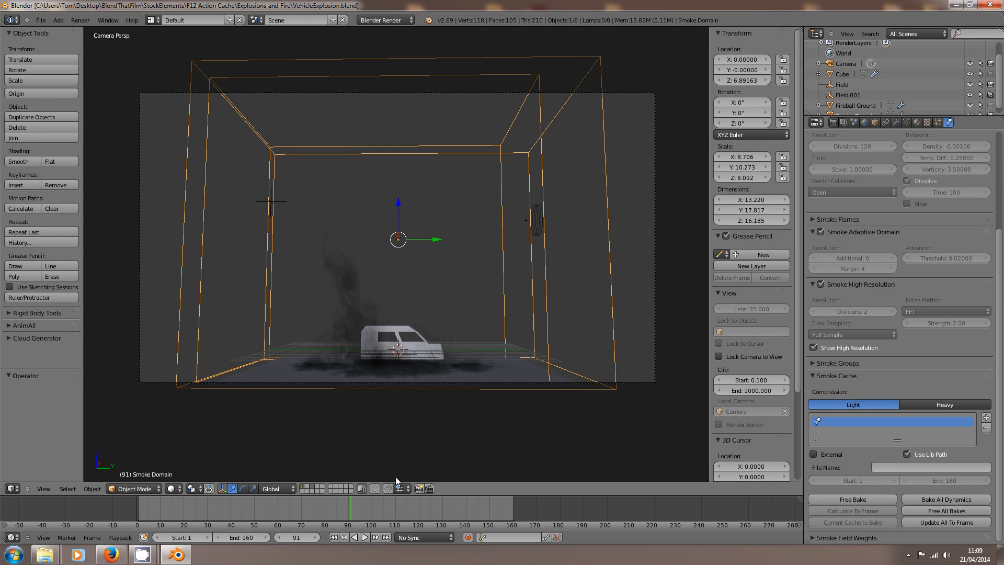
pyautogui.moveTo(142, 509); pyautogui.dragTo(338, 502)
pyautogui.click(250, 510)
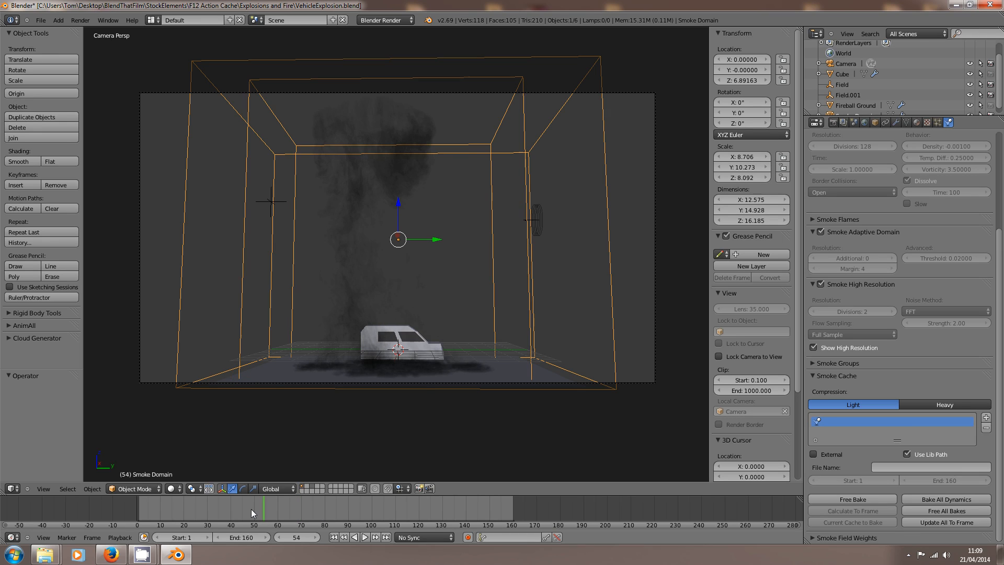
pyautogui.hotkey('alt', 'a')
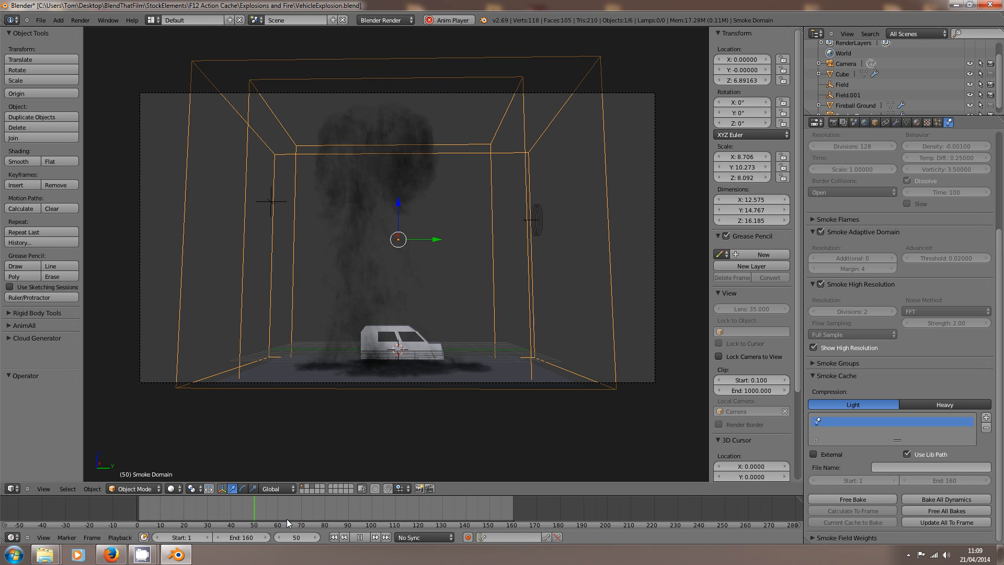
pyautogui.click(361, 538)
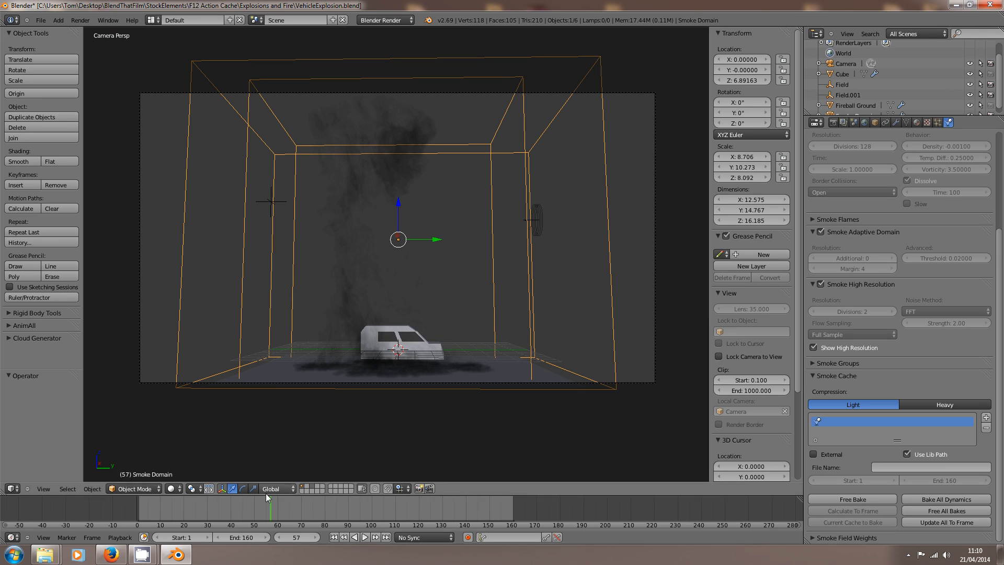
# Move to frame 36 of the vehicle explosion, render it, and inspect the fireball close up
pyautogui.click(235, 506)
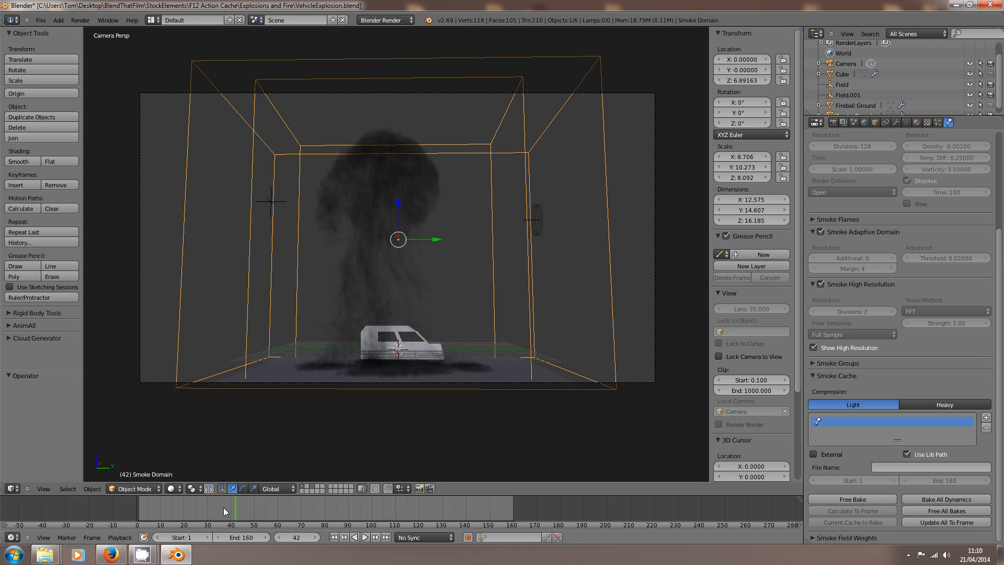
pyautogui.click(222, 507)
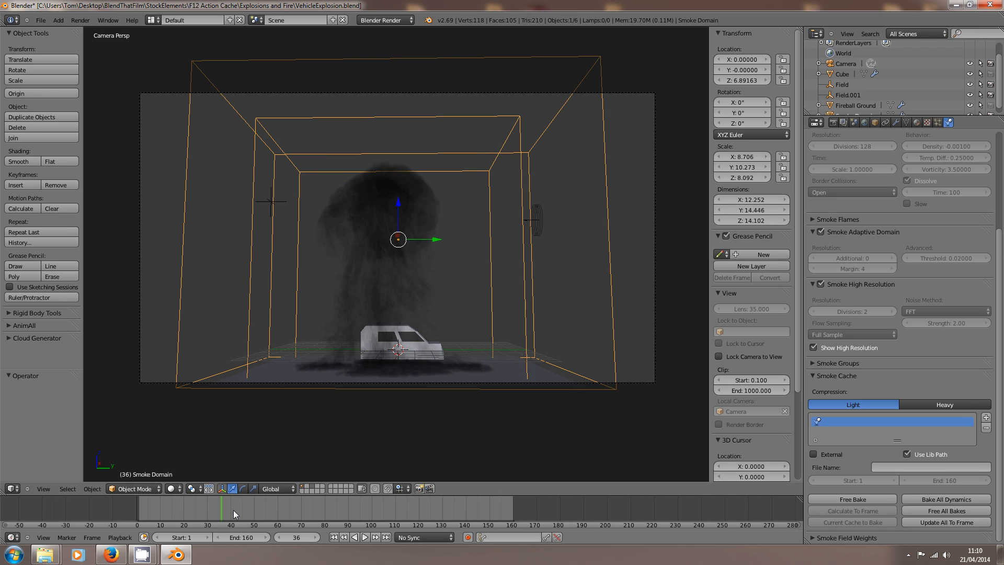
pyautogui.press('F12')
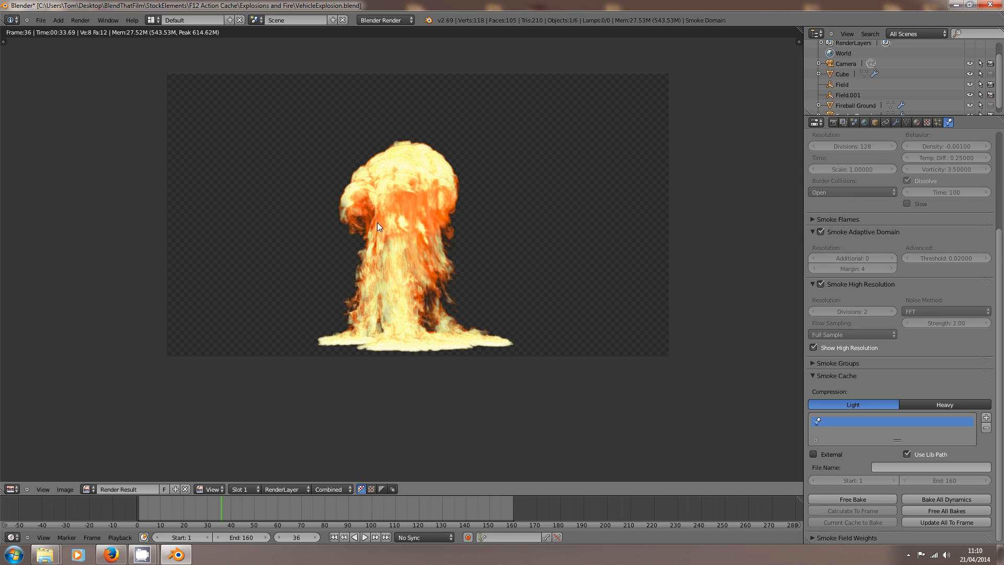
pyautogui.scroll(3, 419, 227)
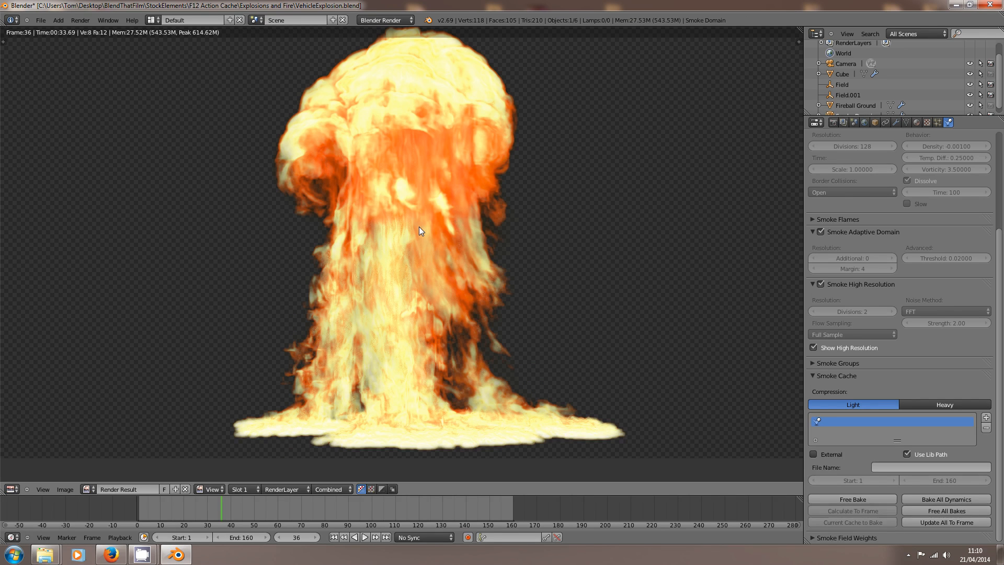
# Finish inspecting the frame 36 fireball, leave the render view, and close the VehicleExplosion file
pyautogui.moveTo(399, 239); pyautogui.dragTo(375, 254, button='middle')
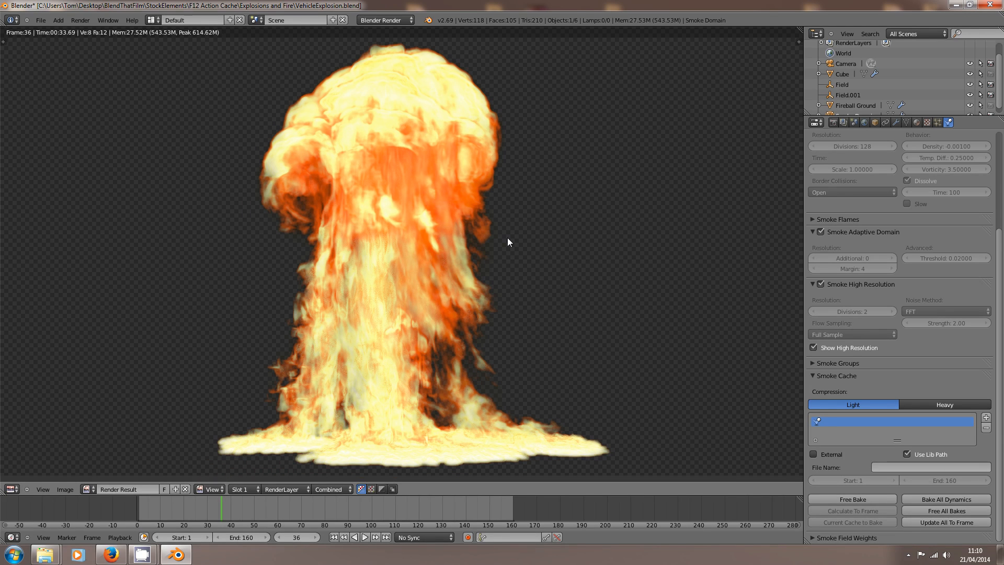
pyautogui.press('Escape')
pyautogui.click(999, 6)
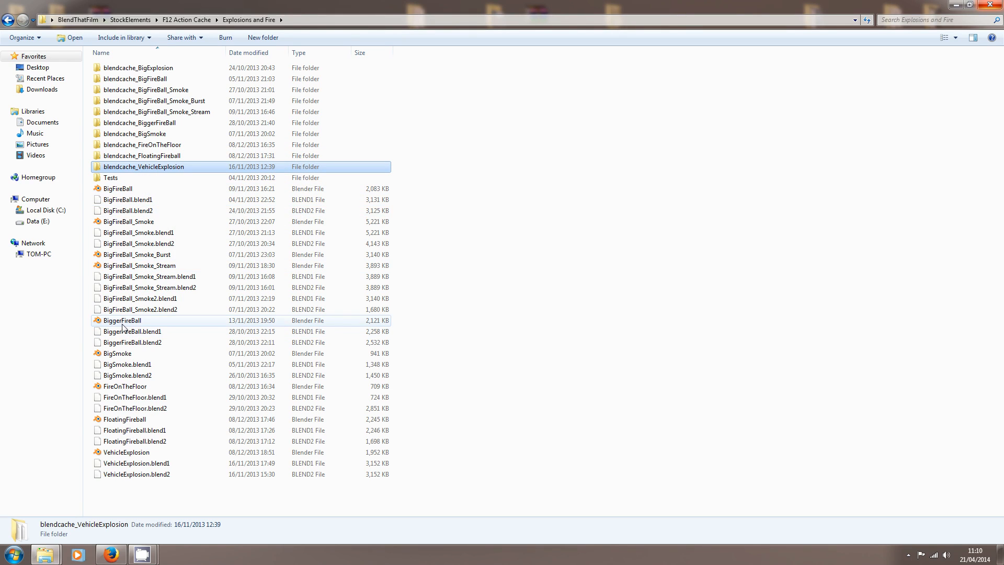
# Open BigFireBall_Smoke_Stream in a maximized window, render the smoke column at frame 70, and return to the 3D view
pyautogui.click(123, 259)
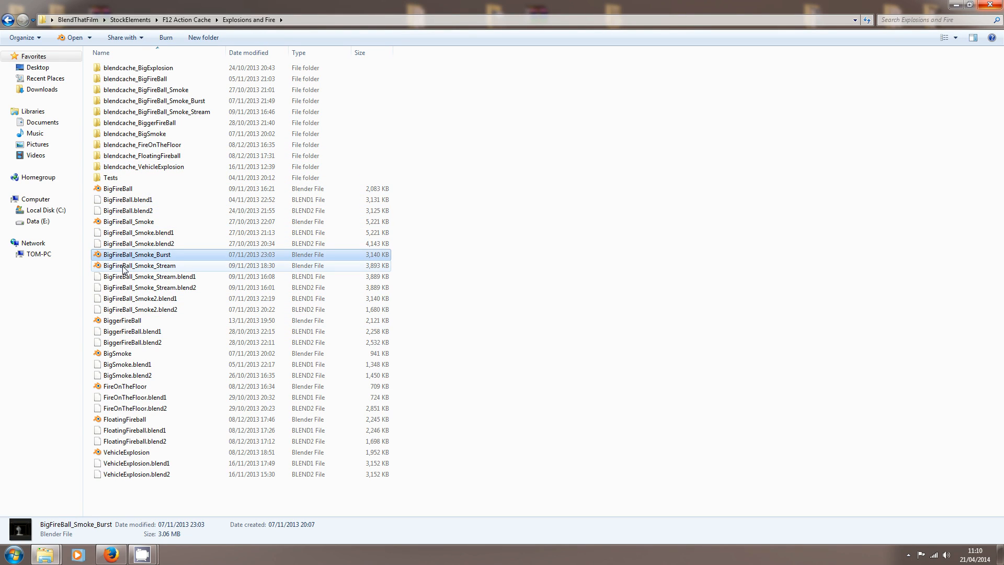
pyautogui.doubleClick(123, 266)
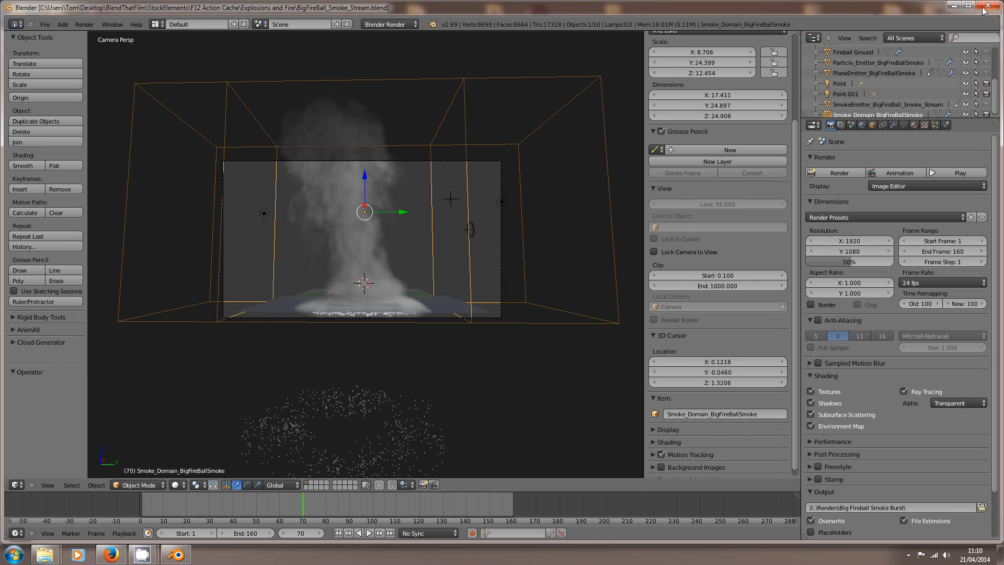
pyautogui.click(968, 5)
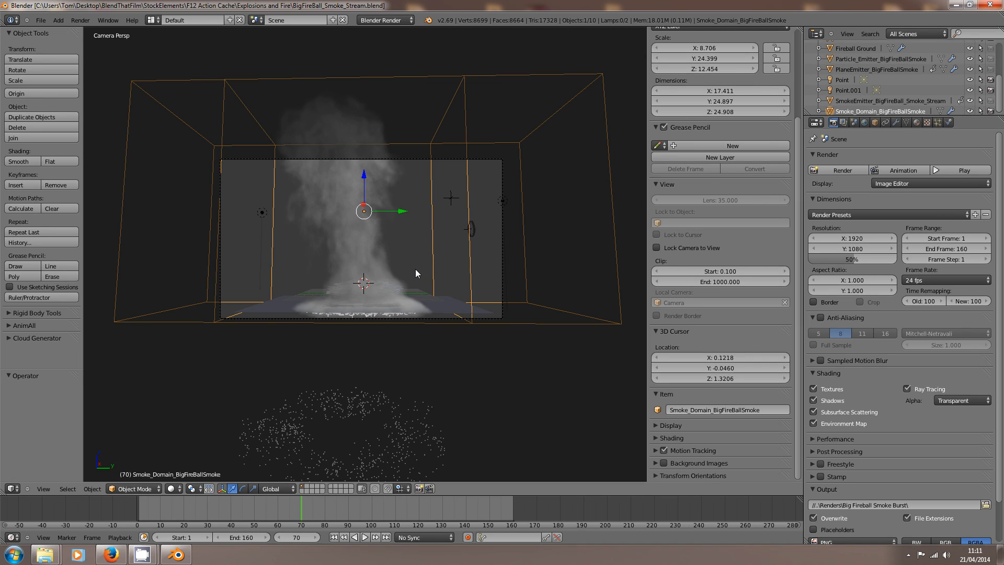
pyautogui.press('F12')
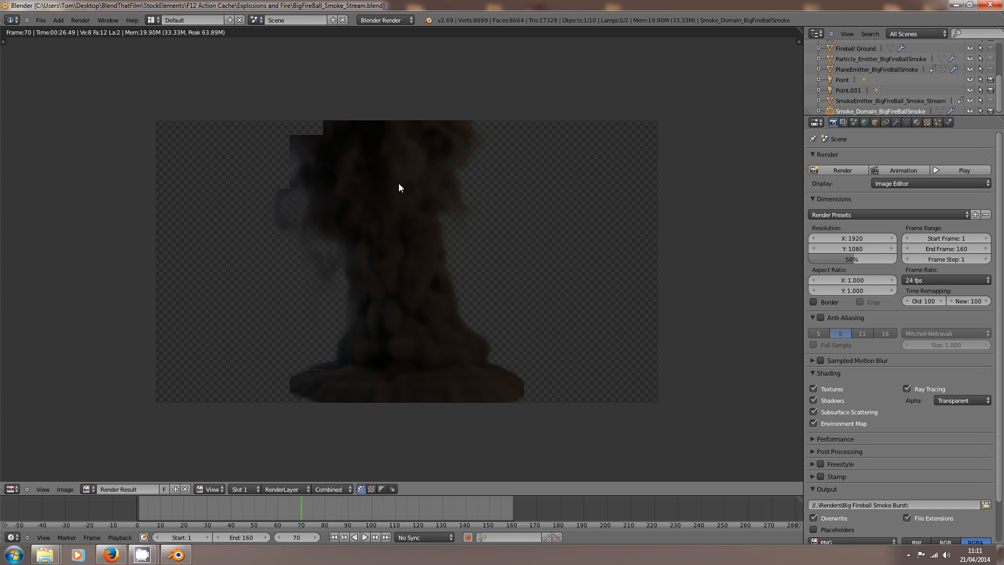
pyautogui.press('Escape')
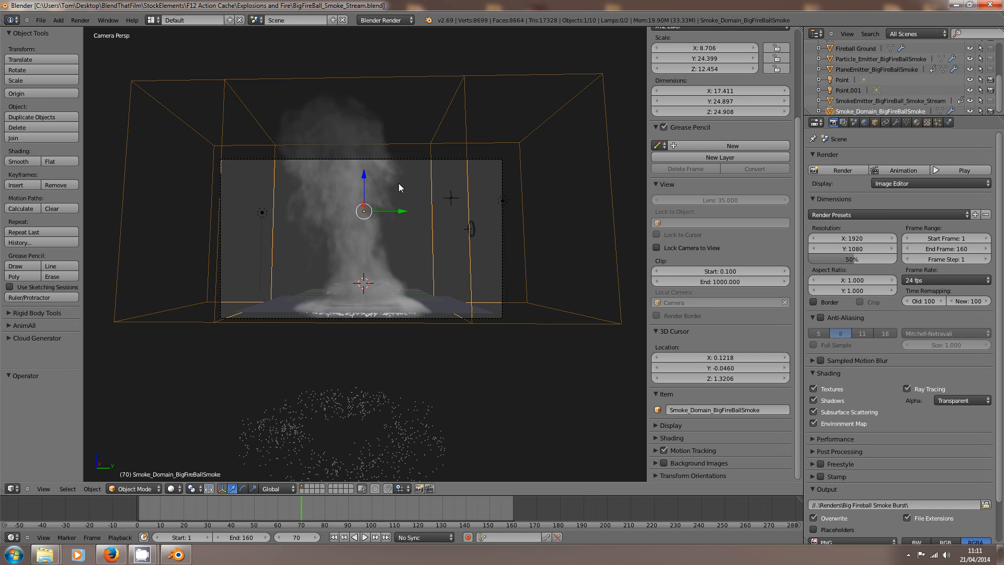
# Close the smoke stream file, switch to the F12 Action Cache folder window, and open MuzzleFlash from the Muzzle Flares folder
pyautogui.click(990, 5)
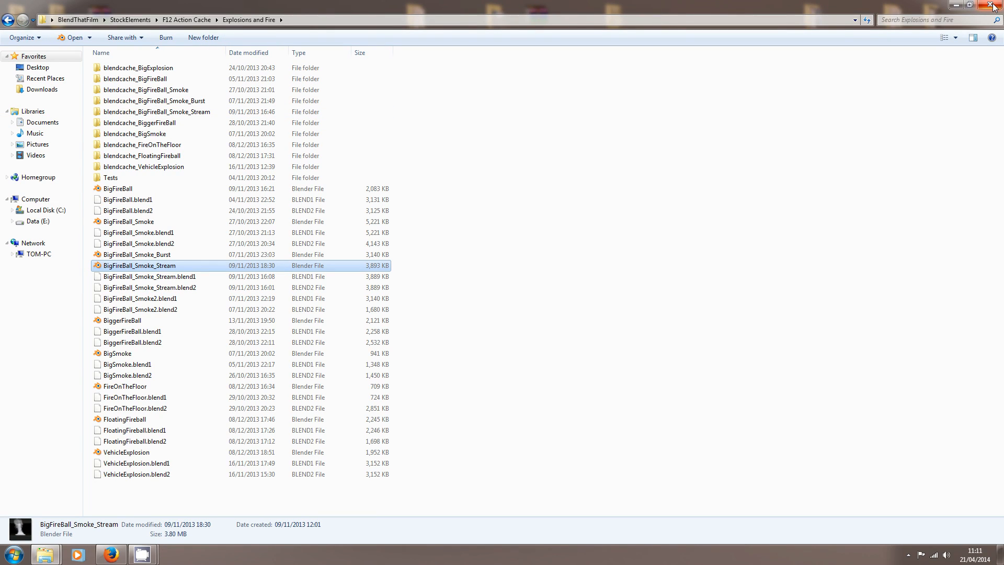
pyautogui.click(55, 550)
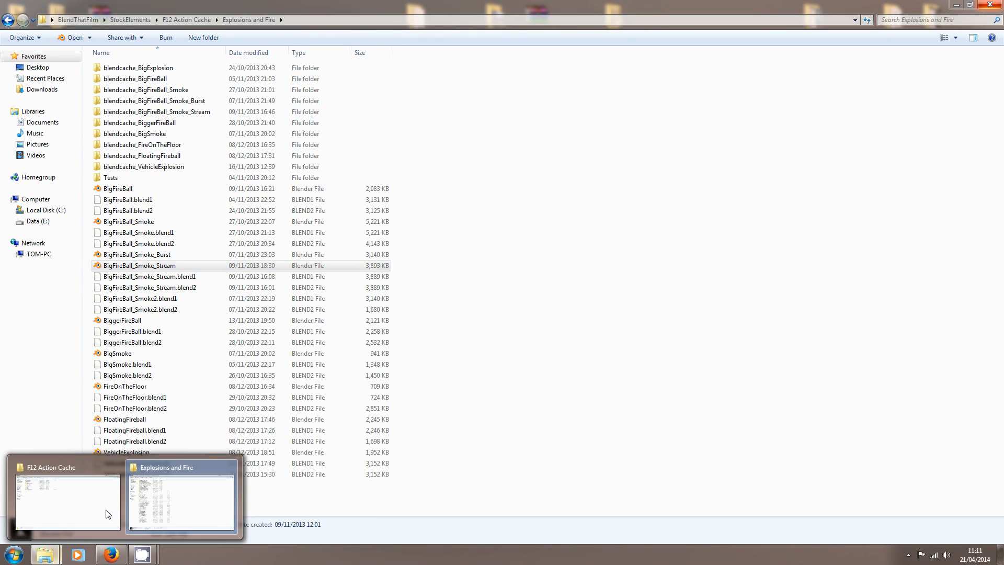
pyautogui.click(87, 495)
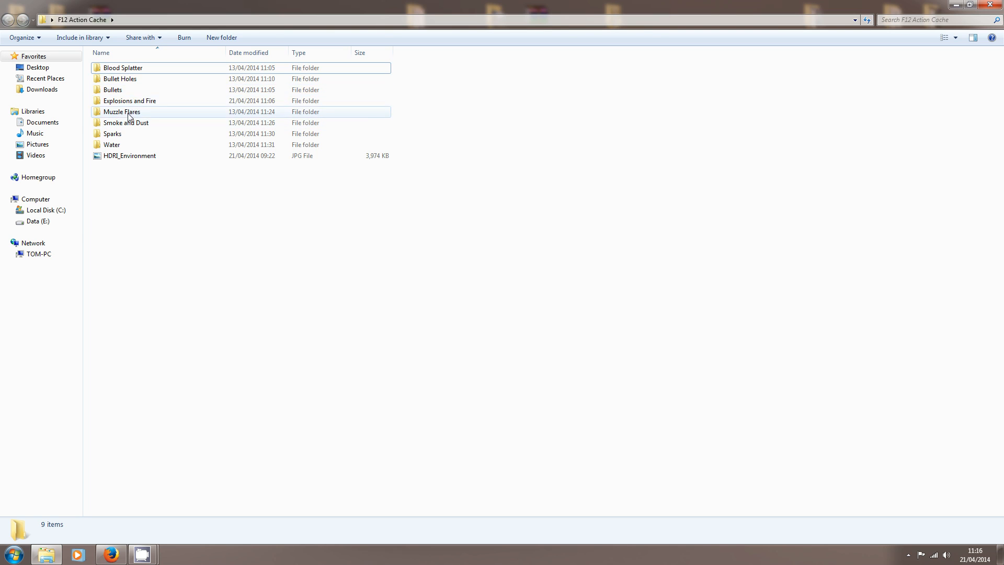
pyautogui.doubleClick(131, 115)
pyautogui.doubleClick(134, 69)
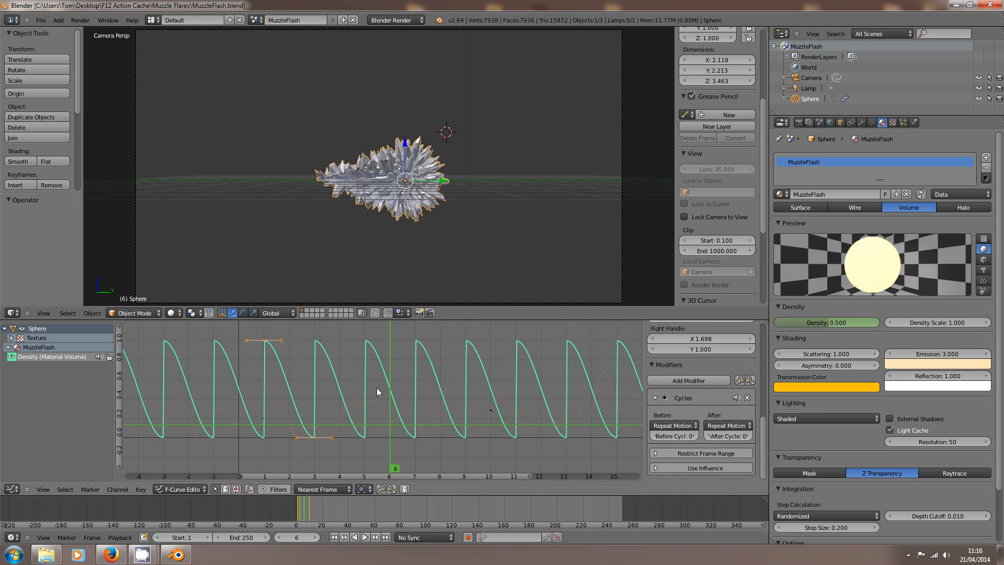
# Scrub along the muzzle flash's cyclic density curve to frame 28, then move back to frame 10
pyautogui.moveTo(492, 410); pyautogui.dragTo(369, 405, button='middle')
pyautogui.moveTo(162, 373); pyautogui.dragTo(396, 390)
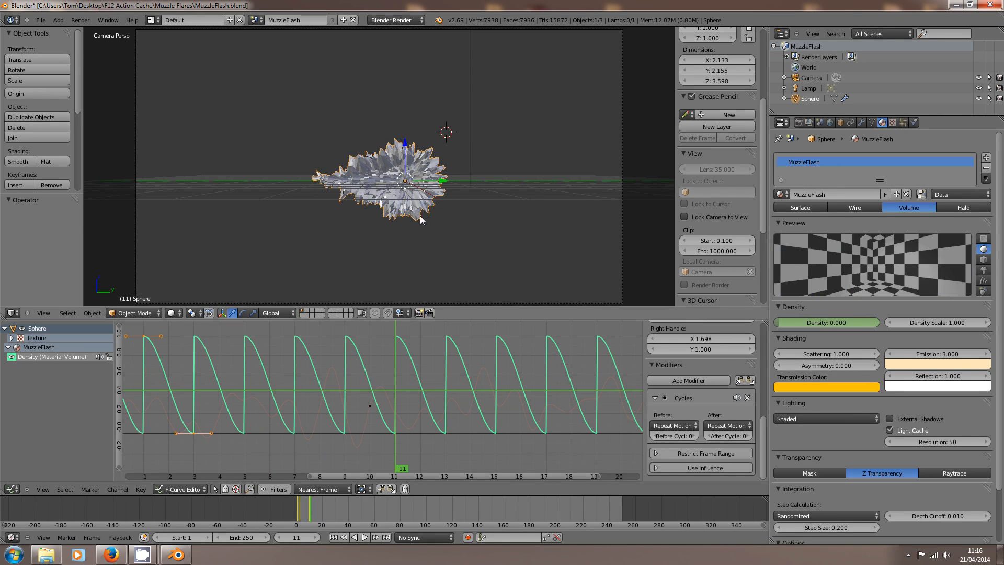
pyautogui.scroll(-8, 295, 391)
pyautogui.moveTo(295, 391); pyautogui.dragTo(456, 386)
pyautogui.moveTo(431, 386); pyautogui.dragTo(348, 386, button='middle')
pyautogui.moveTo(168, 363); pyautogui.dragTo(541, 386)
pyautogui.scroll(-4, 388, 381)
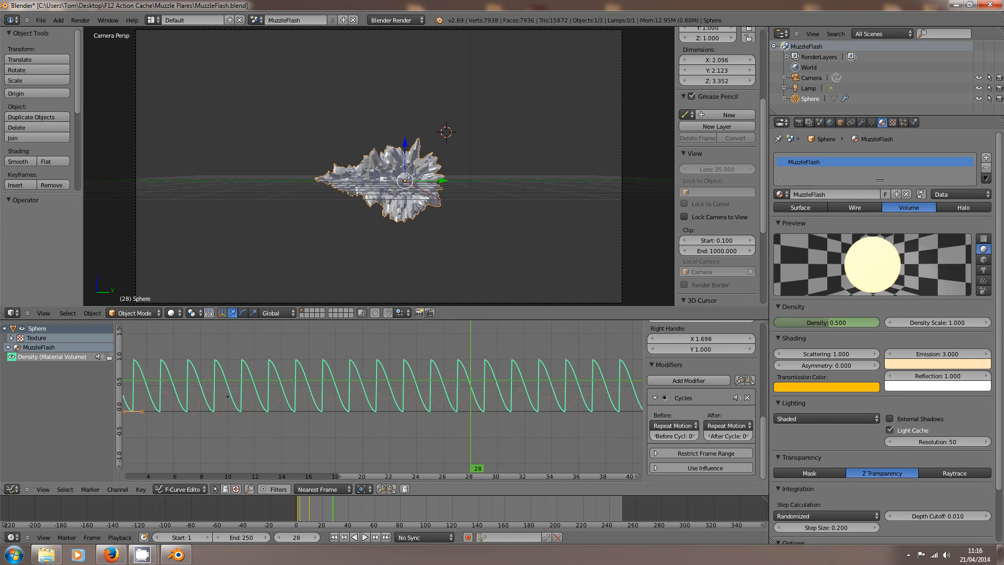
pyautogui.scroll(2, 389, 381)
pyautogui.click(310, 367)
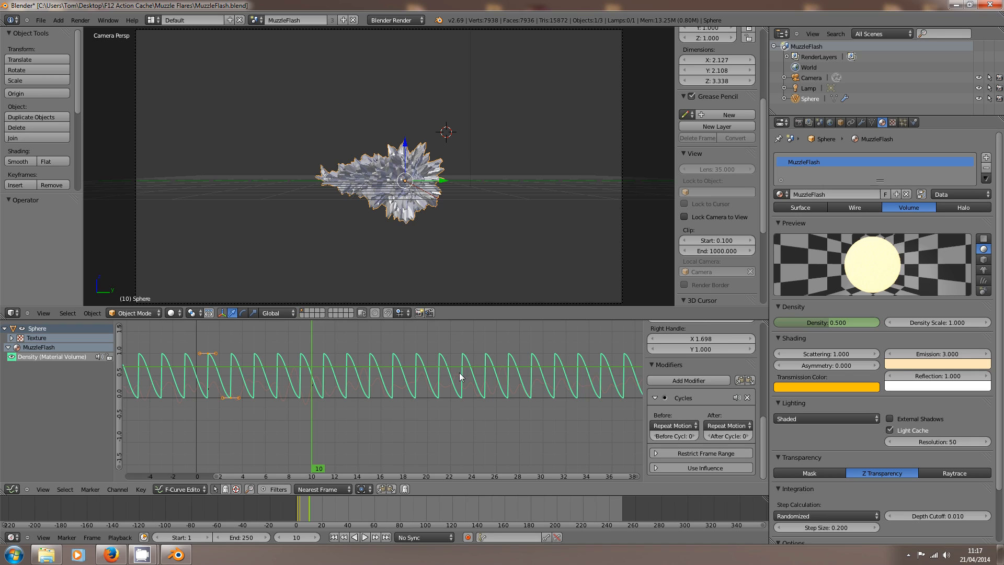
# Render the muzzle flash at frame 5, then at frame 4
pyautogui.click(259, 388)
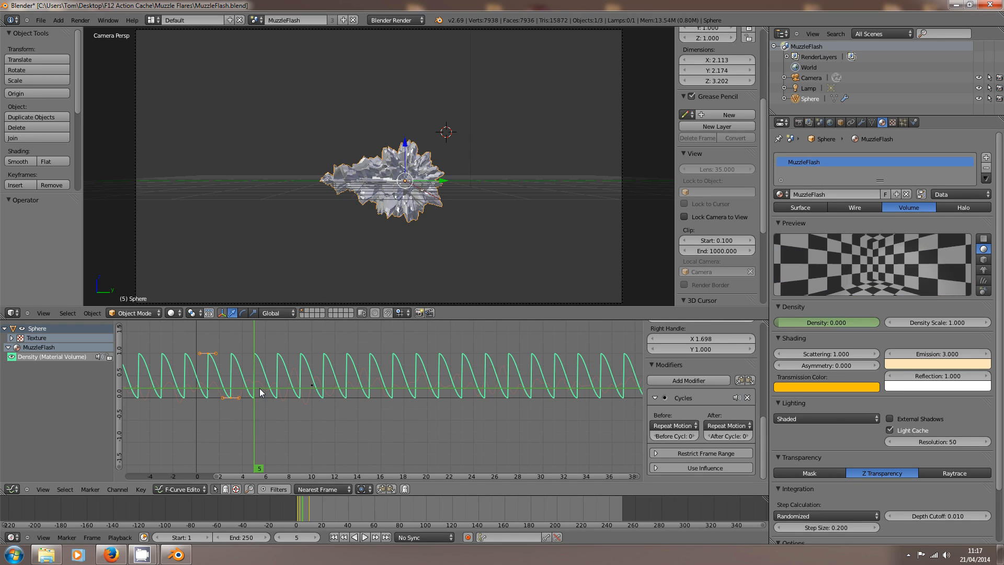
pyautogui.press('F12')
pyautogui.click(236, 394)
pyautogui.press('F12')
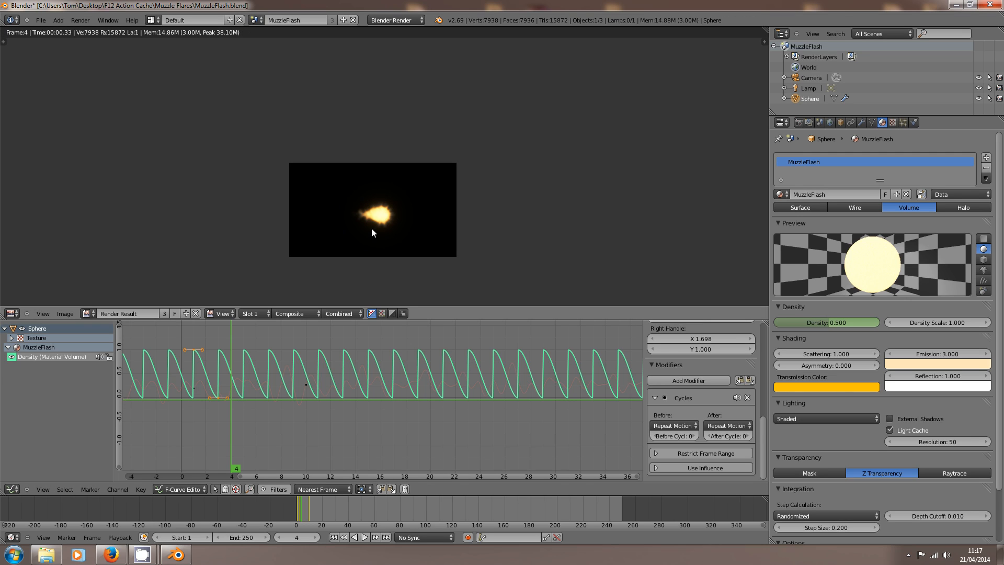
# Set the render resolution to 100%, render frame 4 of the muzzle flash, and leave the render view
pyautogui.click(798, 122)
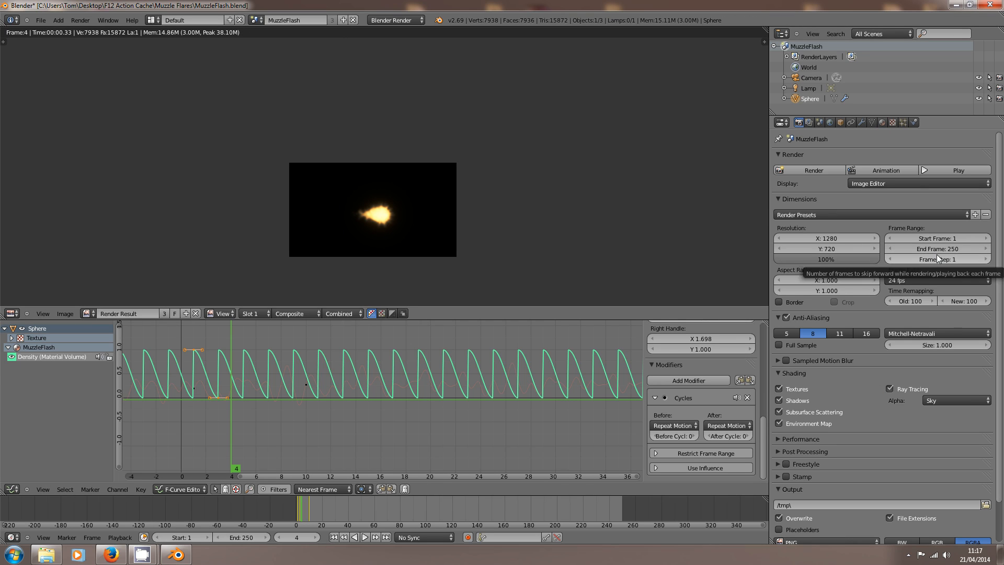
pyautogui.press('F12')
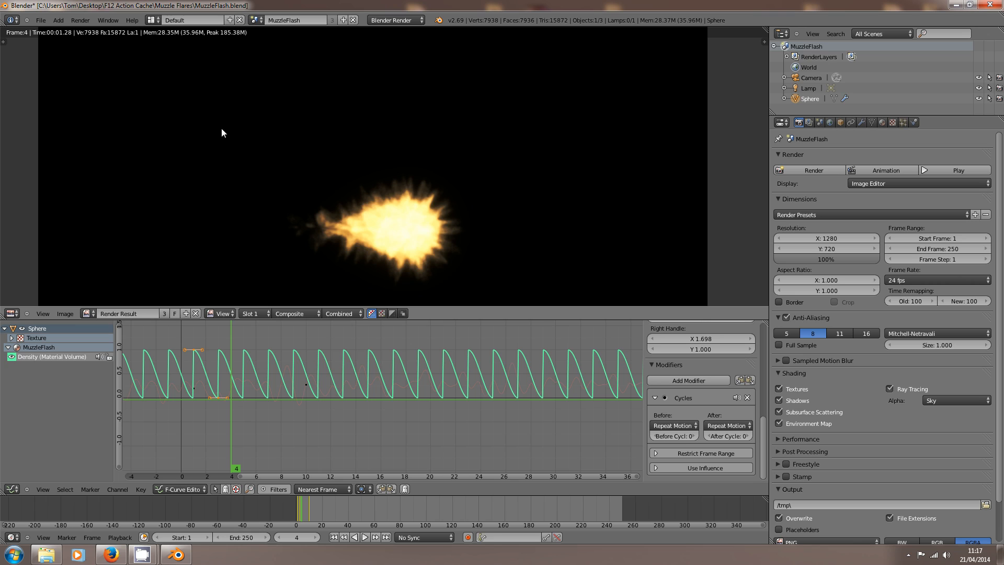
pyautogui.press('Escape')
# Switch the screen layout to Compositing and close the render result to reveal the node editor
pyautogui.click(255, 20)
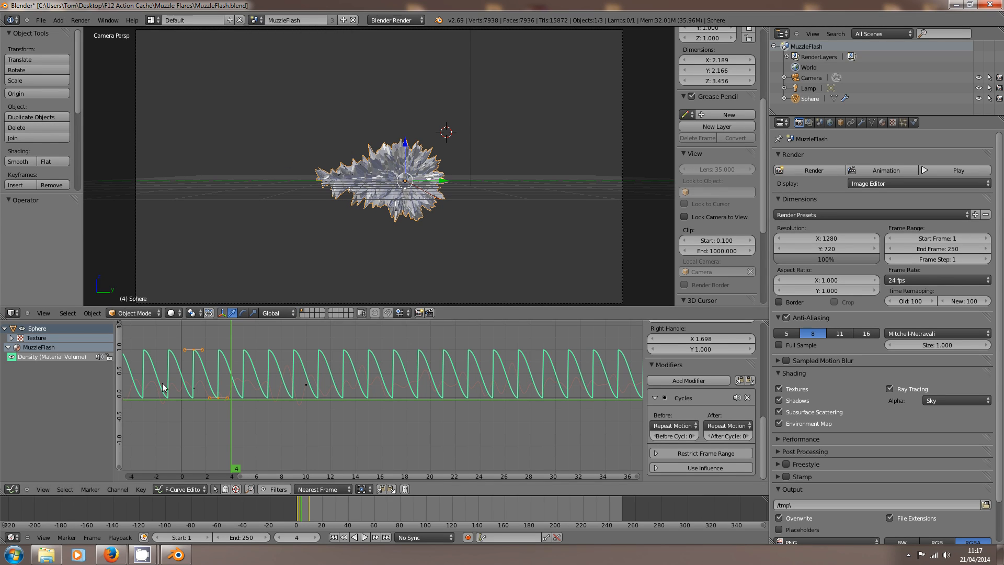
pyautogui.click(152, 20)
pyautogui.click(189, 58)
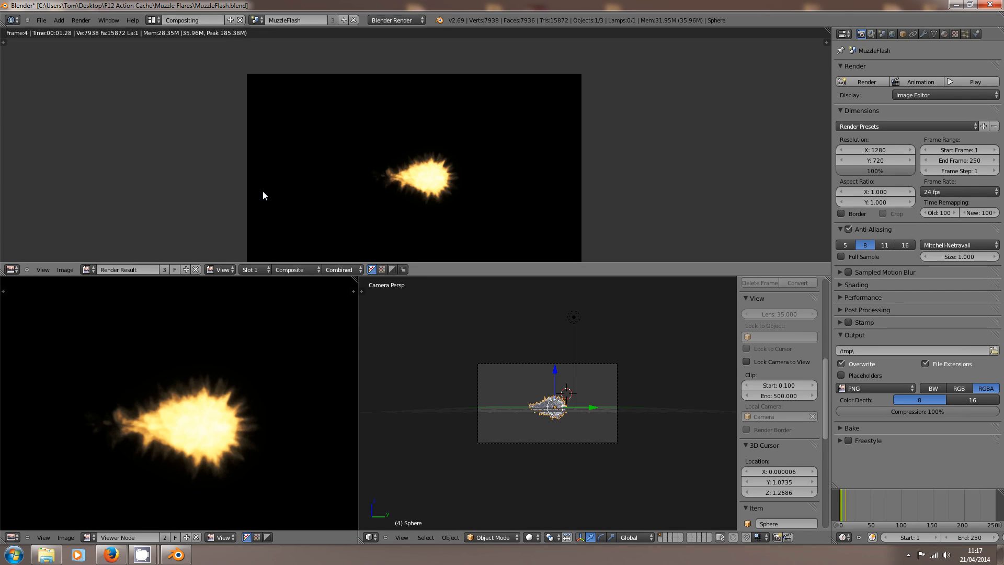
pyautogui.press('Escape')
# View more cycles of the muzzle flash's density curve and scrub from frame 28 back to frame 10
pyautogui.moveTo(417, 362); pyautogui.dragTo(405, 363, button='middle')
pyautogui.scroll(-6, 490, 367)
pyautogui.moveTo(352, 391); pyautogui.dragTo(396, 384, button='middle')
pyautogui.scroll(4, 384, 382)
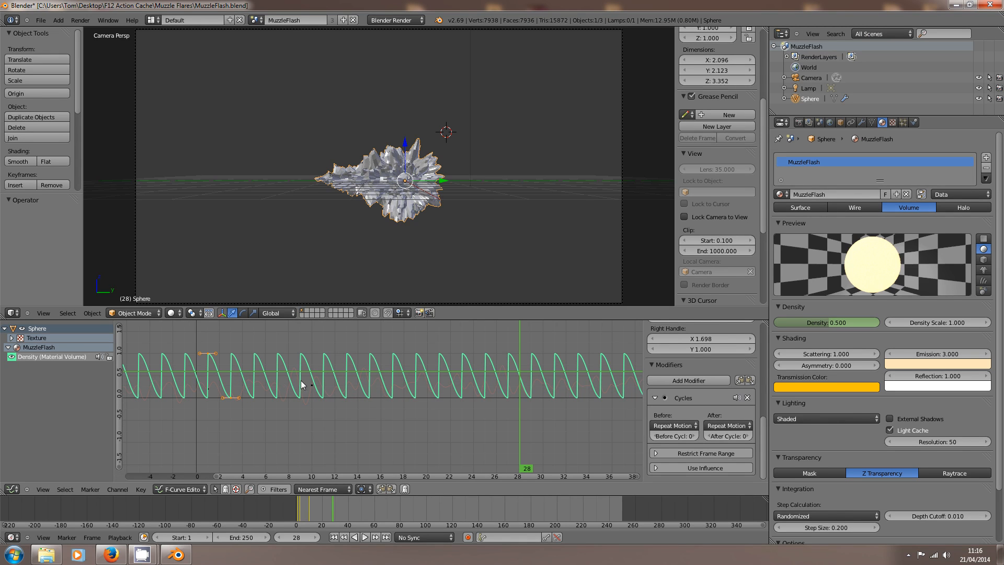
pyautogui.moveTo(202, 353); pyautogui.dragTo(314, 366)
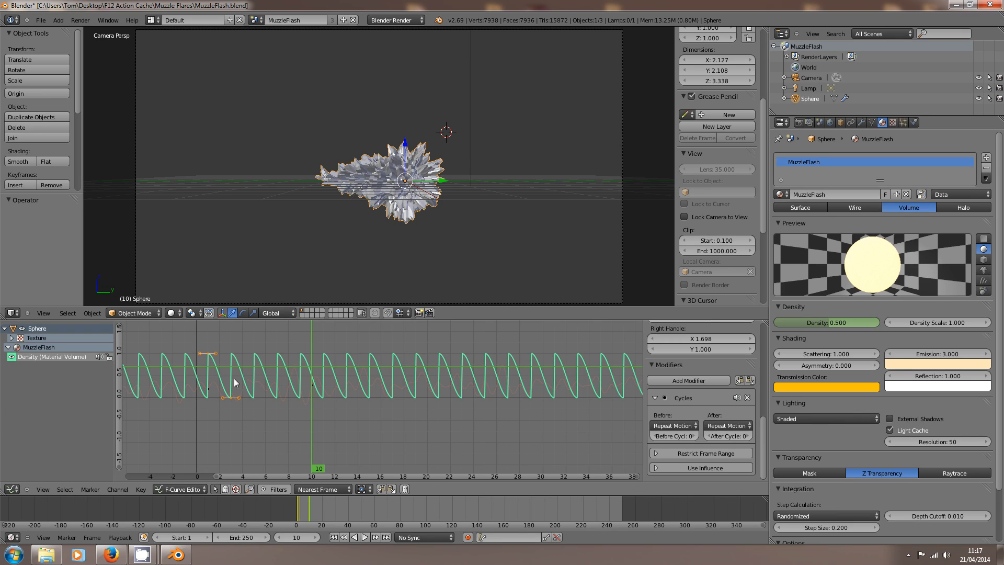
# Compare the flash between density cycles by rendering frame 5 and then frame 4
pyautogui.click(258, 392)
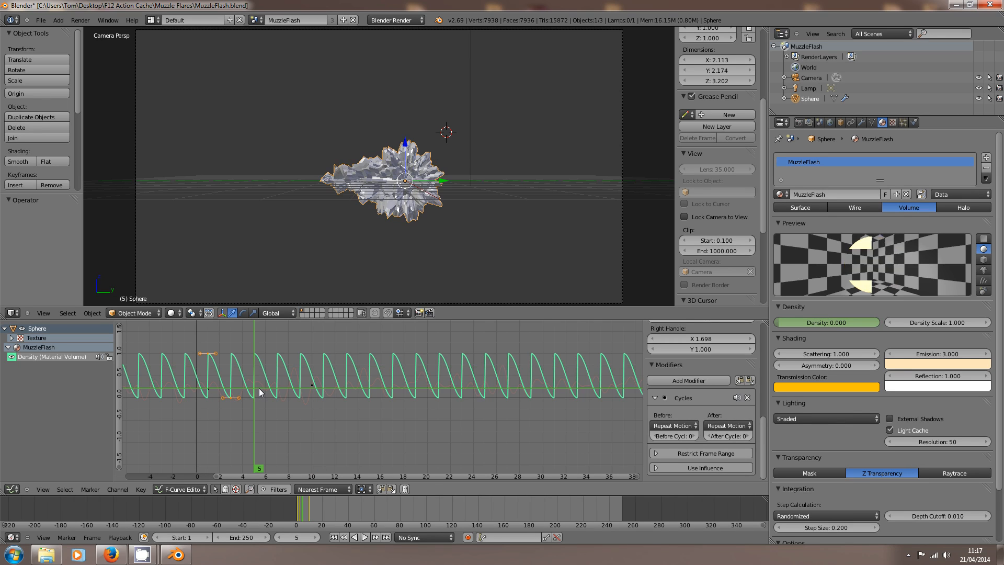
pyautogui.press('F12')
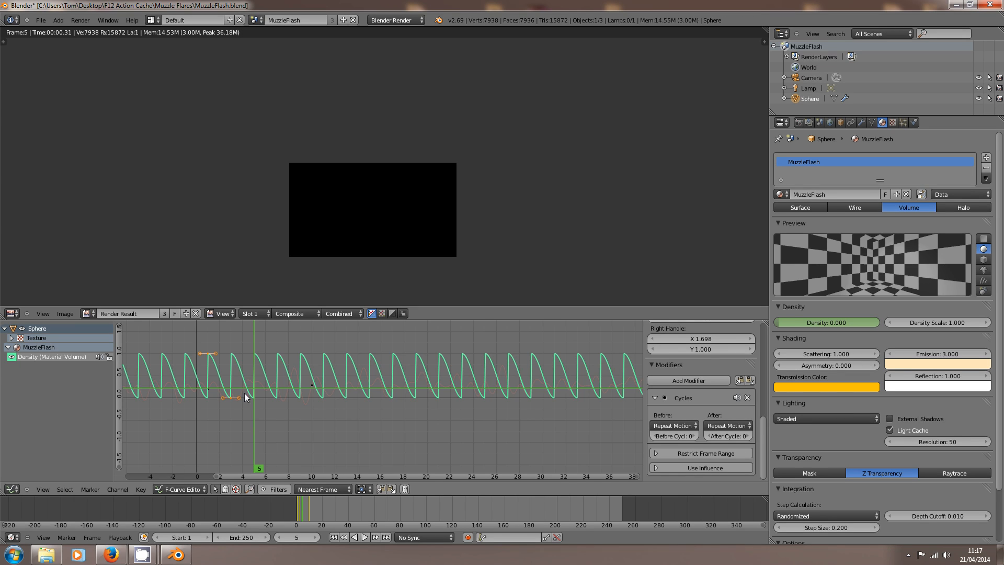
pyautogui.scroll(1, 236, 394)
pyautogui.click(236, 399)
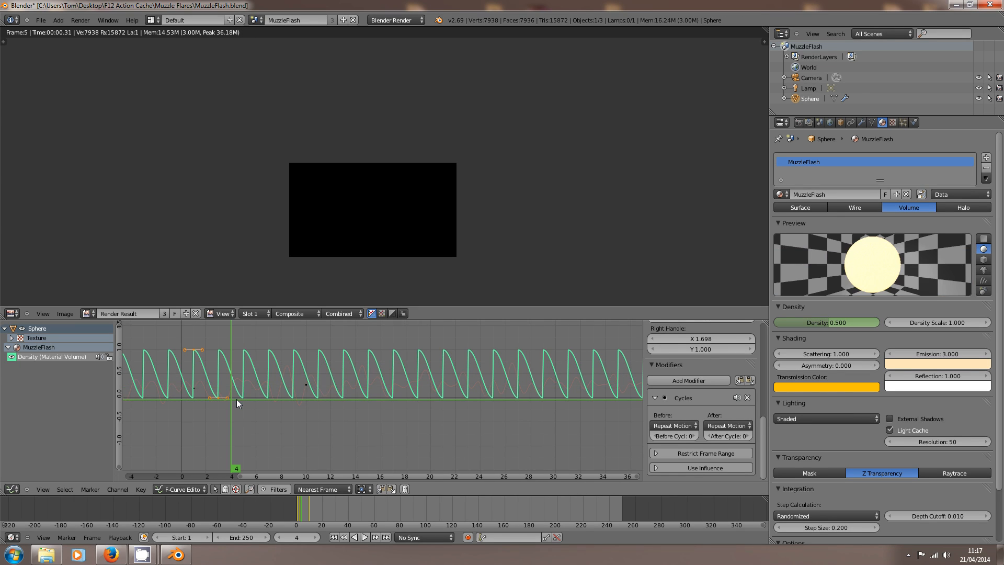
pyautogui.press('F12')
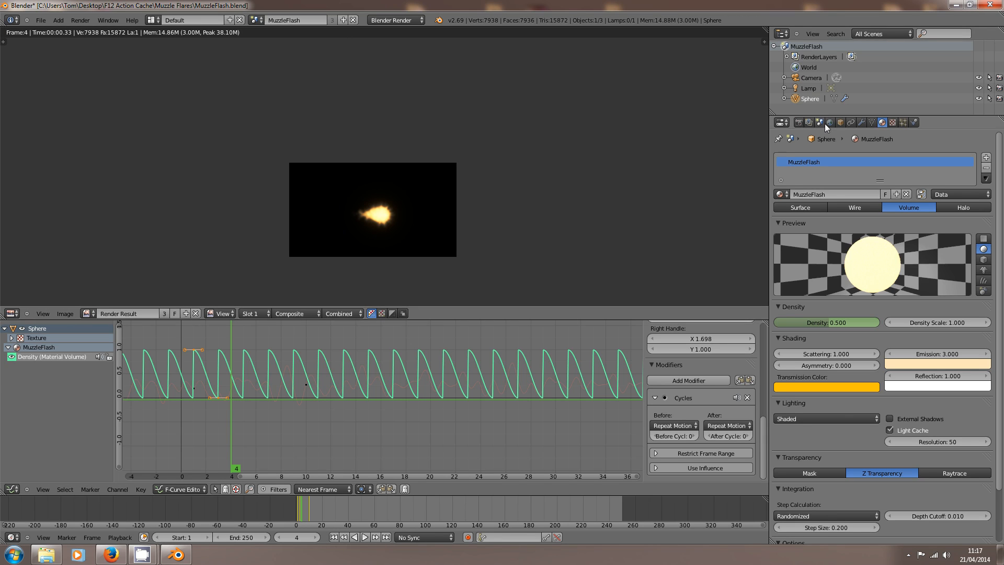
# Raise the render resolution to 100%, re-render the muzzle flash at frame 4, and return to the 3D view
pyautogui.click(799, 123)
pyautogui.moveTo(805, 261); pyautogui.dragTo(933, 254)
pyautogui.press('F12')
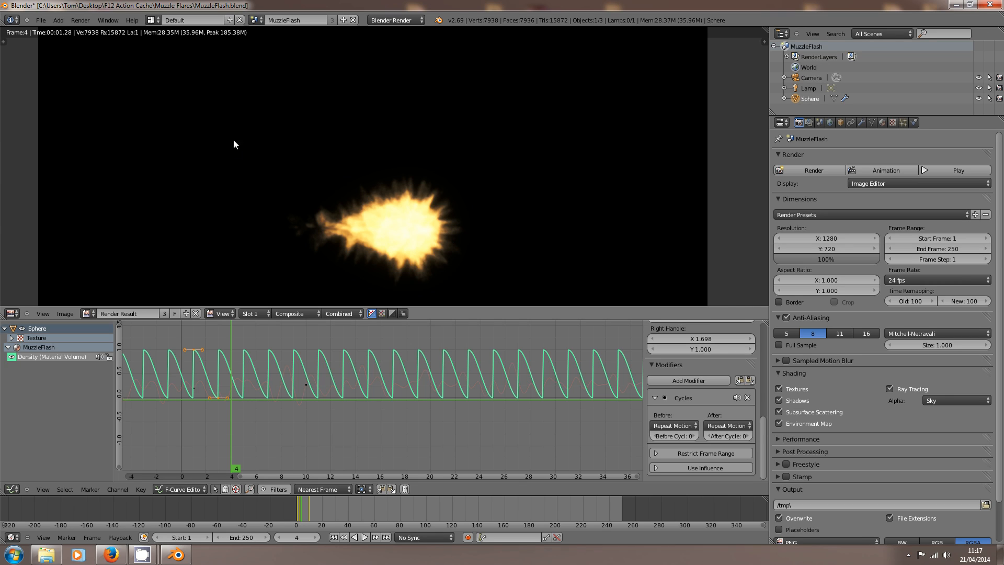
pyautogui.press('Escape')
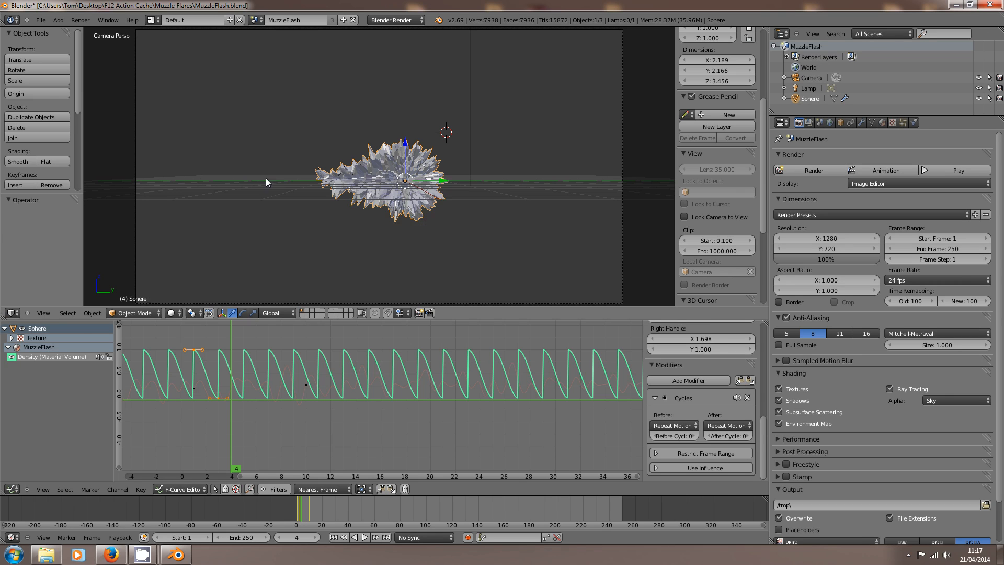
# Switch to the Compositing layout and review the muzzle flash's blur, glare, RGB curves and screen nodes
pyautogui.click(255, 22)
pyautogui.click(254, 22)
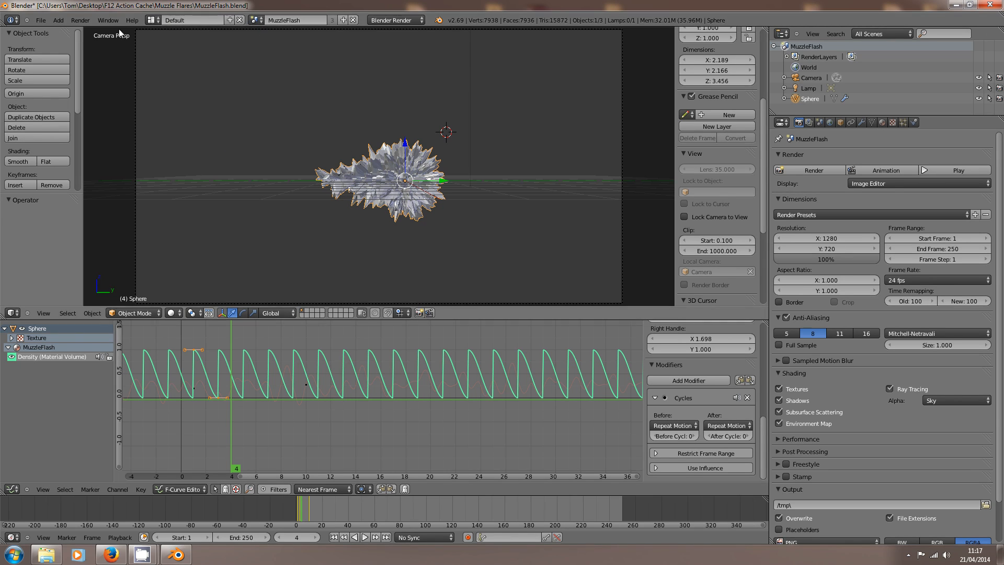
pyautogui.click(151, 20)
pyautogui.click(189, 58)
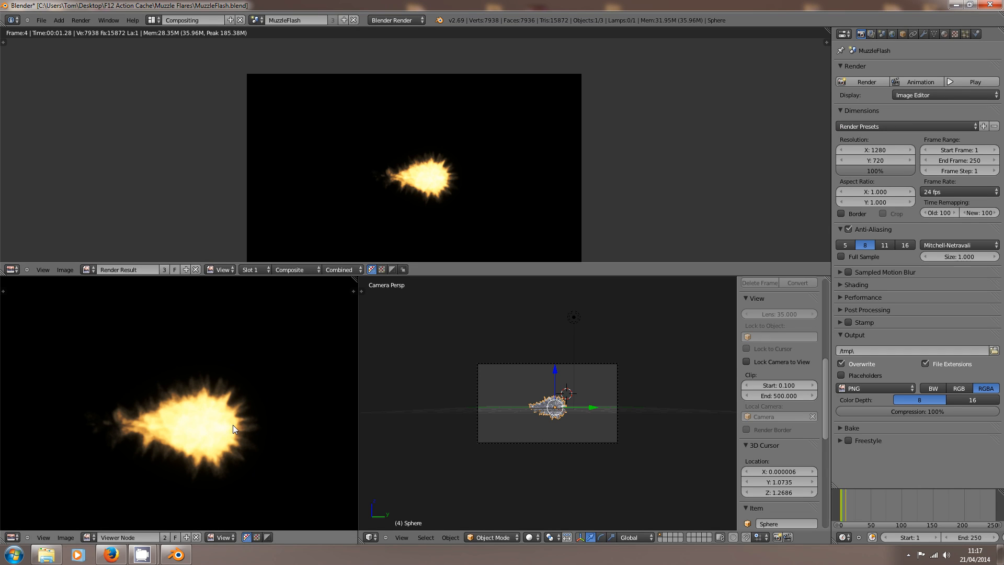
pyautogui.press('Escape')
pyautogui.moveTo(281, 101); pyautogui.dragTo(300, 152, button='middle')
pyautogui.scroll(4, 214, 127)
pyautogui.moveTo(210, 126); pyautogui.dragTo(178, 108, button='middle')
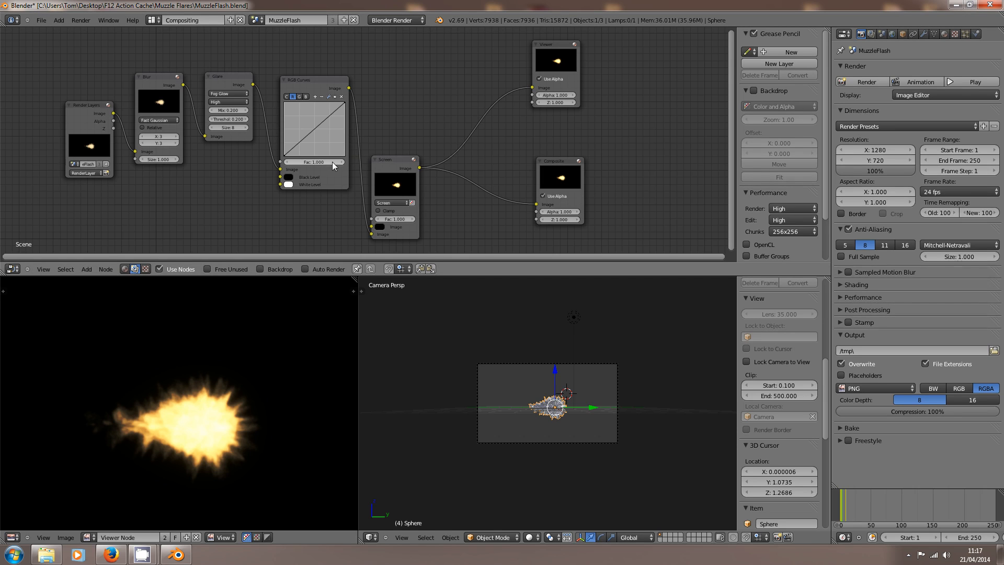
# Close the MuzzleFlash file and open MuzzleFlash_AssaultRifle in a maximized window
pyautogui.click(990, 4)
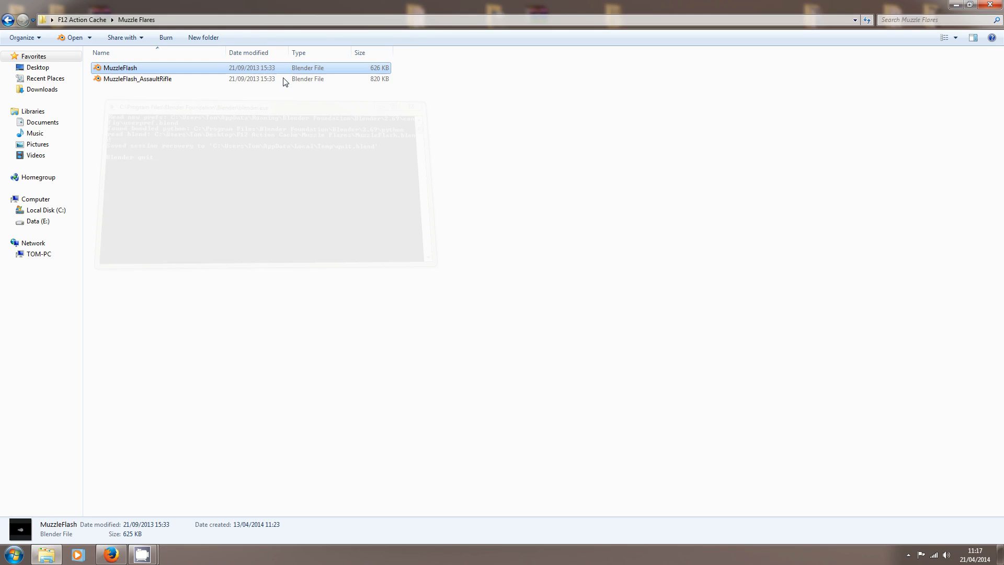
pyautogui.doubleClick(151, 79)
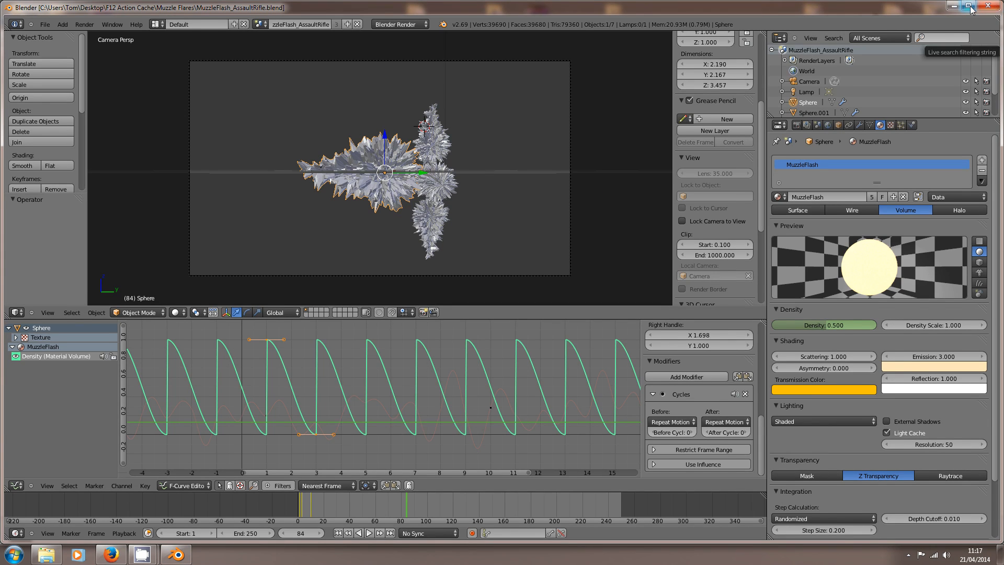
pyautogui.click(969, 8)
# View the assault rifle muzzle flash from another angle, play its animation, and return to the camera view
pyautogui.moveTo(450, 146); pyautogui.dragTo(324, 181, button='middle')
pyautogui.hotkey('alt', 'a')
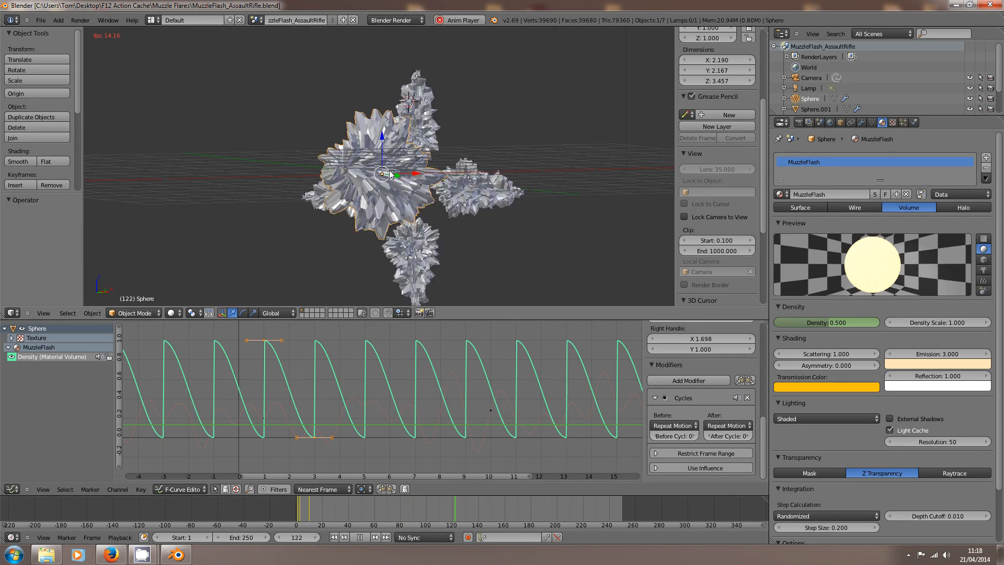
pyautogui.press('KP_0')
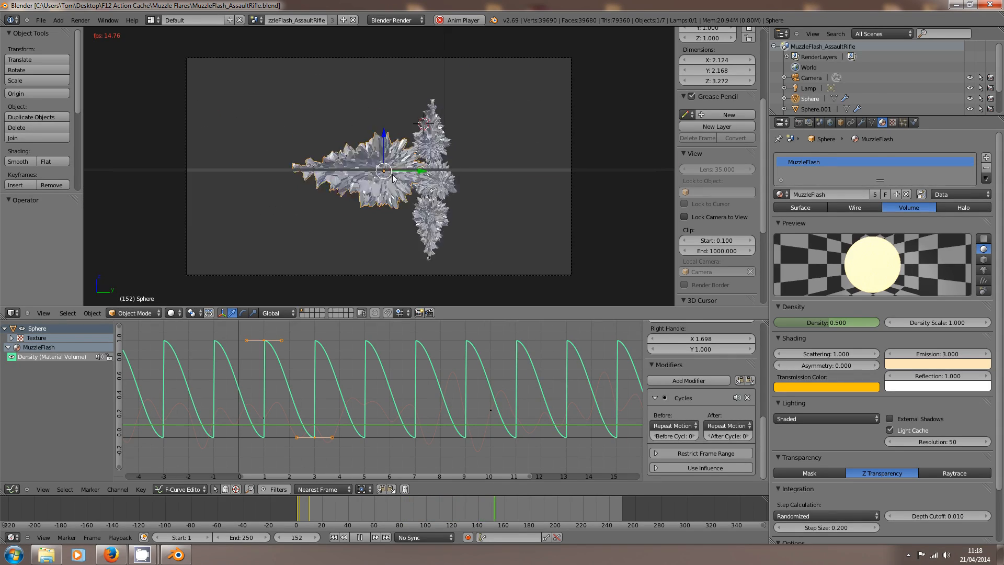
# Stop the assault rifle muzzle flash playback and move to frame 8
pyautogui.press('Escape')
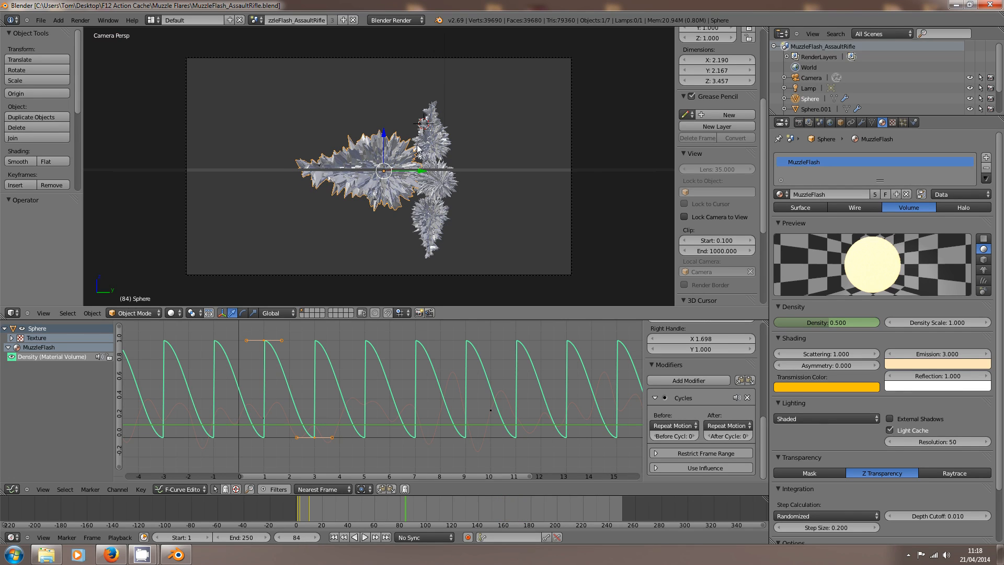
pyautogui.moveTo(301, 513); pyautogui.dragTo(307, 514)
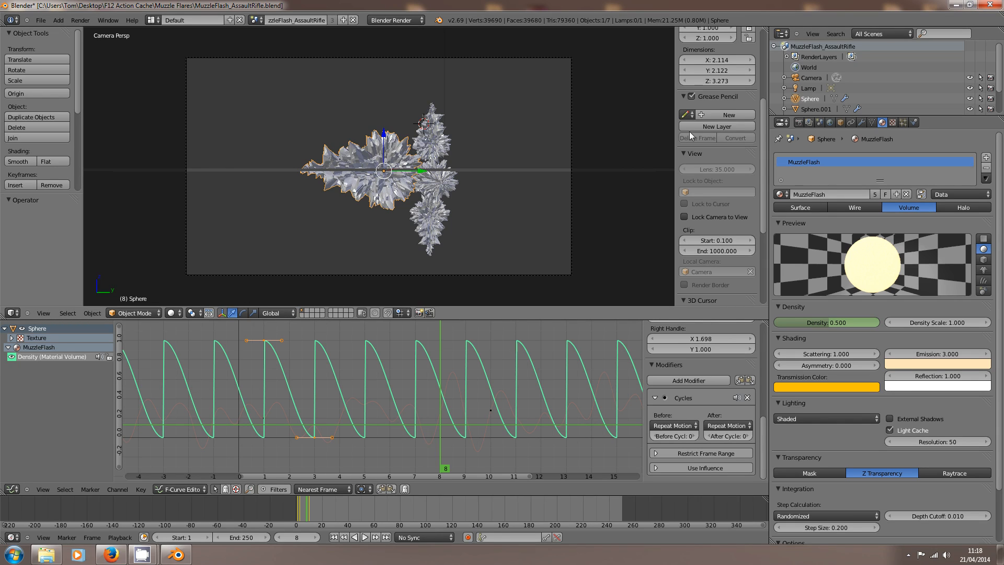
# Close the assault rifle file and open DustKick from the Dust Kick Center folder in Smoke and Dust
pyautogui.click(992, 5)
pyautogui.click(8, 19)
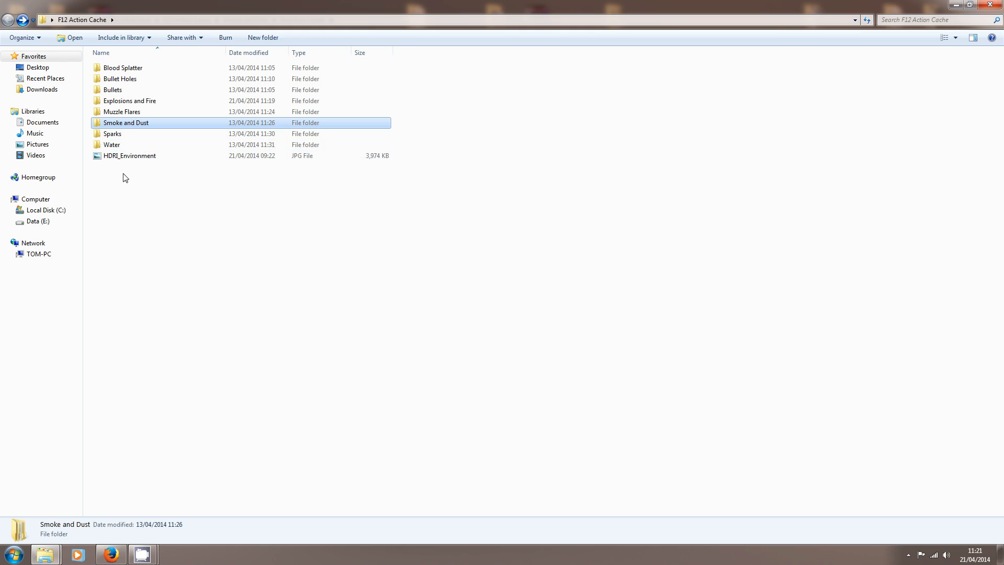
pyautogui.doubleClick(132, 124)
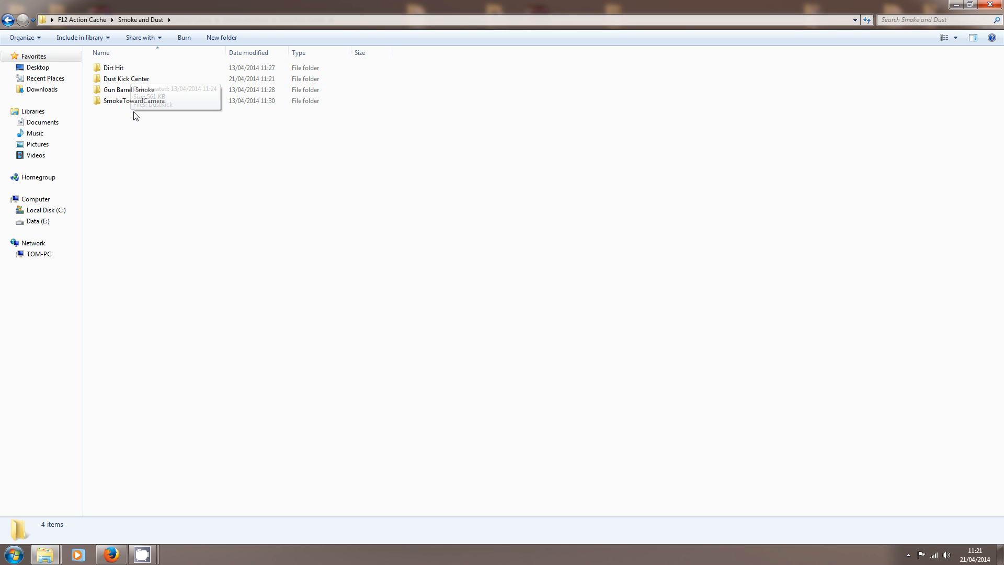
pyautogui.doubleClick(147, 80)
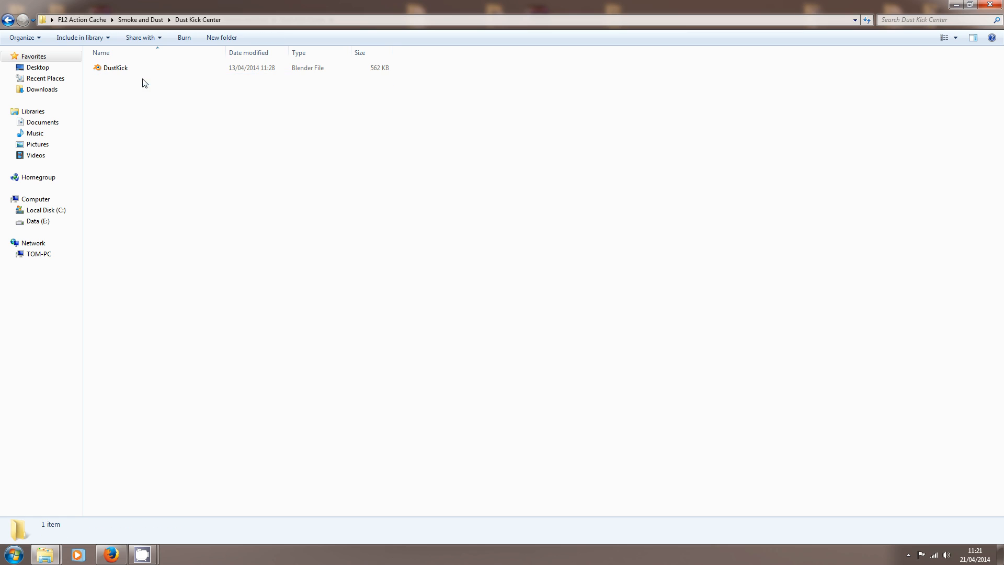
pyautogui.doubleClick(114, 69)
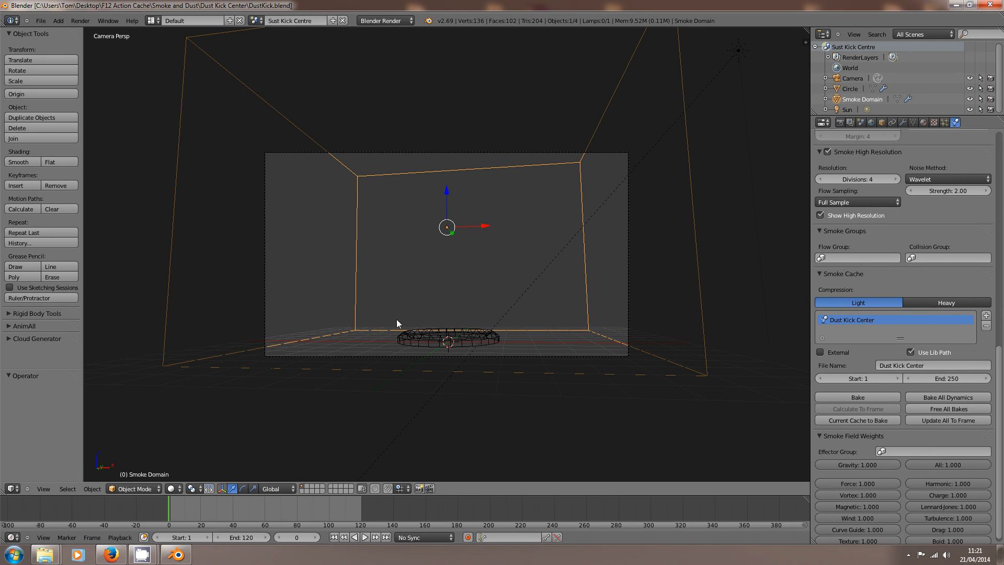
# Play the dust kick simulation from frame 1, render the dust cloud at frame 15, and return to the 3D view
pyautogui.click(335, 538)
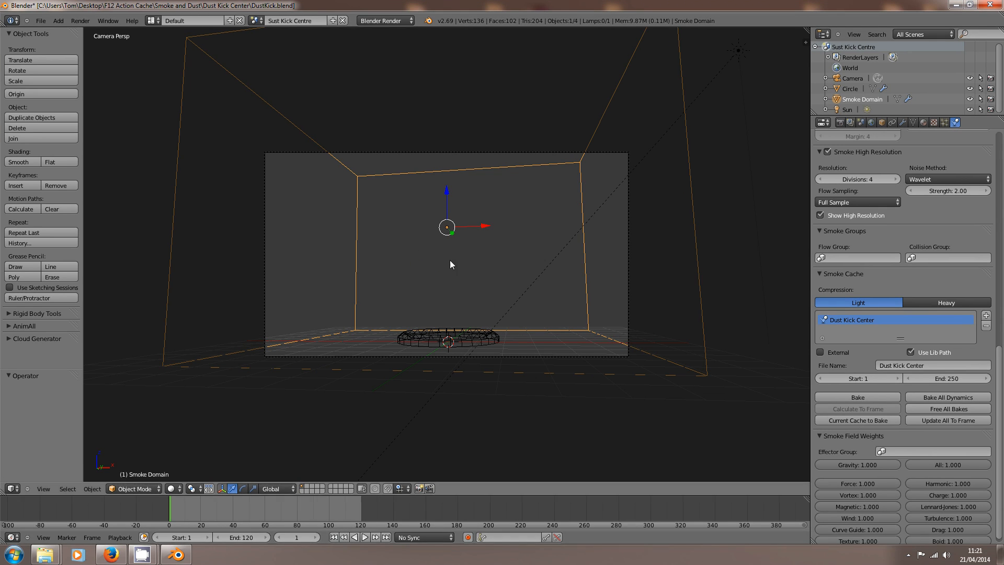
pyautogui.hotkey('alt', 'a')
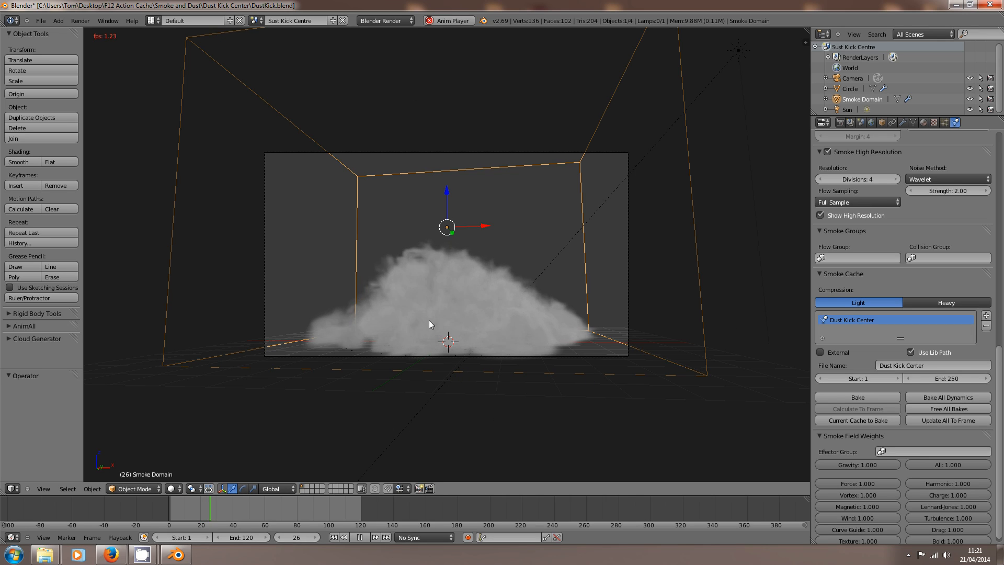
pyautogui.press('Escape')
pyautogui.click(192, 504)
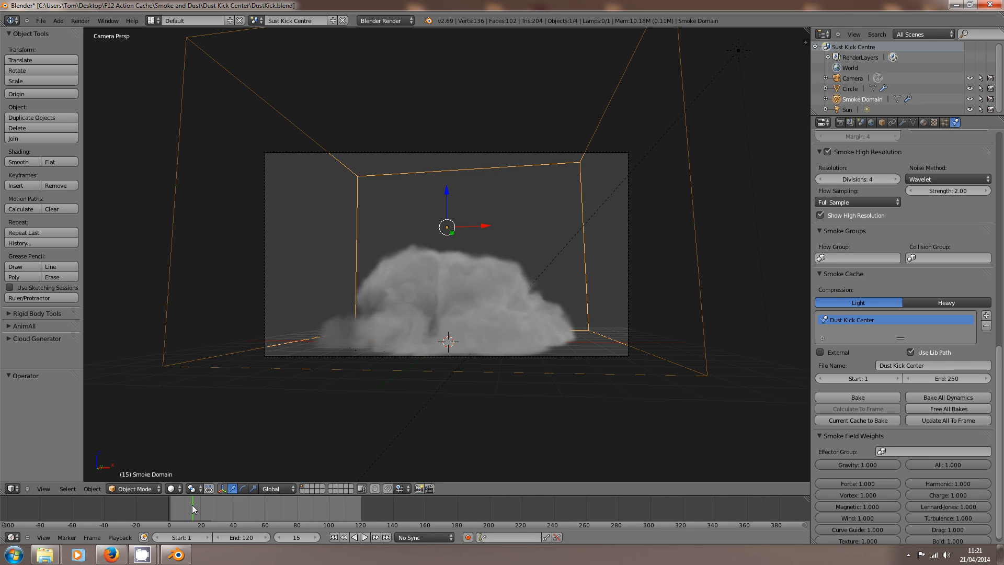
pyautogui.press('F12')
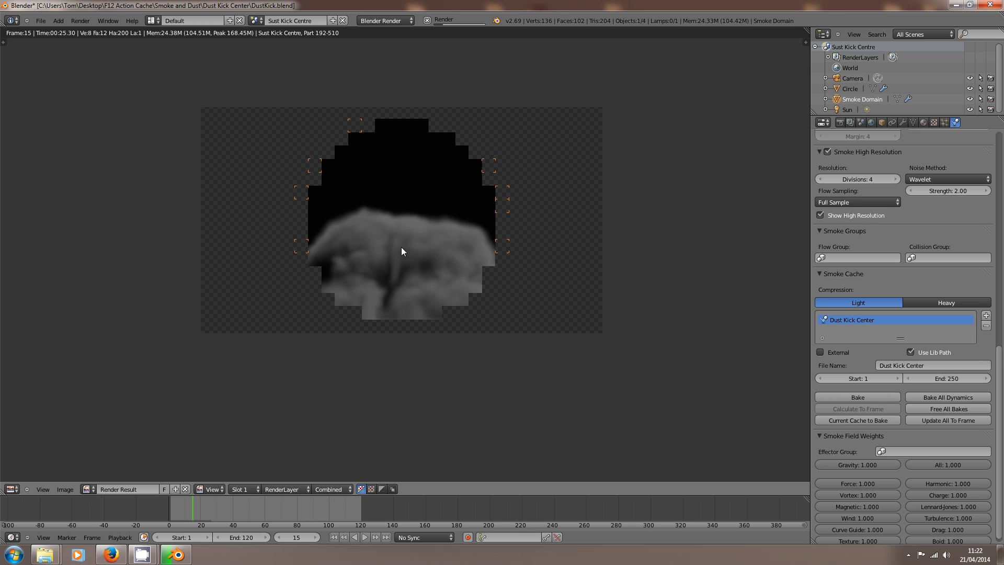
pyautogui.press('Escape')
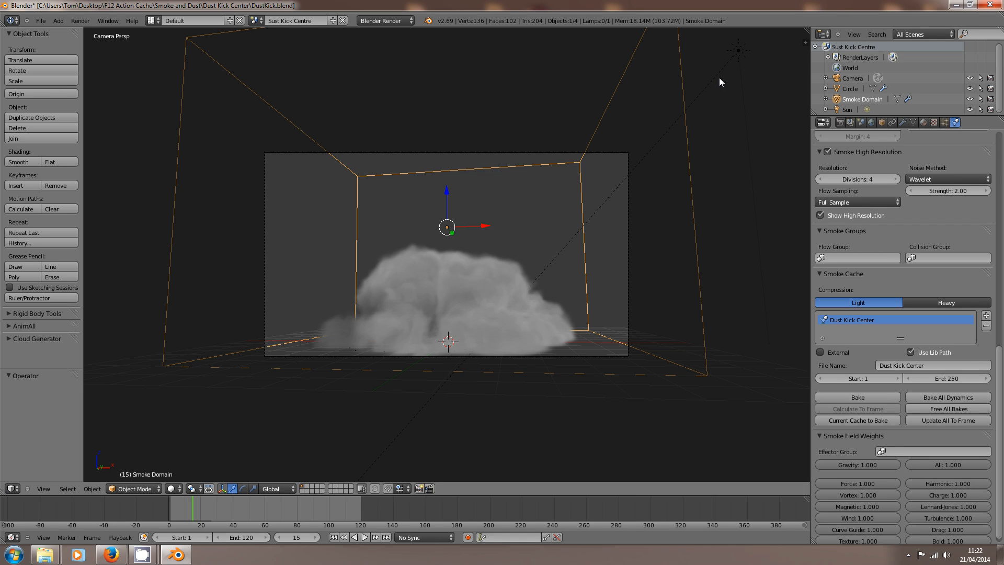
# Close DustKick and look through the cached simulation files in the blendcache_DustKick folder
pyautogui.click(991, 5)
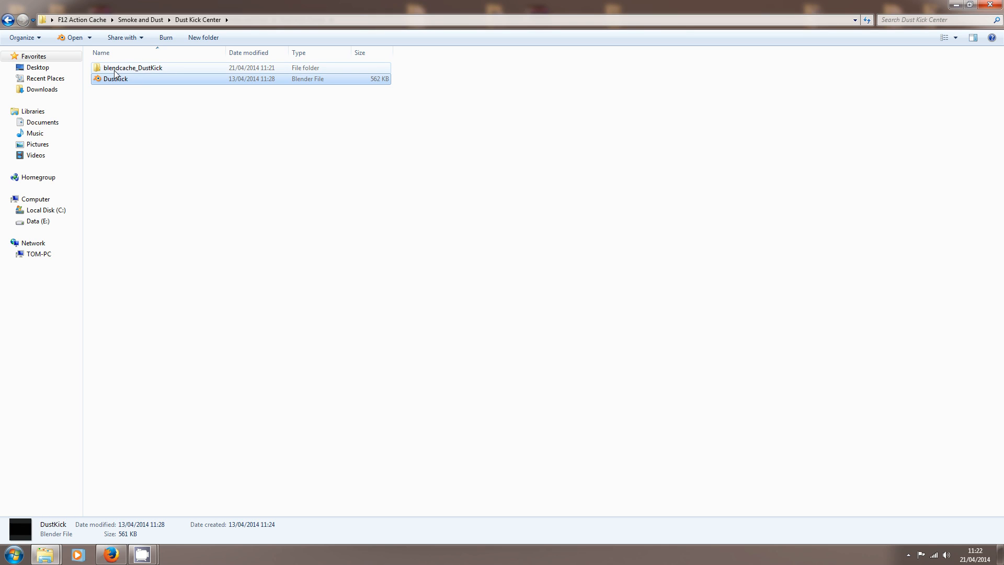
pyautogui.doubleClick(155, 70)
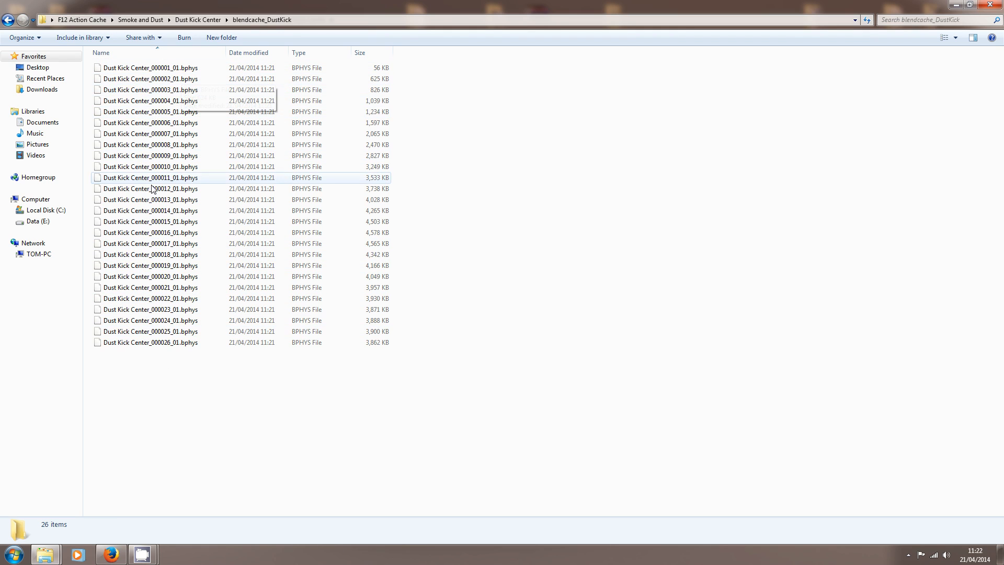
pyautogui.click(8, 20)
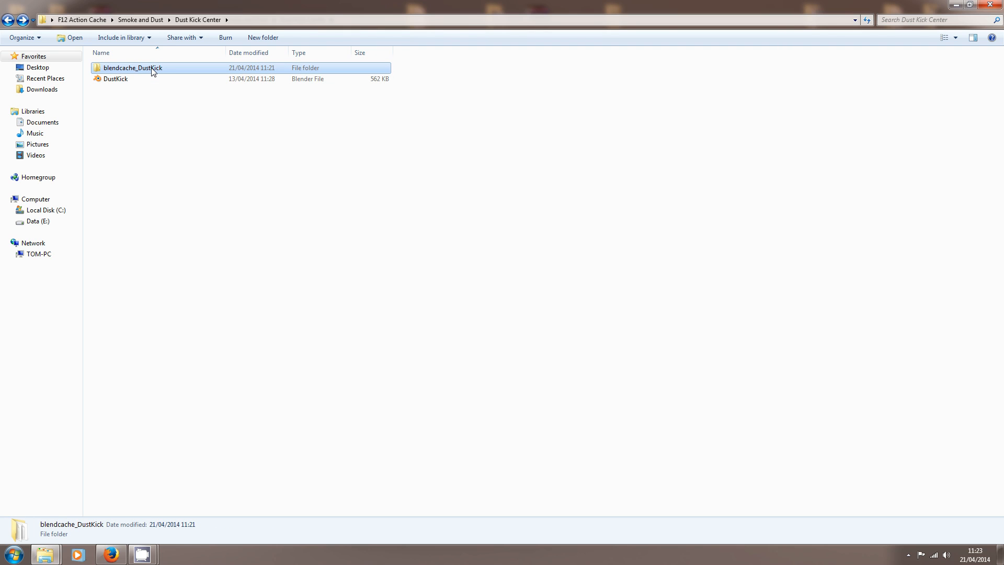
# Delete the blendcache_DustKick folder and return to the Smoke and Dust folder
pyautogui.press('Delete')
pyautogui.click(543, 319)
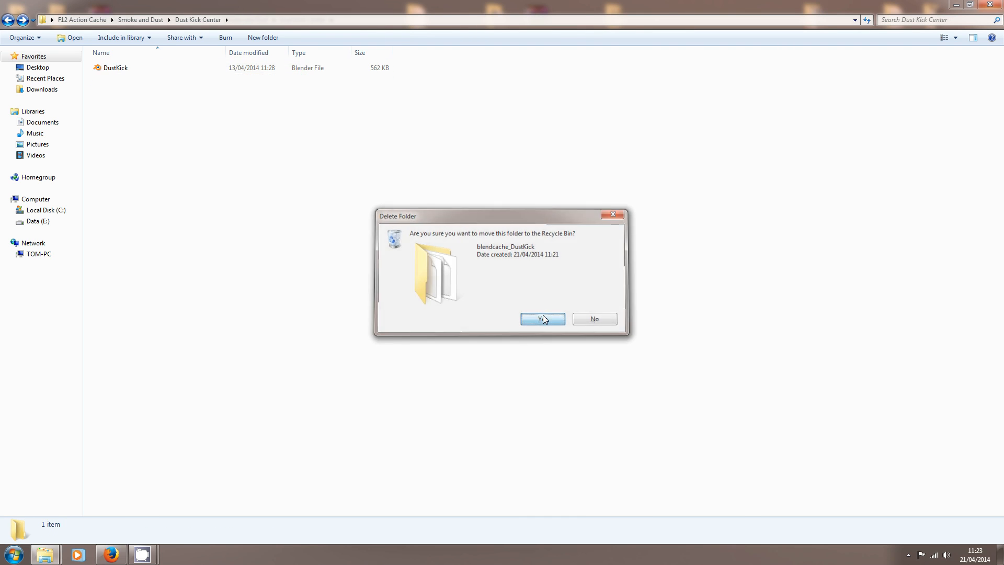
pyautogui.click(10, 22)
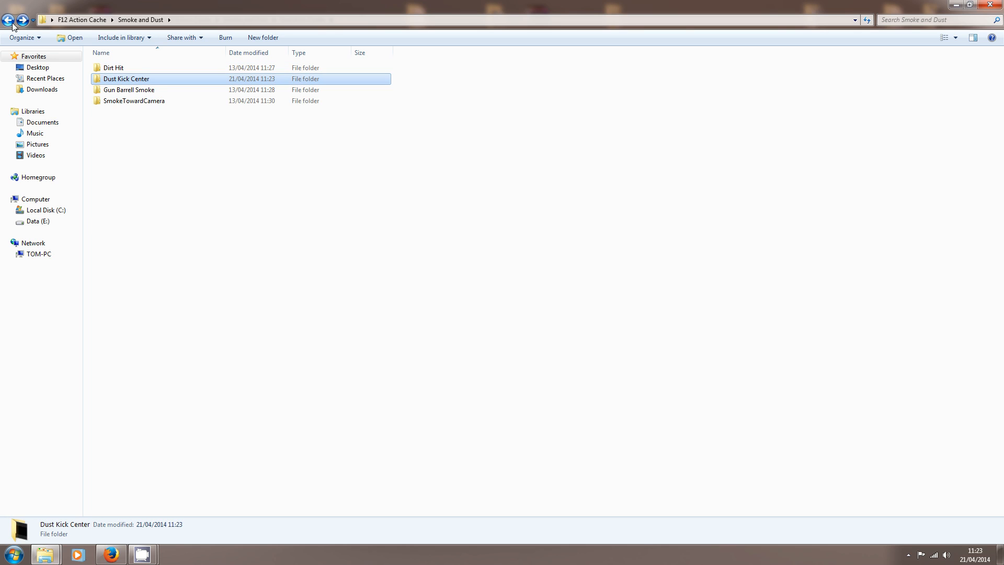
# Open DirtCharge1 from the Dirt Hit folder in a maximized window
pyautogui.doubleClick(120, 67)
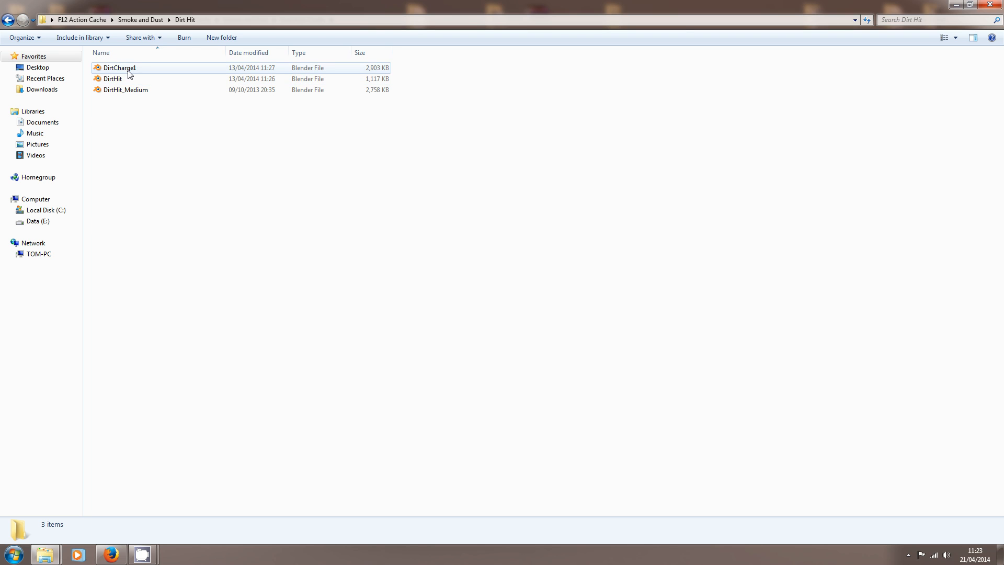
pyautogui.click(130, 71)
pyautogui.doubleClick(128, 71)
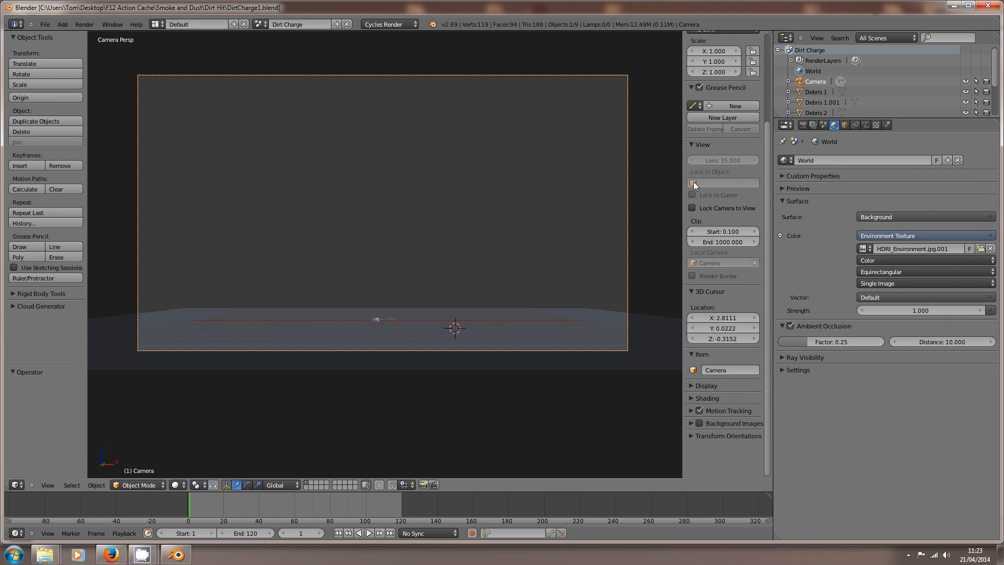
pyautogui.click(967, 6)
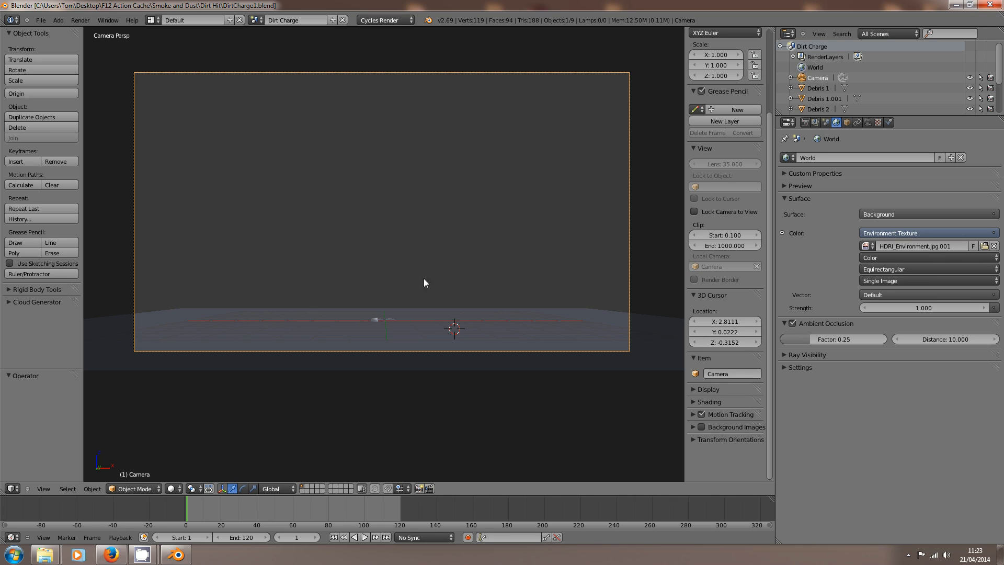
# Play the dirt charge debris animation, render it at frame 16, and return to the 3D view
pyautogui.hotkey('alt', 'a')
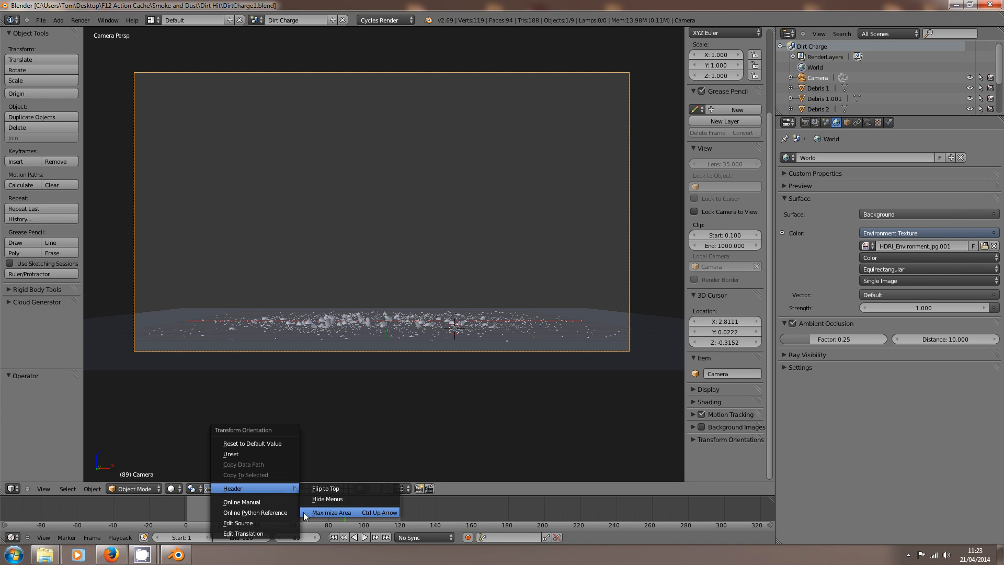
pyautogui.click(263, 505)
pyautogui.moveTo(262, 505); pyautogui.dragTo(213, 507)
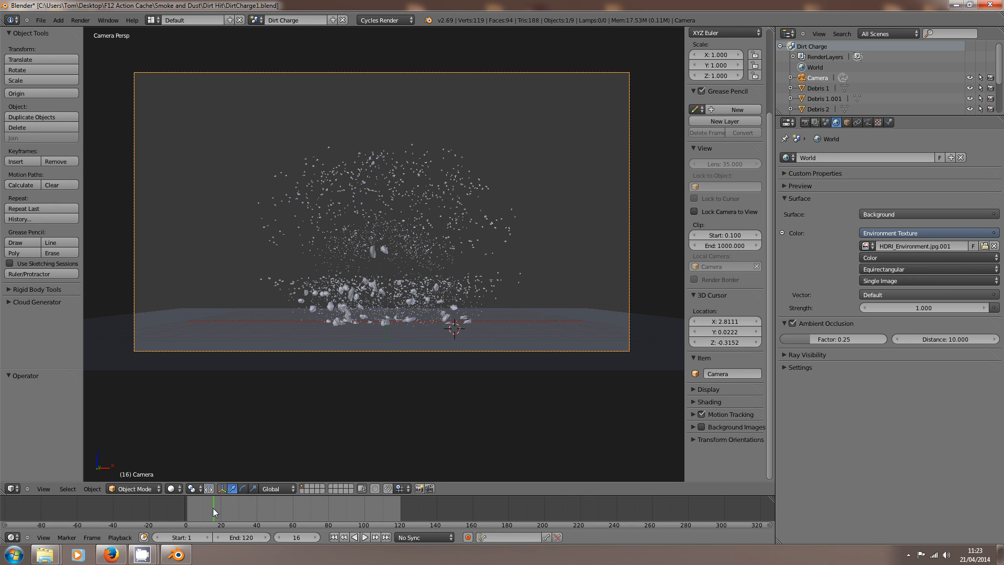
pyautogui.press('F12')
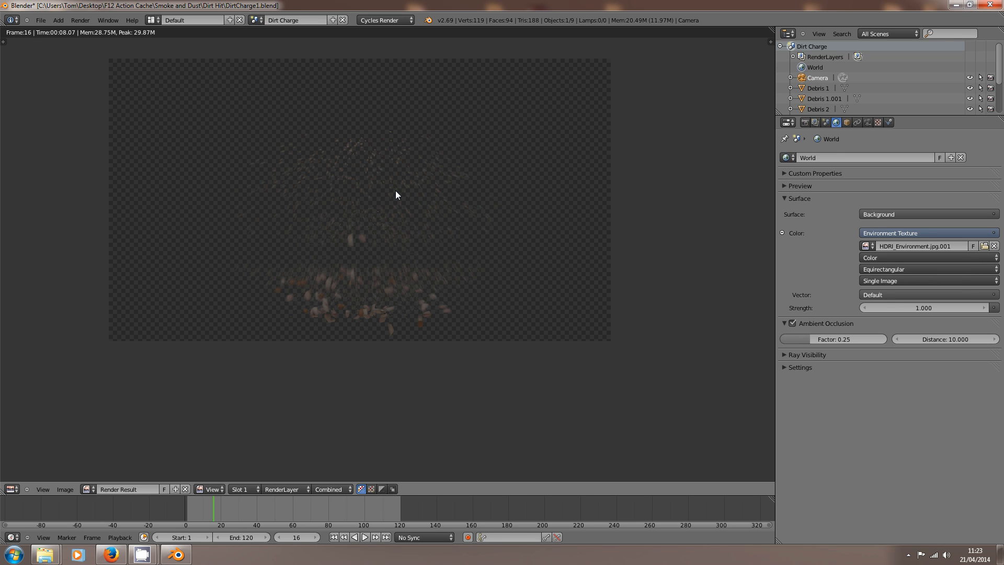
pyautogui.press('Escape')
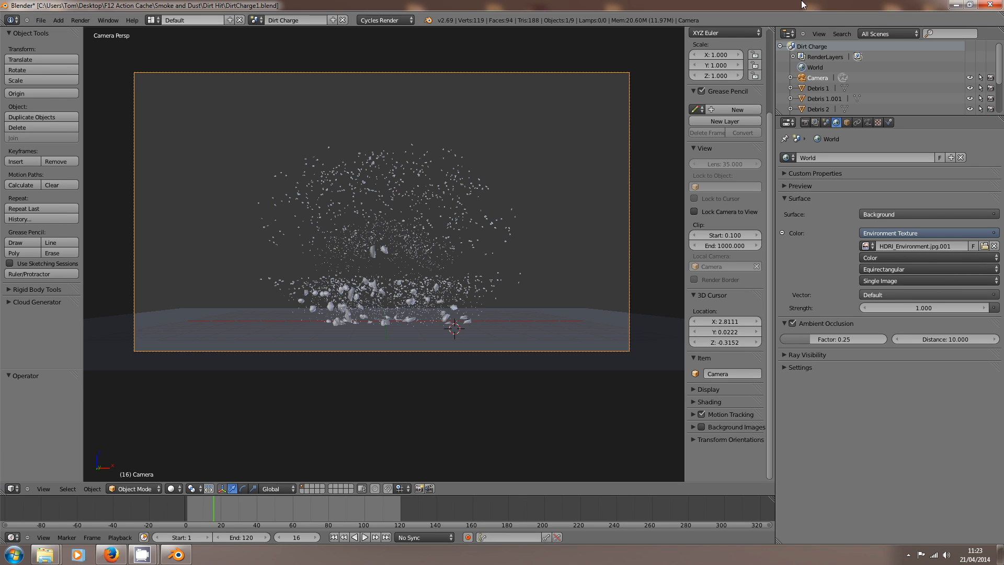
# Close DirtCharge1 and go back to the main F12 Action Cache folder, rechecking the Smoke and Dust subfolders
pyautogui.click(991, 5)
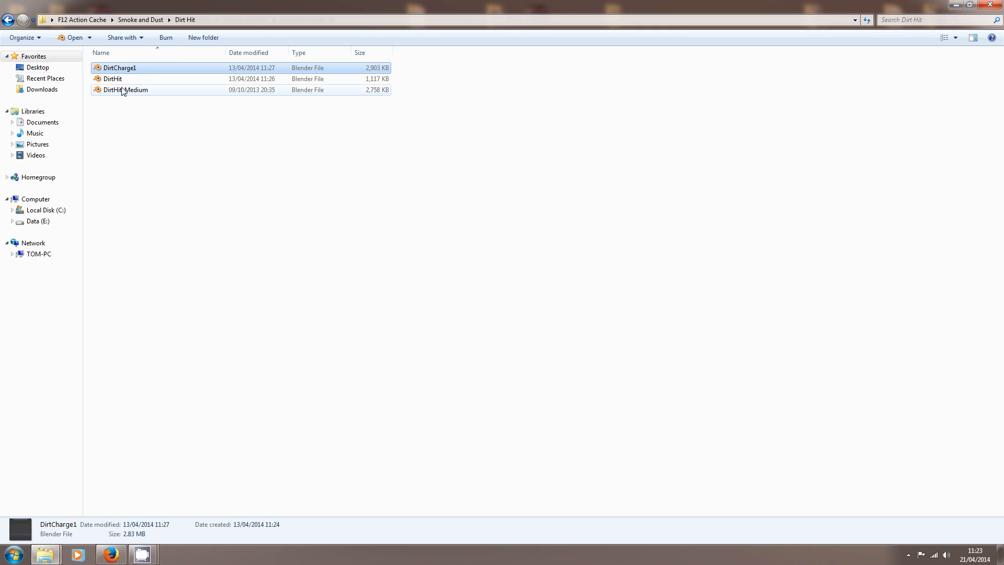
pyautogui.click(10, 21)
pyautogui.click(9, 21)
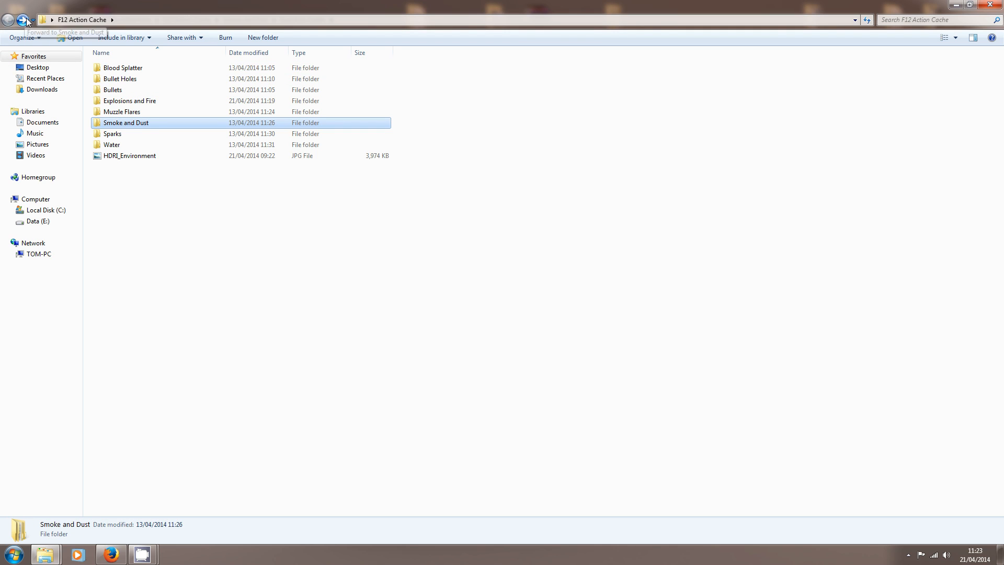
pyautogui.click(22, 20)
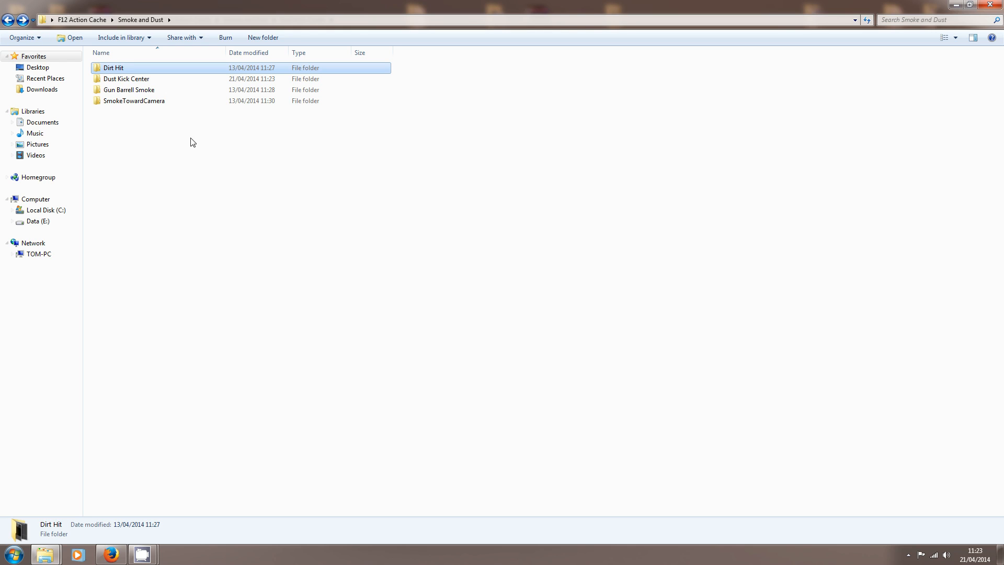
pyautogui.click(8, 19)
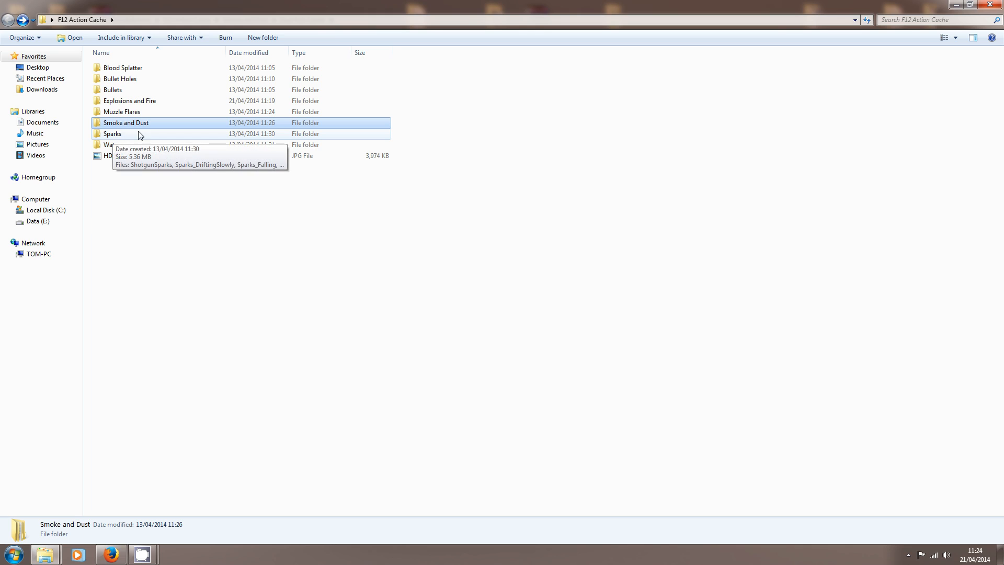
# Open Sparks_FromSide from the Sparks folder in a maximized window
pyautogui.doubleClick(115, 136)
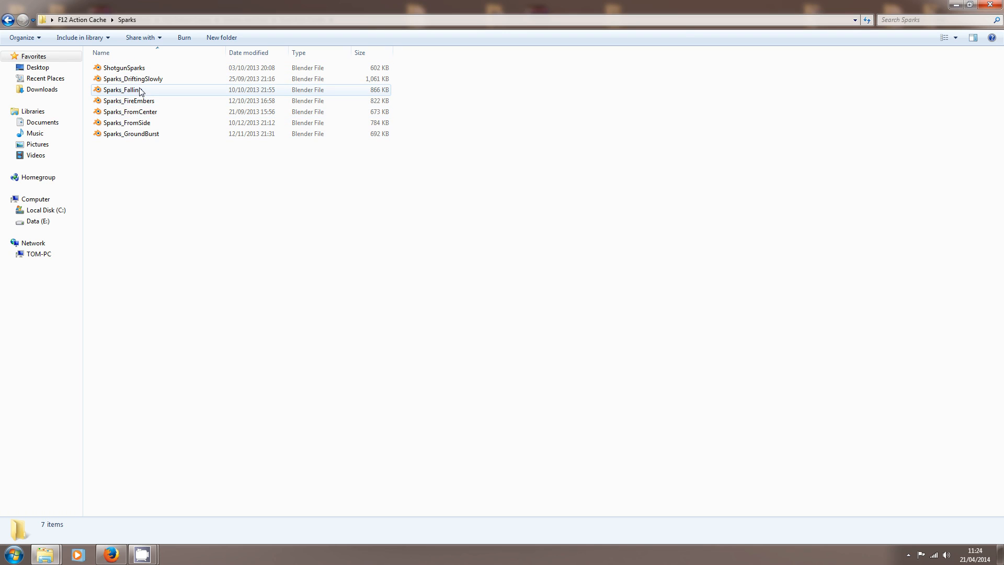
pyautogui.doubleClick(139, 123)
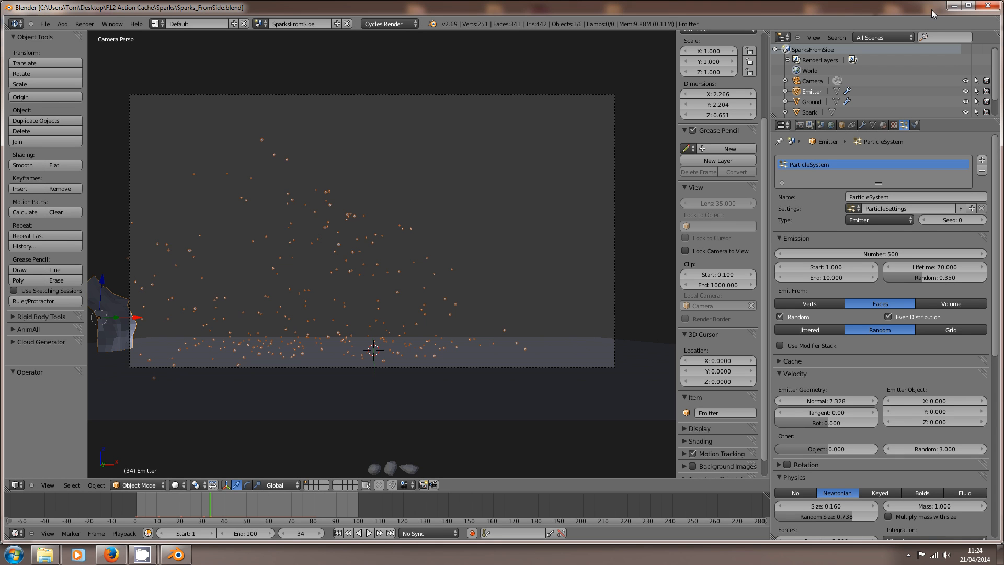
pyautogui.click(967, 5)
# Play the sparks animation from frame 0, render it at frame 33, and return to the 3D view
pyautogui.moveTo(204, 518); pyautogui.dragTo(121, 520)
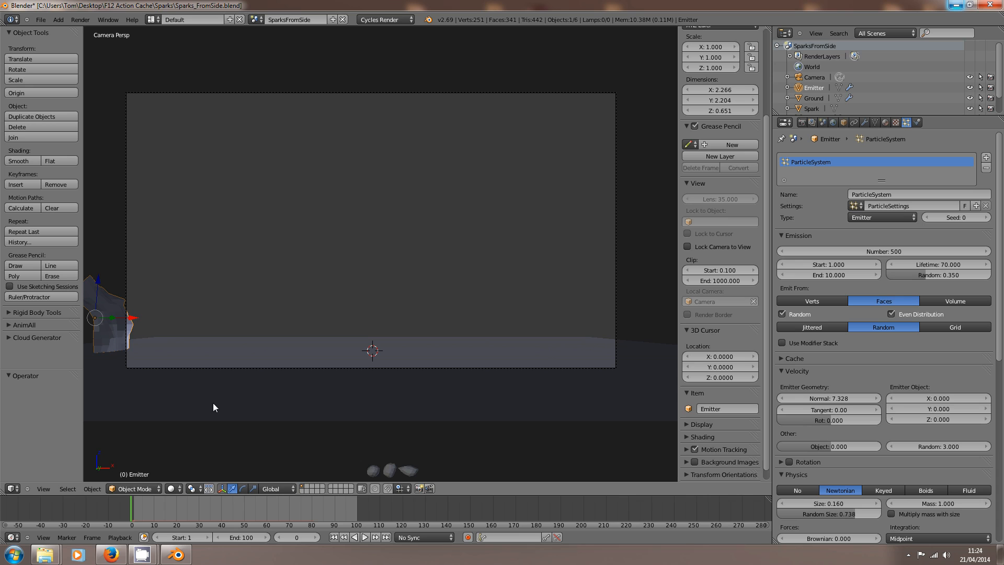
pyautogui.click(364, 536)
pyautogui.click(360, 537)
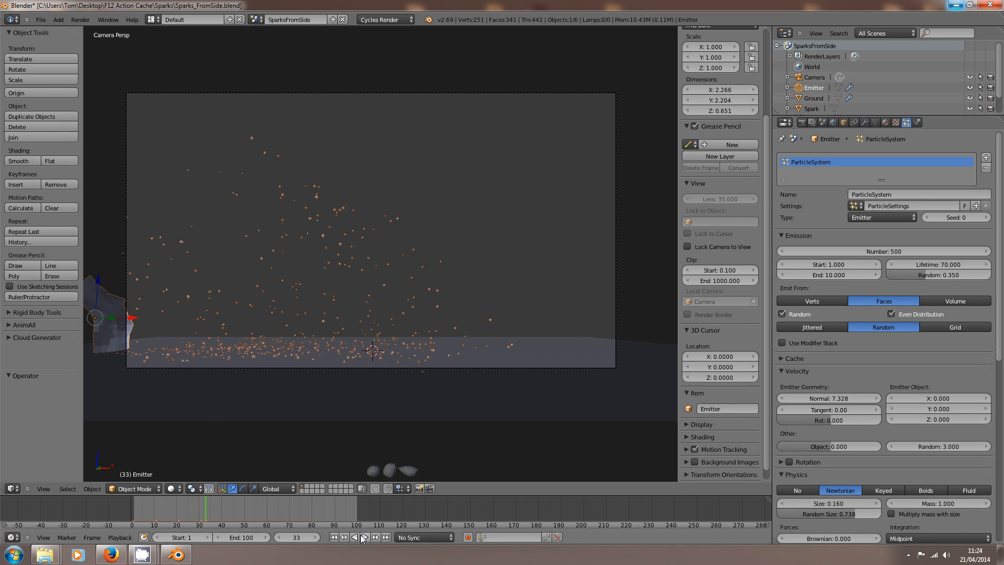
pyautogui.press('F12')
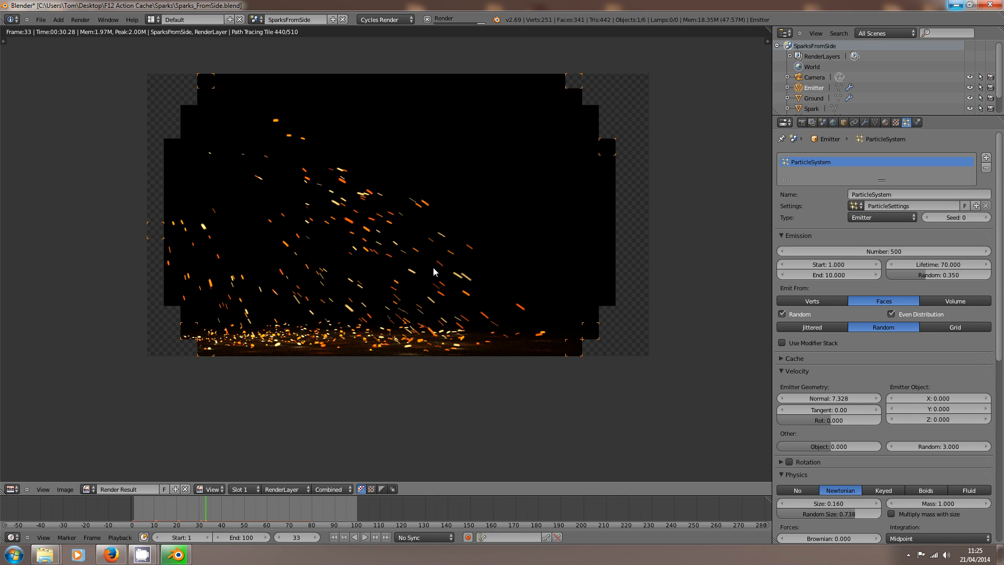
pyautogui.press('Escape')
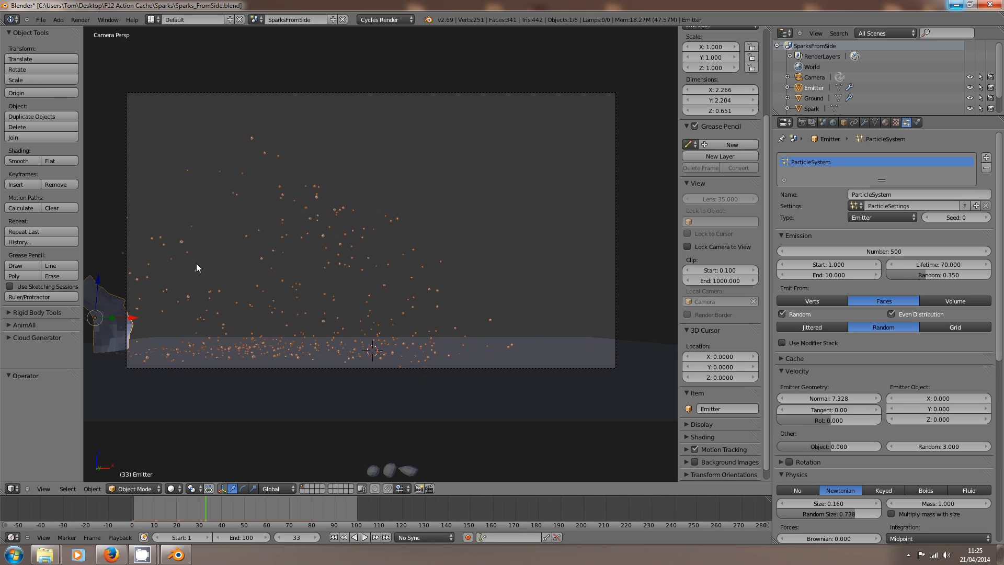
# Select the Spark object beneath the ground plane and examine the three spark shapes up close
pyautogui.moveTo(467, 240); pyautogui.dragTo(314, 292, button='middle')
pyautogui.scroll(-3, 386, 316)
pyautogui.scroll(3, 365, 344)
pyautogui.moveTo(327, 365); pyautogui.dragTo(425, 183, button='middle')
pyautogui.rightClick(446, 211)
pyautogui.scroll(4, 425, 184)
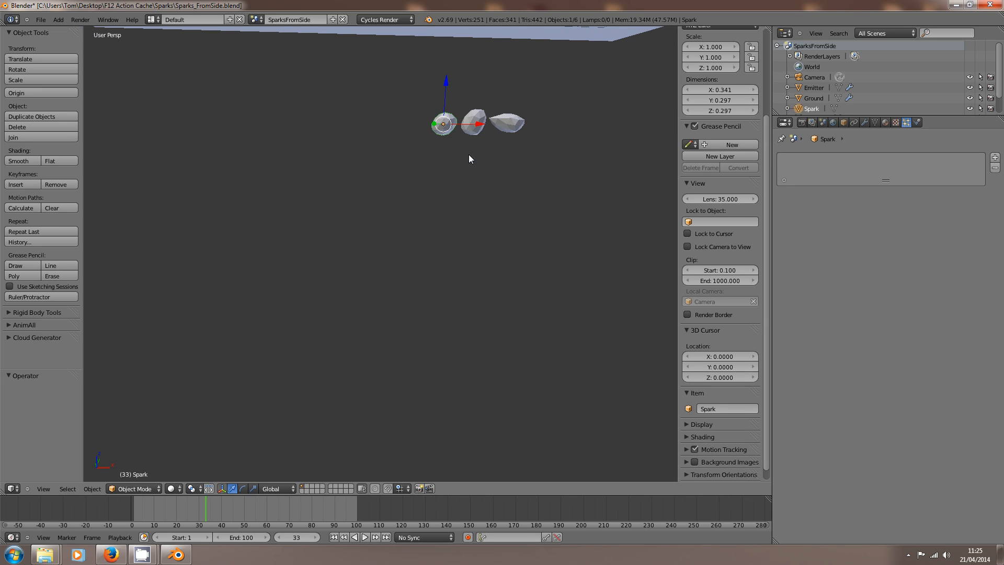
# View the whole sparks scene from above, including the emitter and the ground plane
pyautogui.keyDown('shift'); pyautogui.moveTo(469, 155); pyautogui.dragTo(343, 282, button='middle'); pyautogui.keyUp('shift')
pyautogui.scroll(-9, 415, 226)
pyautogui.moveTo(415, 225); pyautogui.dragTo(384, 274, button='middle')
pyautogui.scroll(3, 374, 199)
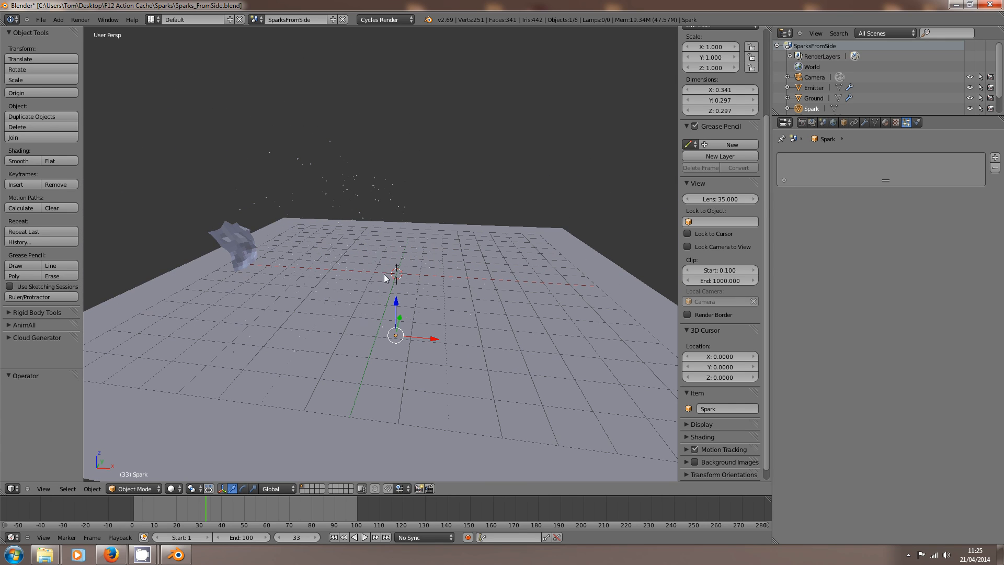
# Close the sparks scene and select the WaterSplash file in the F12 Action Cache's Water folder
pyautogui.moveTo(337, 237); pyautogui.dragTo(354, 208, button='middle')
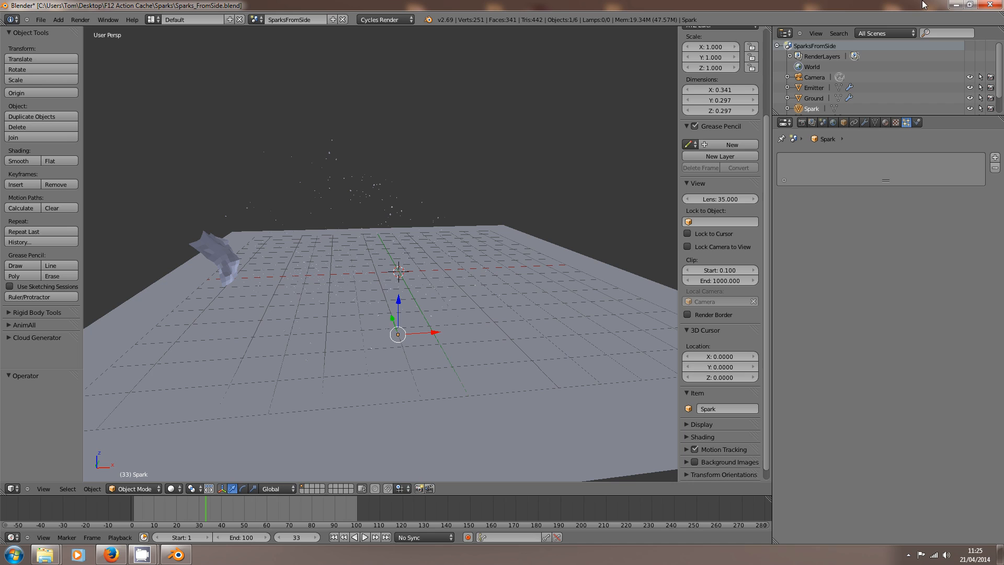
pyautogui.click(992, 5)
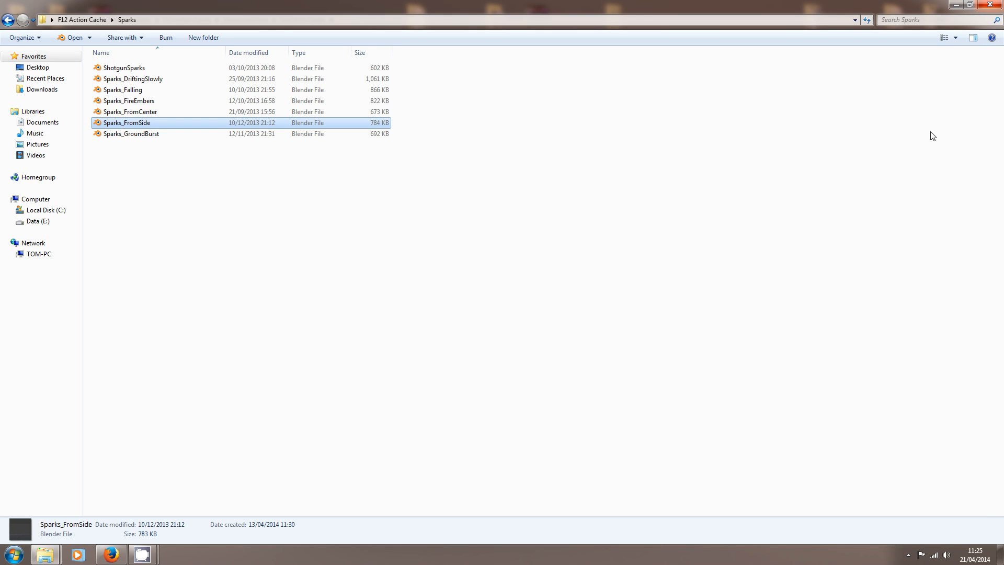
pyautogui.click(7, 20)
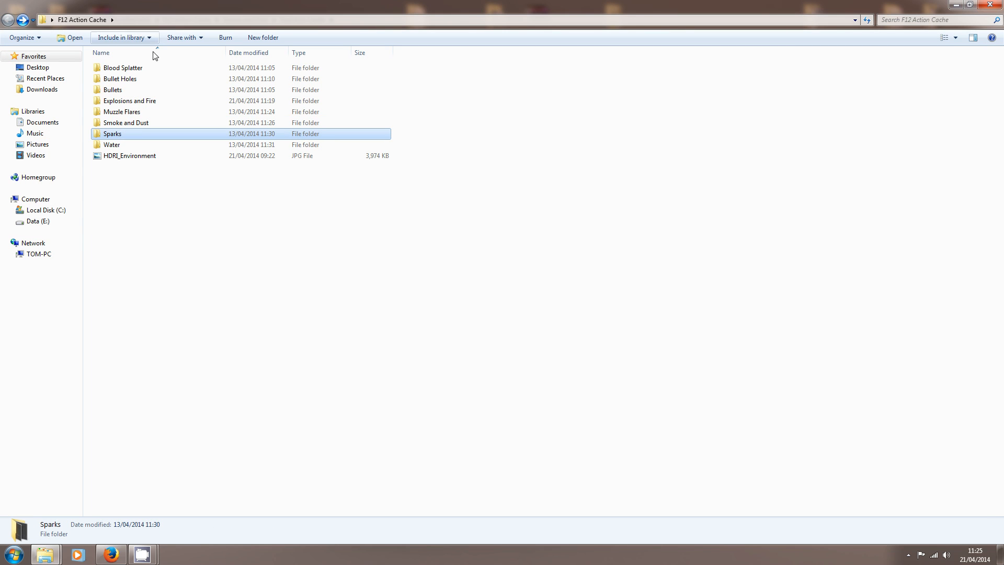
pyautogui.doubleClick(112, 145)
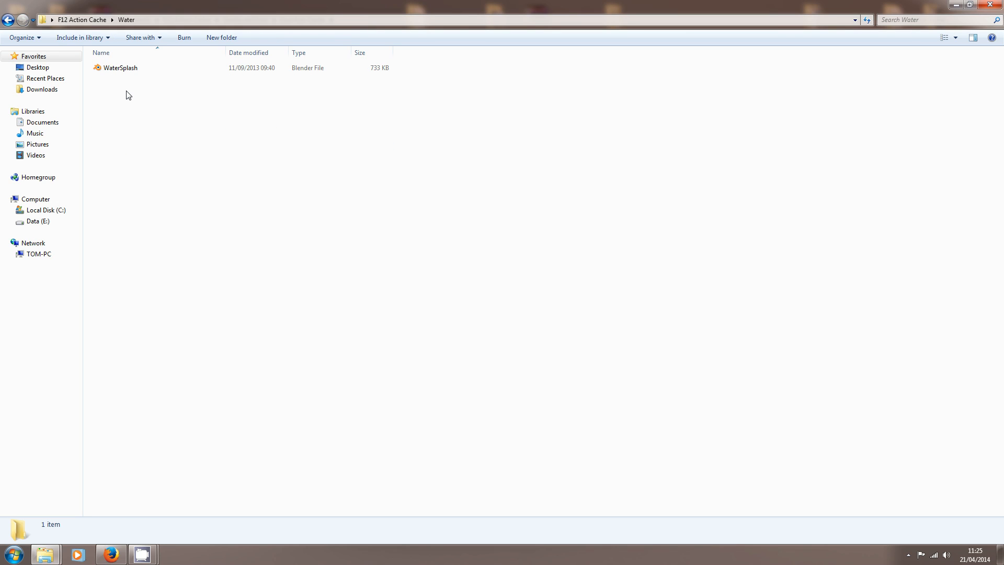
pyautogui.click(124, 71)
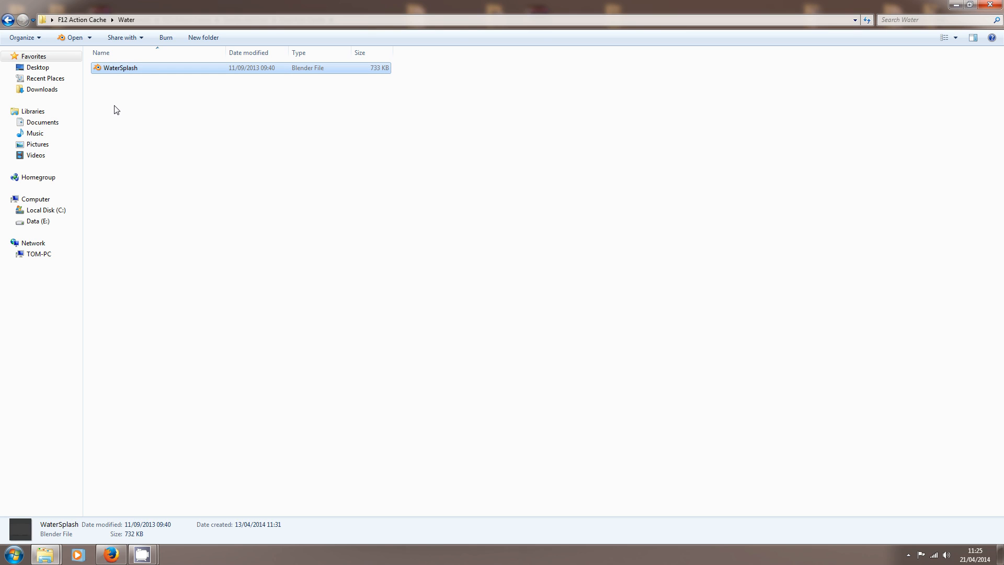
pyautogui.press('Return')
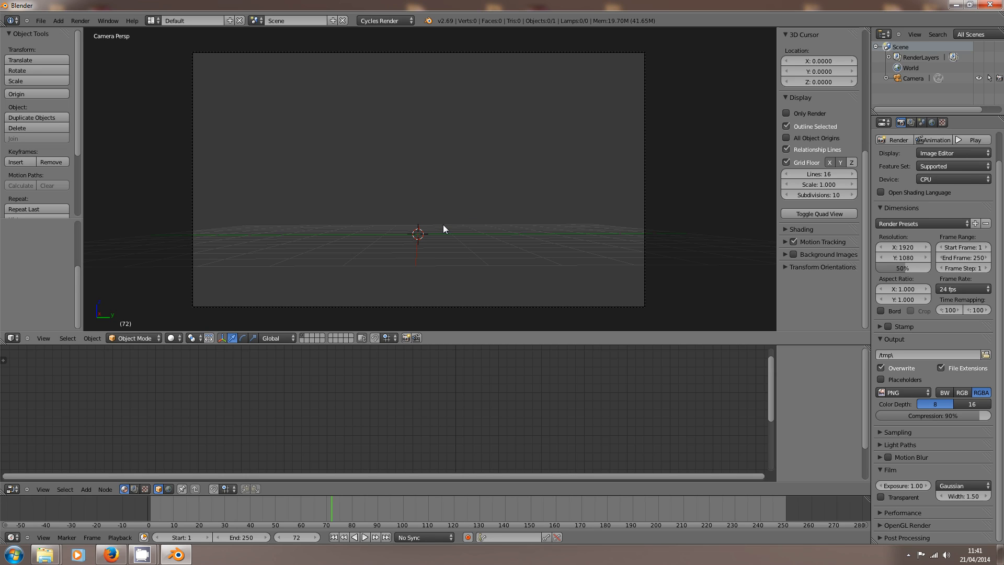
pyautogui.scroll(1, 442, 224)
pyautogui.moveTo(416, 233)
pyautogui.keyDown('shift'); pyautogui.mouseDown(button='middle')
pyautogui.moveTo(416, 191)
pyautogui.moveTo(416, 226)
pyautogui.mouseUp(button='middle'); pyautogui.keyUp('shift')
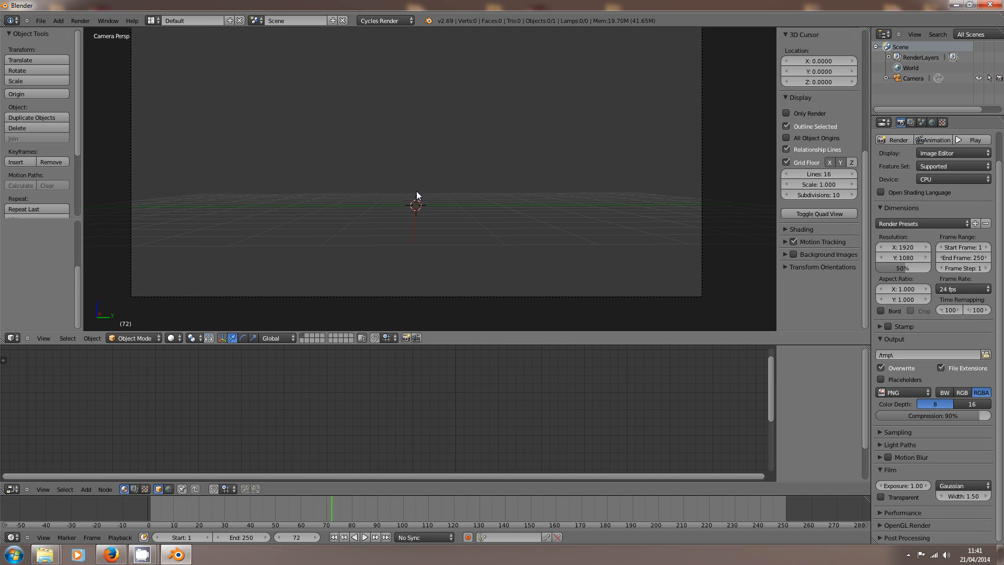
pyautogui.scroll(-1, 416, 194)
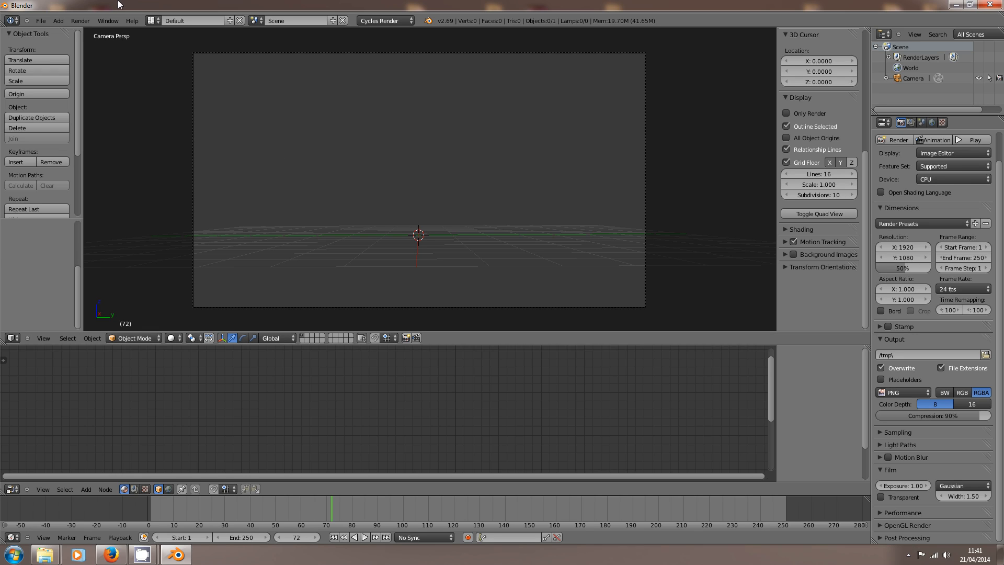
pyautogui.keyDown('shift'); pyautogui.moveTo(470, 148); pyautogui.dragTo(464, 149, button='middle'); pyautogui.keyUp('shift')
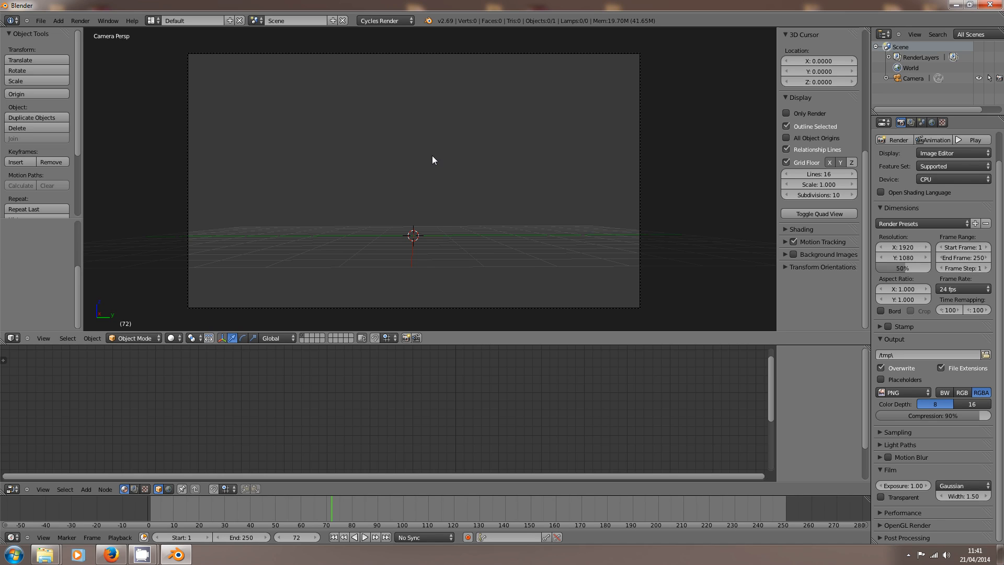
# Import VehicleFireball_0001.png from the Vehicle Fireball folder as an image plane with an Emission & Transparent material
pyautogui.click(40, 21)
pyautogui.click(40, 21)
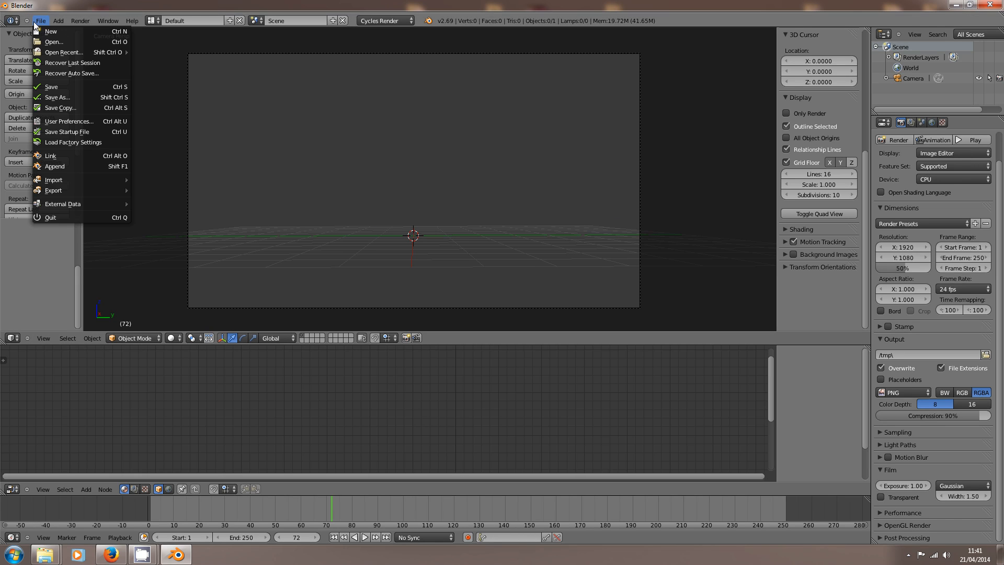
pyautogui.moveTo(70, 179)
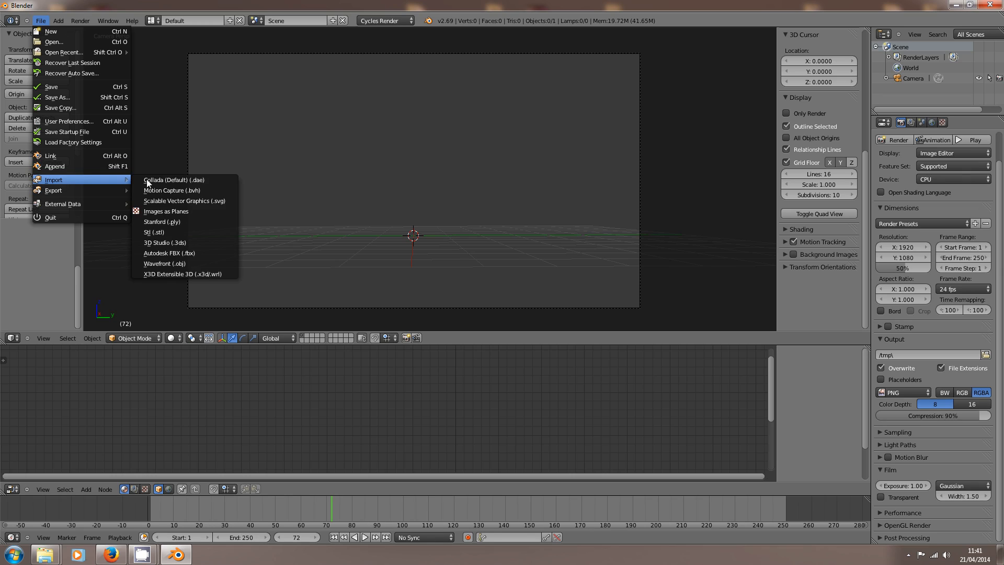
pyautogui.click(159, 212)
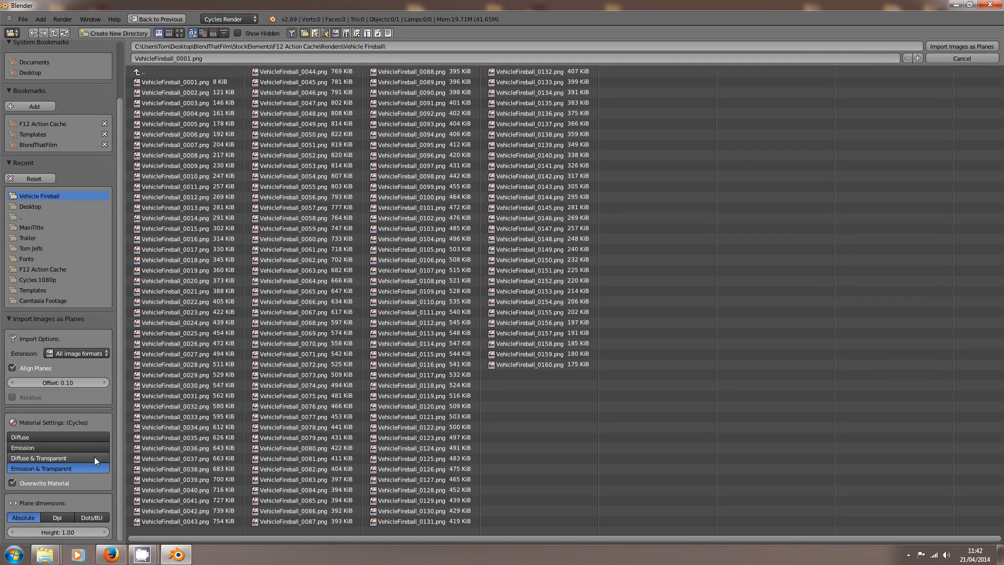
pyautogui.click(178, 83)
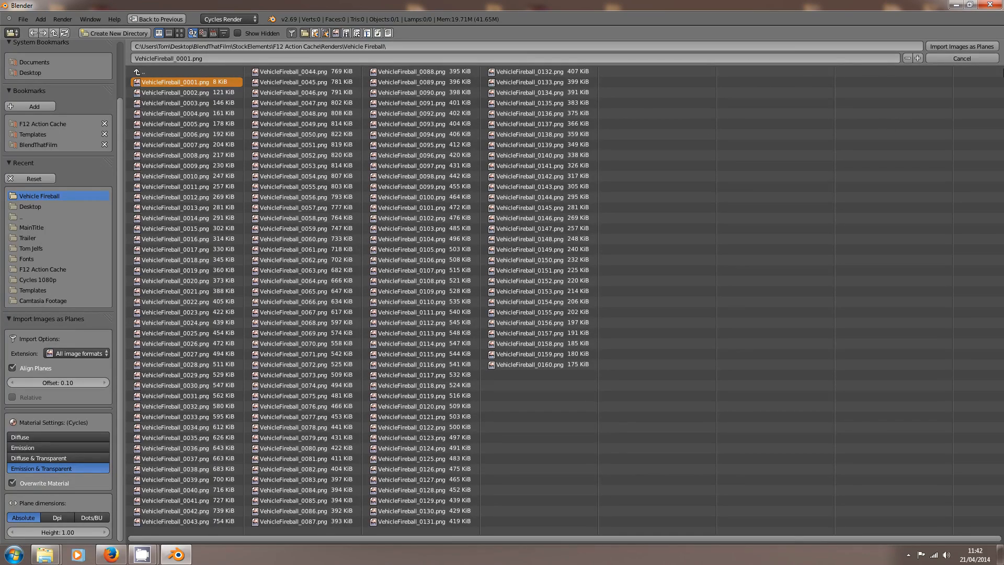
pyautogui.click(949, 46)
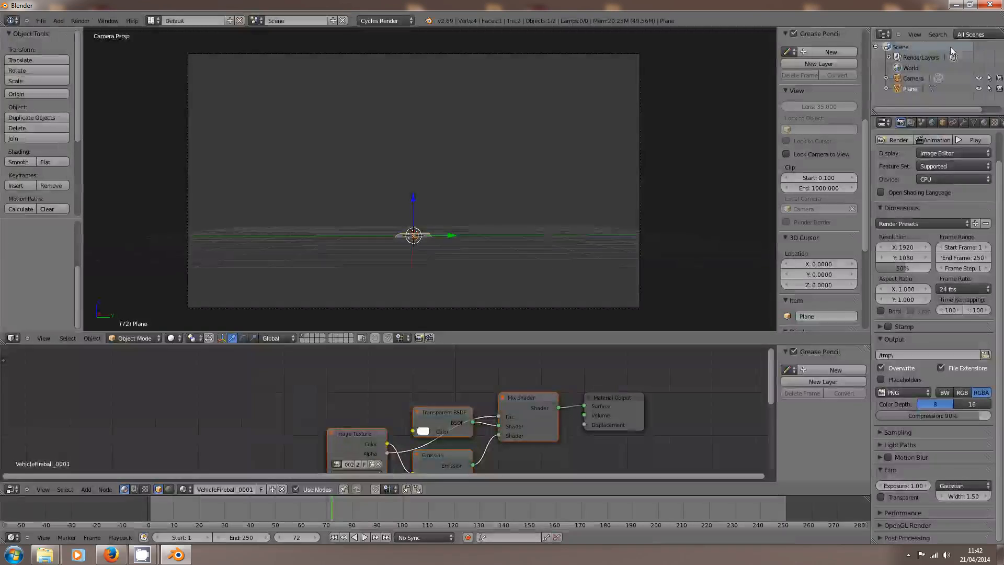
# Stand the imported plane upright facing the camera by rotating it 90° about X and 90° about Z
pyautogui.moveTo(408, 245); pyautogui.dragTo(371, 262, button='middle')
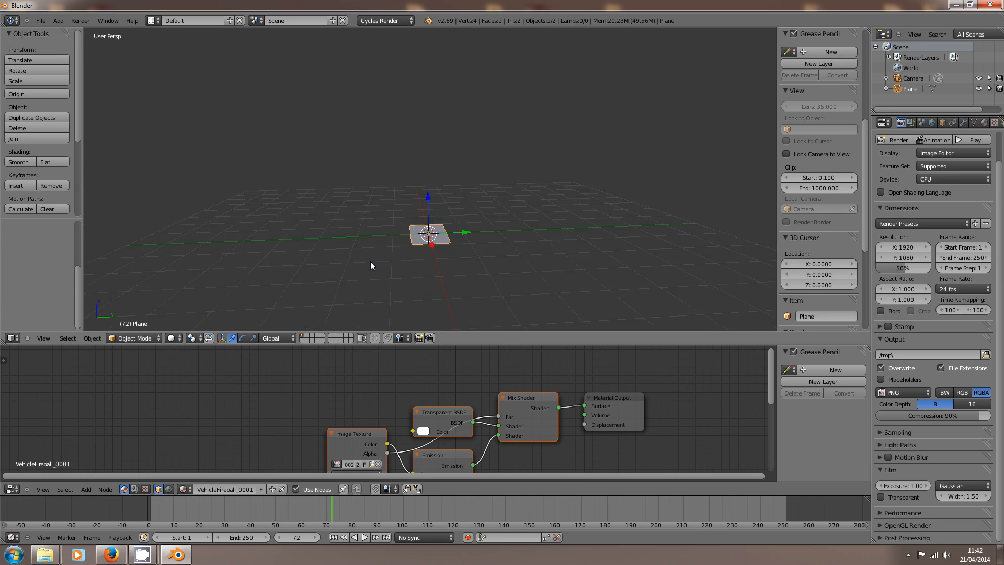
pyautogui.press('KP_0')
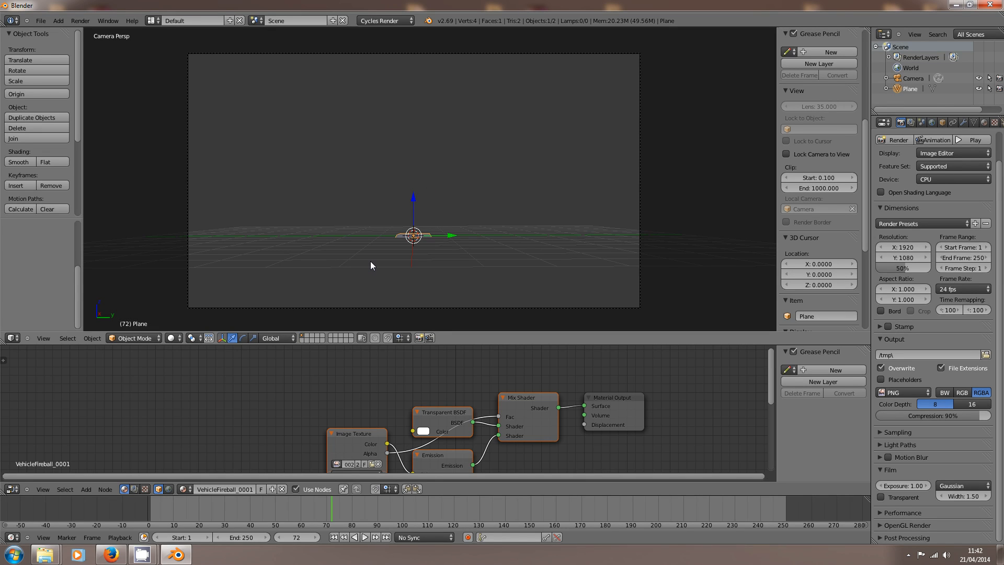
pyautogui.press('r')
pyautogui.write('x90')
pyautogui.press('Return')
pyautogui.write('rz90')
pyautogui.press('Return')
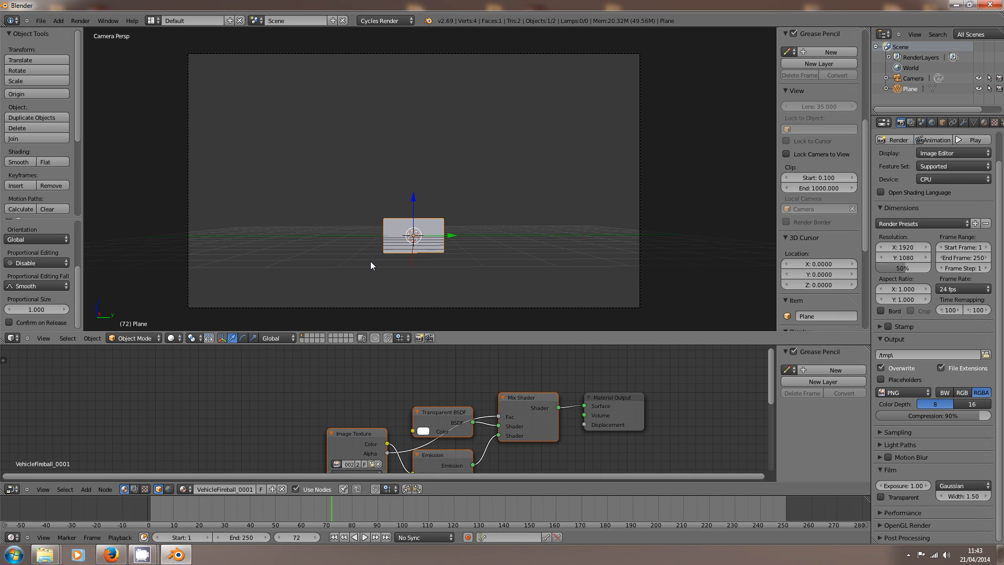
# Scale the plane up to about four times its size and raise it within the camera frame
pyautogui.scroll(2, 418, 290)
pyautogui.scroll(-2, 428, 272)
pyautogui.press('s')
pyautogui.click(629, 193)
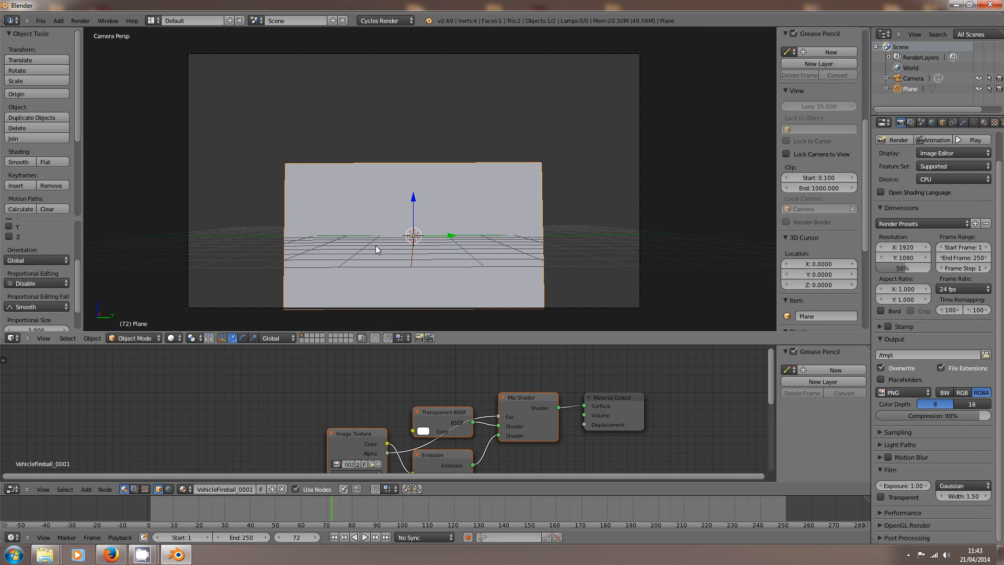
pyautogui.press('g')
pyautogui.click(380, 202)
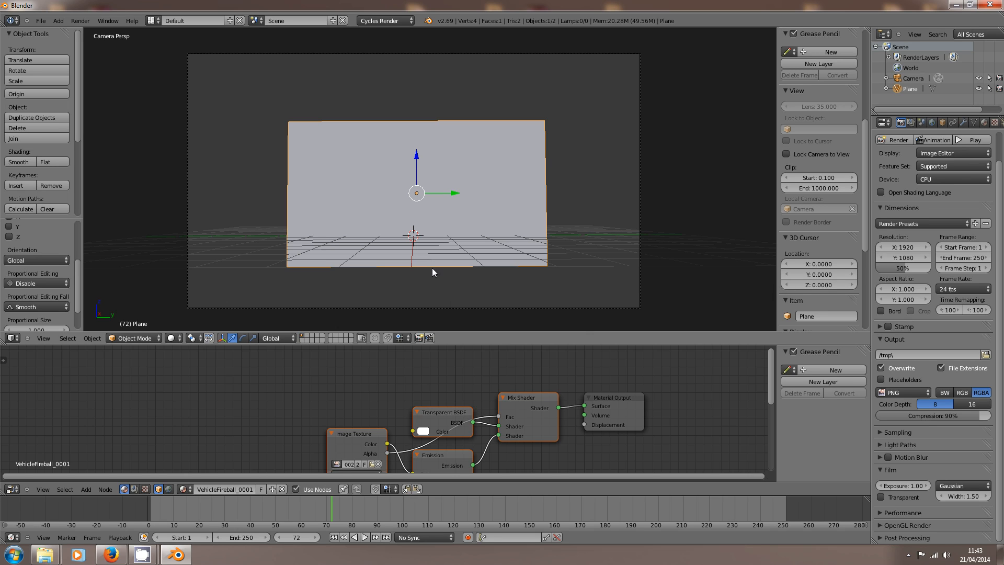
# Enlarge the node editor and move the Image Texture node up, clear of the Light Path node
pyautogui.moveTo(373, 409); pyautogui.dragTo(330, 359, button='middle')
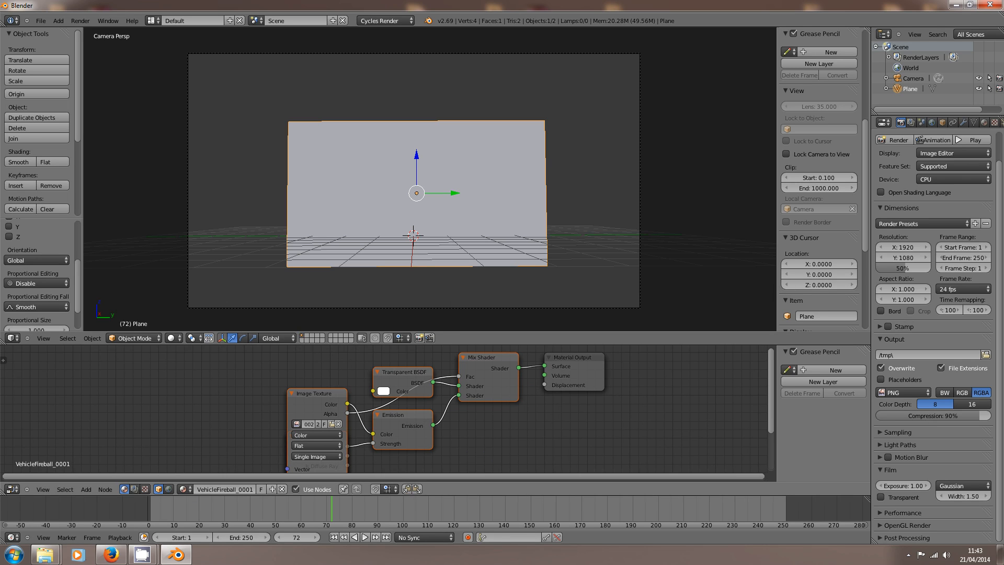
pyautogui.moveTo(442, 344); pyautogui.dragTo(413, 273)
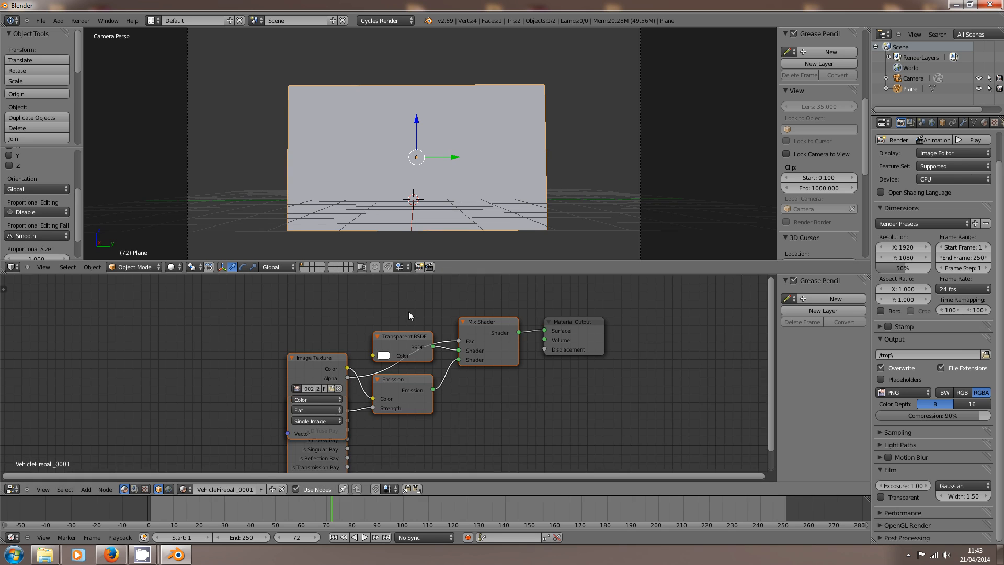
pyautogui.moveTo(296, 426); pyautogui.dragTo(319, 380, button='middle')
pyautogui.moveTo(335, 321); pyautogui.dragTo(317, 260)
pyautogui.moveTo(381, 378); pyautogui.dragTo(327, 412, button='middle')
pyautogui.scroll(1, 285, 398)
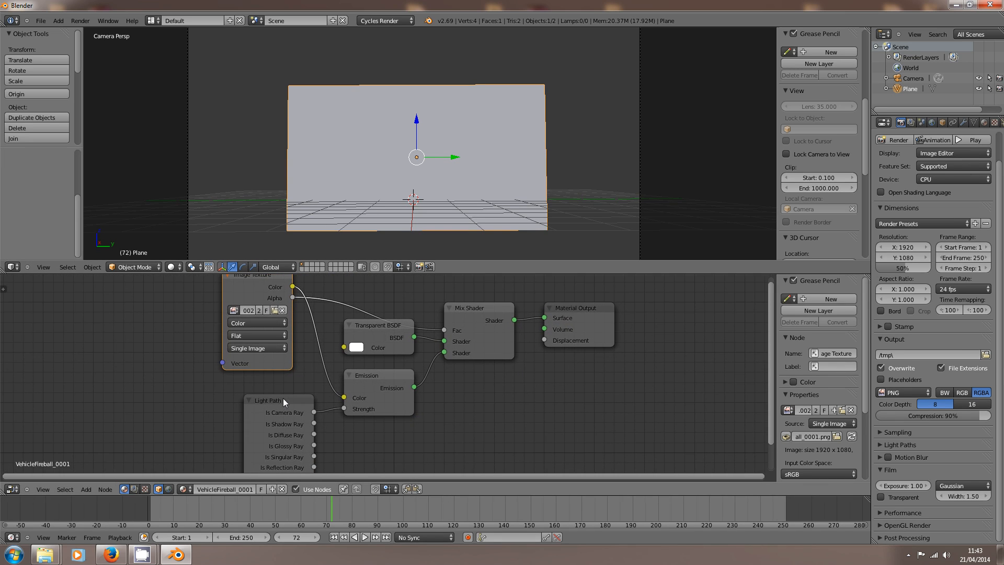
pyautogui.moveTo(260, 319); pyautogui.dragTo(335, 346, button='middle')
pyautogui.moveTo(360, 424); pyautogui.dragTo(356, 400, button='middle')
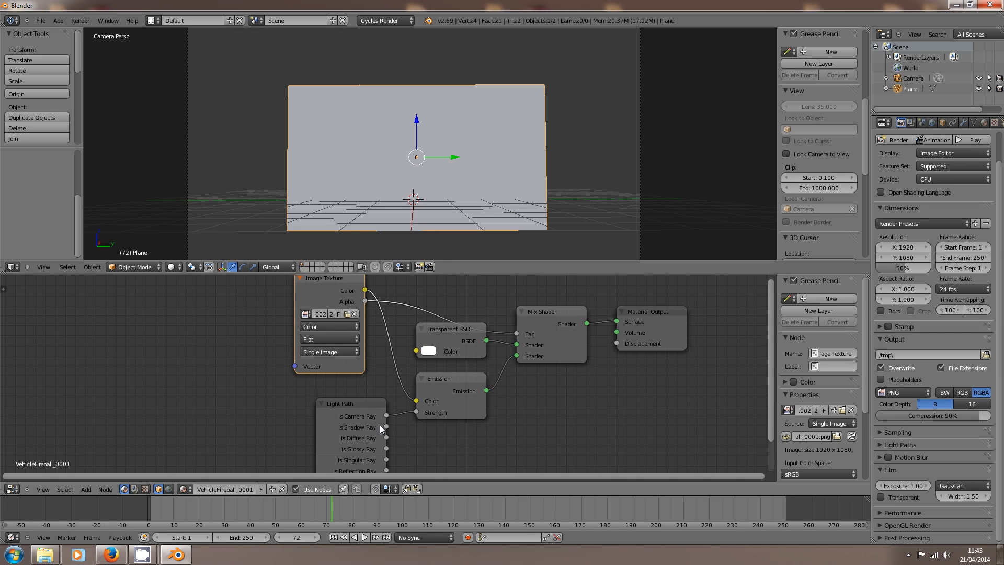
pyautogui.moveTo(271, 369); pyautogui.dragTo(225, 403, button='middle')
pyautogui.scroll(3, 252, 386)
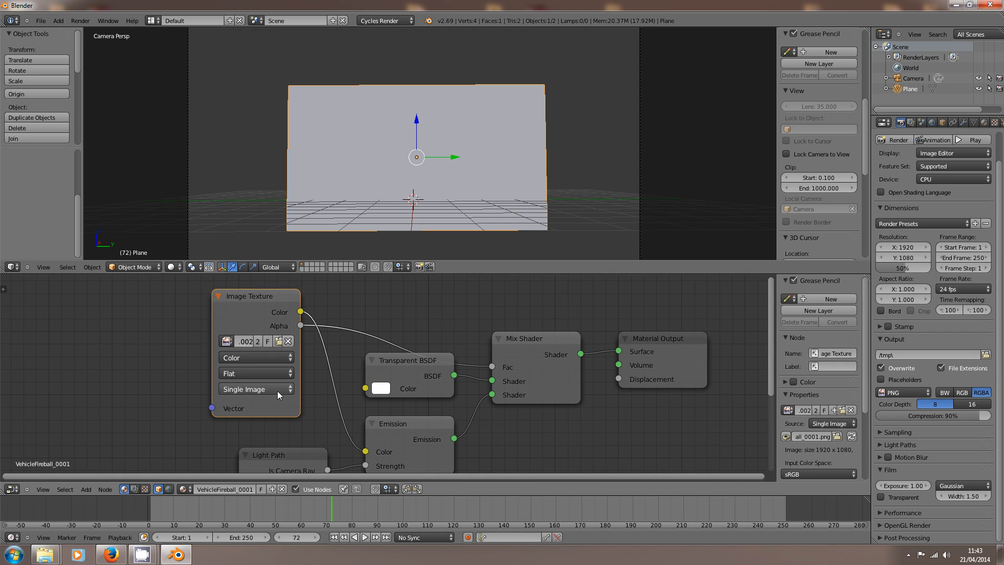
pyautogui.moveTo(241, 298)
pyautogui.mouseDown()
pyautogui.moveTo(265, 286)
pyautogui.moveTo(231, 283)
pyautogui.moveTo(239, 286)
pyautogui.mouseUp()
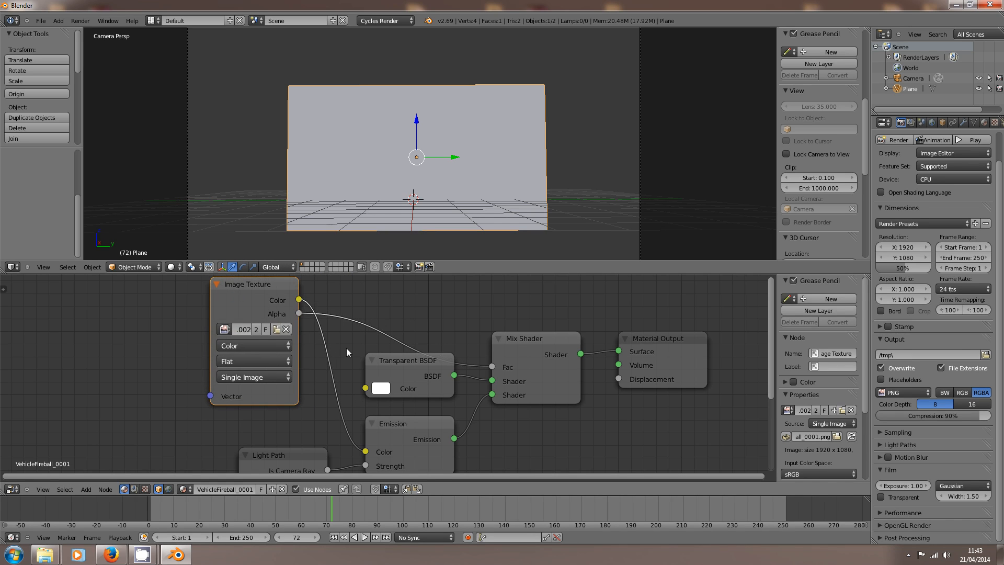
pyautogui.moveTo(362, 362); pyautogui.dragTo(353, 427, button='middle')
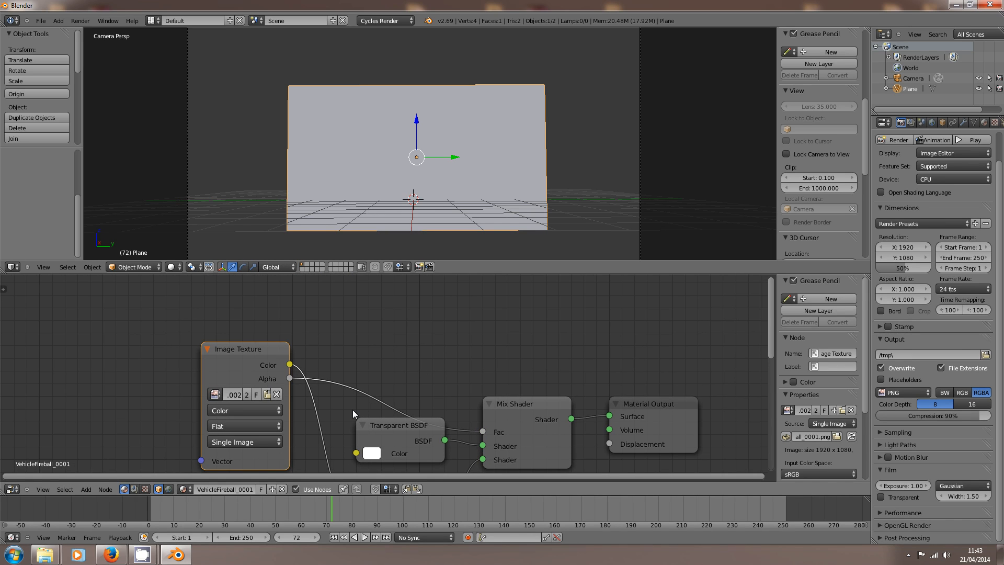
pyautogui.moveTo(324, 404); pyautogui.dragTo(272, 343, button='middle')
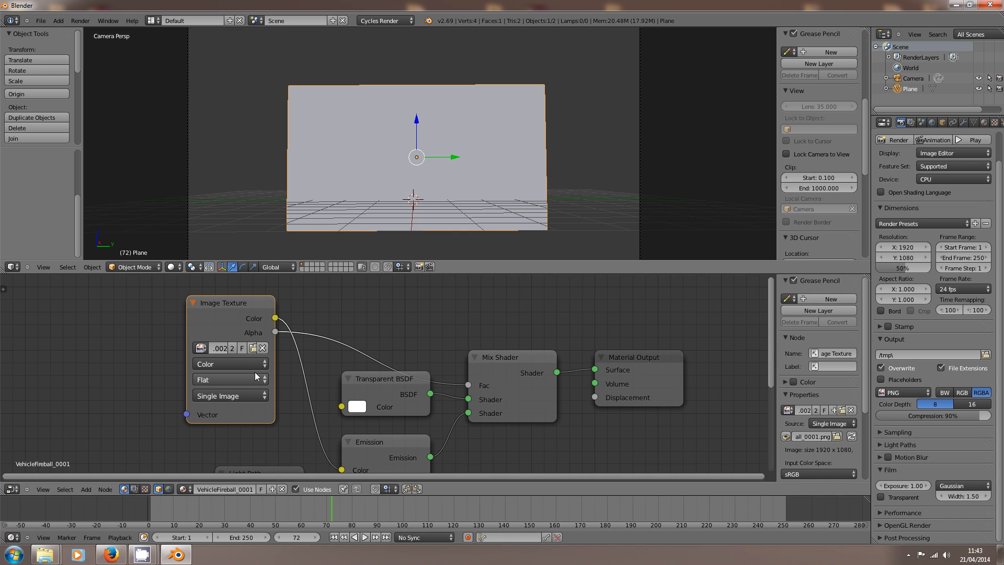
# Set the Image Texture node's source to Image Sequence with 1000 frames and enable Auto Refresh
pyautogui.click(264, 396)
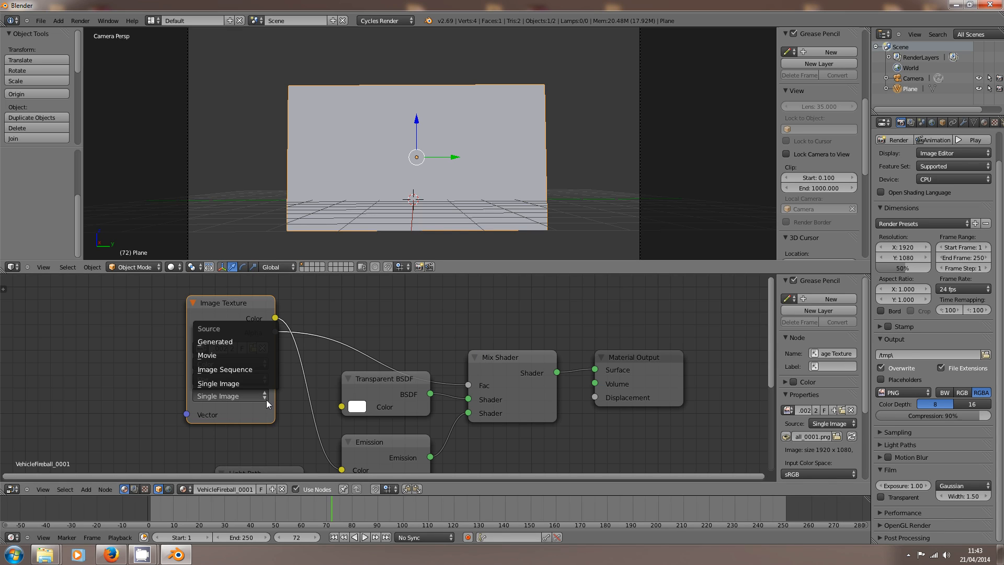
pyautogui.click(234, 369)
pyautogui.moveTo(245, 423); pyautogui.dragTo(268, 345, button='middle')
pyautogui.click(253, 349)
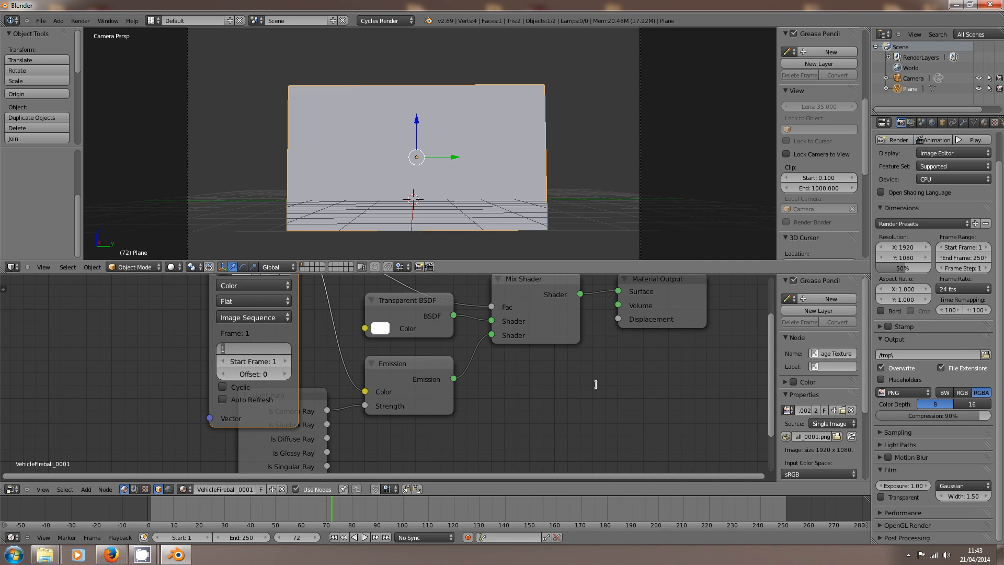
pyautogui.write('1000')
pyautogui.press('Return')
pyautogui.scroll(-3, 339, 358)
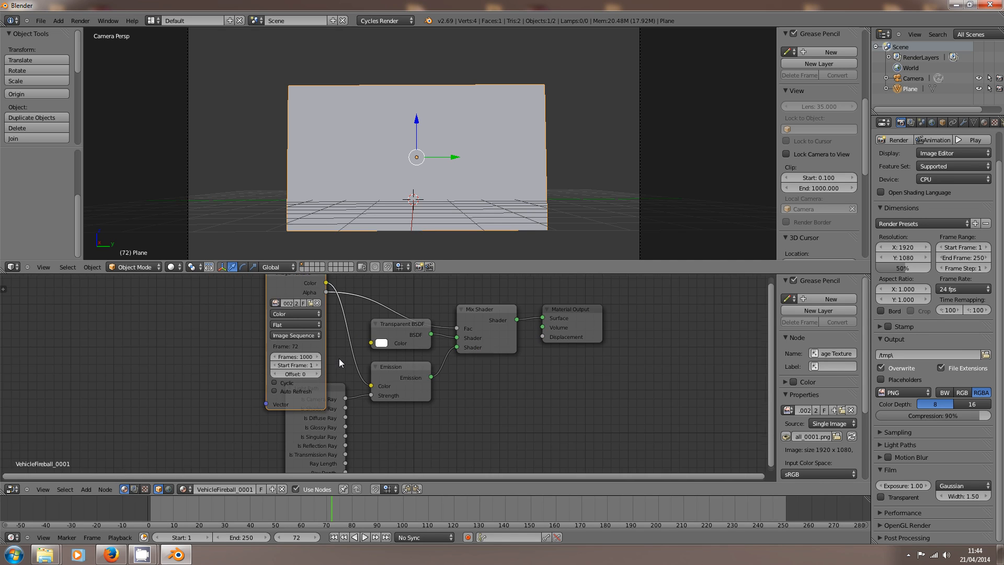
pyautogui.moveTo(255, 364); pyautogui.dragTo(268, 310)
pyautogui.click(252, 405)
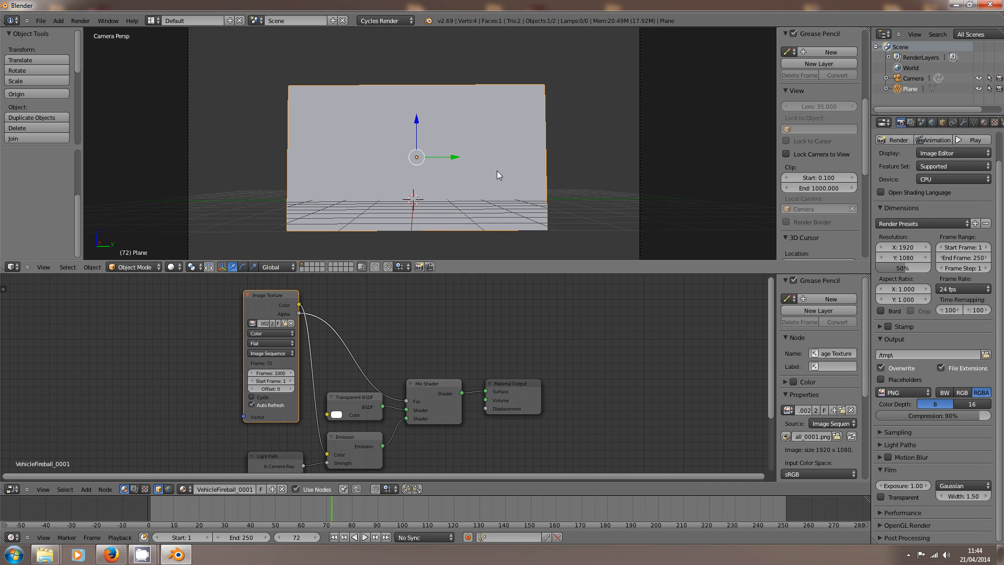
# Switch the 3D view to rendered shading and scrub through the fireball sequence from frame 88, finishing on frame 54
pyautogui.hotkey('shift', 'z')
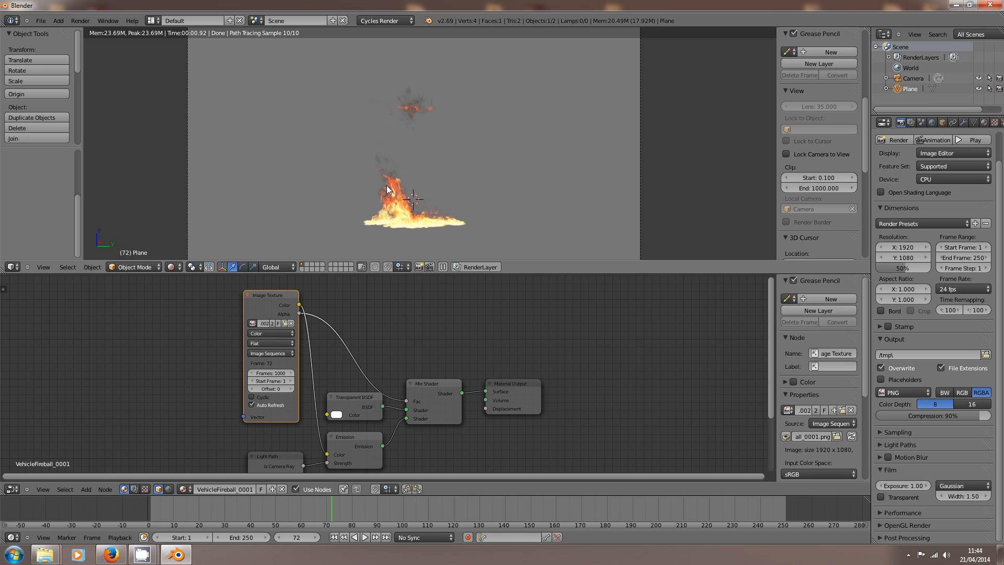
pyautogui.click(371, 506)
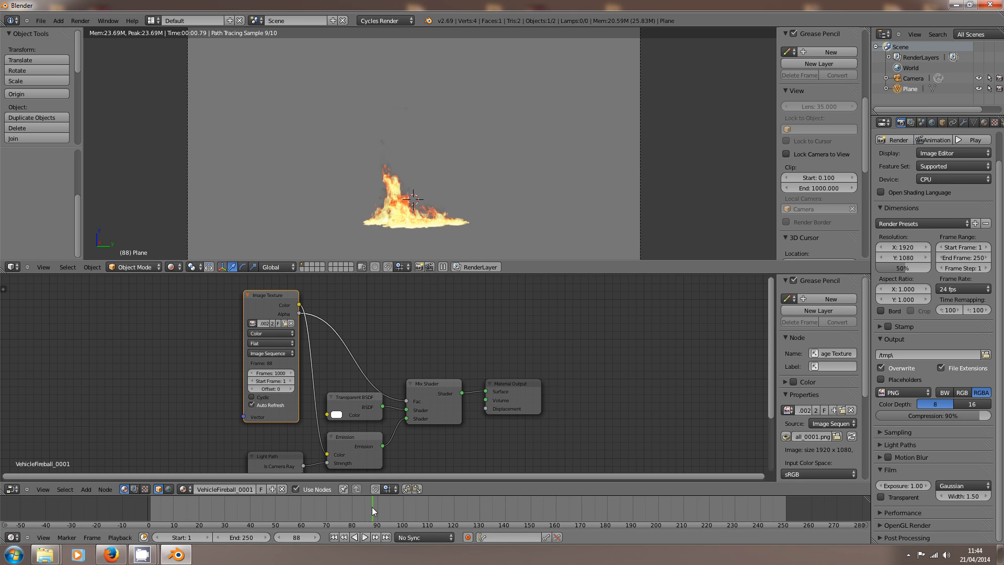
pyautogui.press('Right')
pyautogui.press('Right')
pyautogui.press('Right')
pyautogui.press('Right')
pyautogui.press('Right')
pyautogui.press('Right')
pyautogui.press('Right')
pyautogui.press('Right')
pyautogui.press('Right')
pyautogui.press('Right')
pyautogui.press('Right')
pyautogui.press('Right')
pyautogui.press('Right')
pyautogui.press('Right')
pyautogui.press('Right')
pyautogui.press('Right')
pyautogui.press('Right')
pyautogui.press('Right')
pyautogui.press('Right')
pyautogui.press('Right')
pyautogui.press('Right')
pyautogui.press('Right')
pyautogui.press('Right')
pyautogui.press('Right')
pyautogui.press('Right')
pyautogui.press('Right')
pyautogui.press('Right')
pyautogui.press('Right')
pyautogui.press('Right')
pyautogui.press('Right')
pyautogui.press('Right')
pyautogui.press('Right')
pyautogui.press('Right')
pyautogui.press('Right')
pyautogui.press('Right')
pyautogui.press('Right')
pyautogui.press('Right')
pyautogui.press('Right')
pyautogui.press('Right')
pyautogui.press('Right')
pyautogui.press('Right')
pyautogui.press('Right')
pyautogui.press('Right')
pyautogui.press('Right')
pyautogui.press('Right')
pyautogui.press('Right')
pyautogui.press('Right')
pyautogui.press('Right')
pyautogui.press('Right')
pyautogui.press('Right')
pyautogui.press('Right')
pyautogui.press('Right')
pyautogui.press('Right')
pyautogui.moveTo(371, 507)
pyautogui.mouseDown()
pyautogui.moveTo(196, 514)
pyautogui.moveTo(281, 504)
pyautogui.mouseUp()
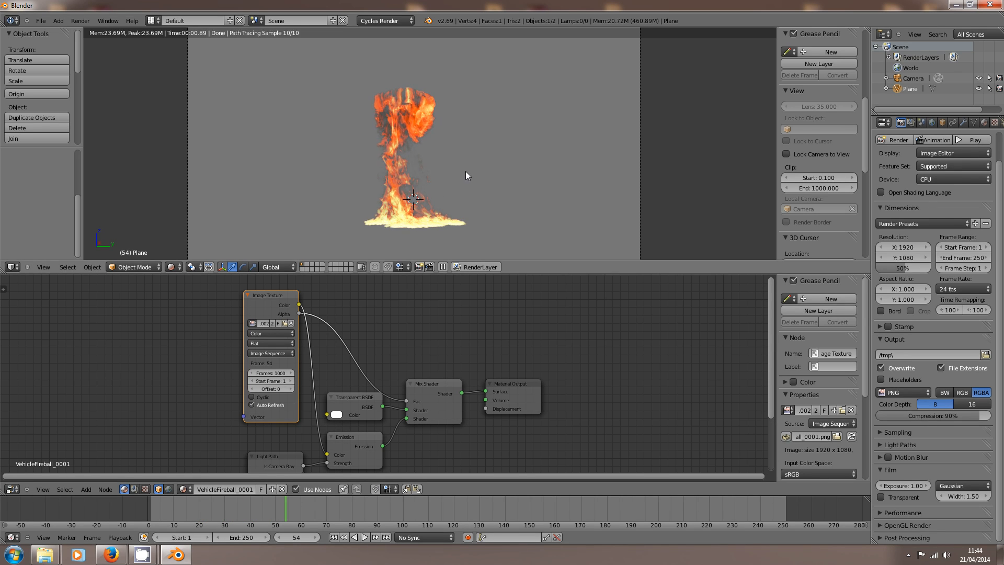
# Enlarge the fireball plane and move it to the right side of the camera frame, with its base along the frame's lower edge
pyautogui.press('s')
pyautogui.click(503, 171)
pyautogui.press('g')
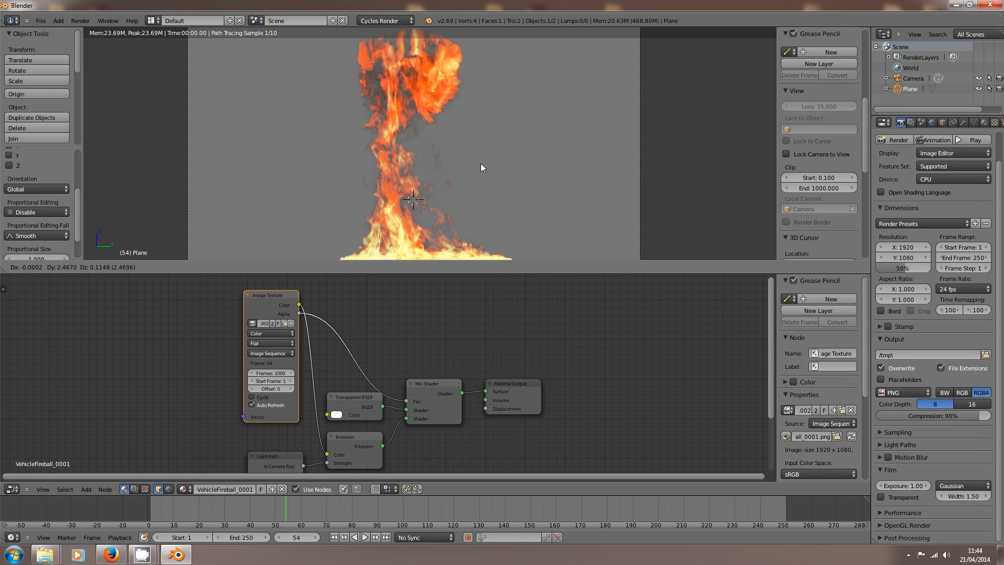
pyautogui.click(514, 156)
pyautogui.press('Home')
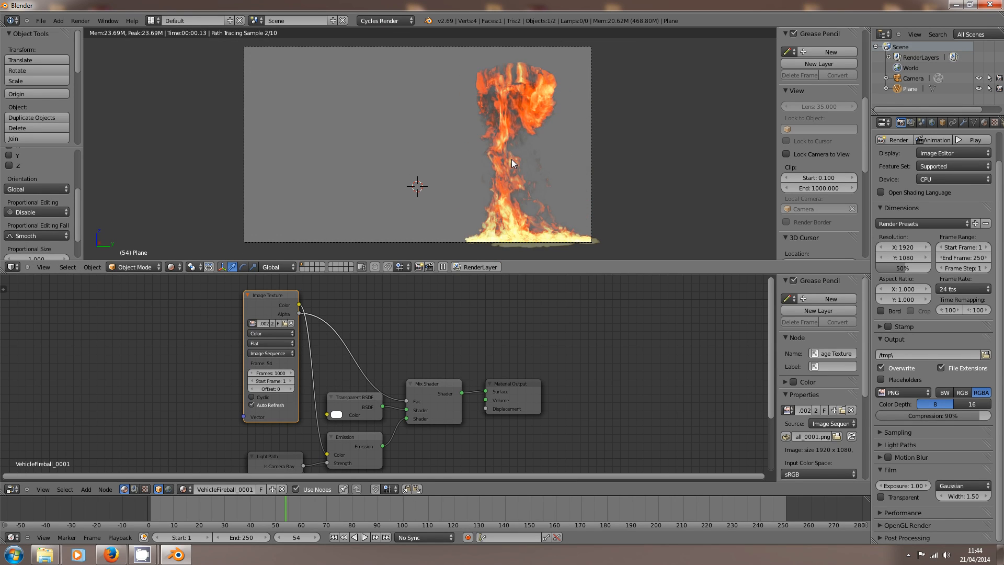
# Render frame 54 to inspect the fireball against the grey background, and close the render result
pyautogui.press('F12')
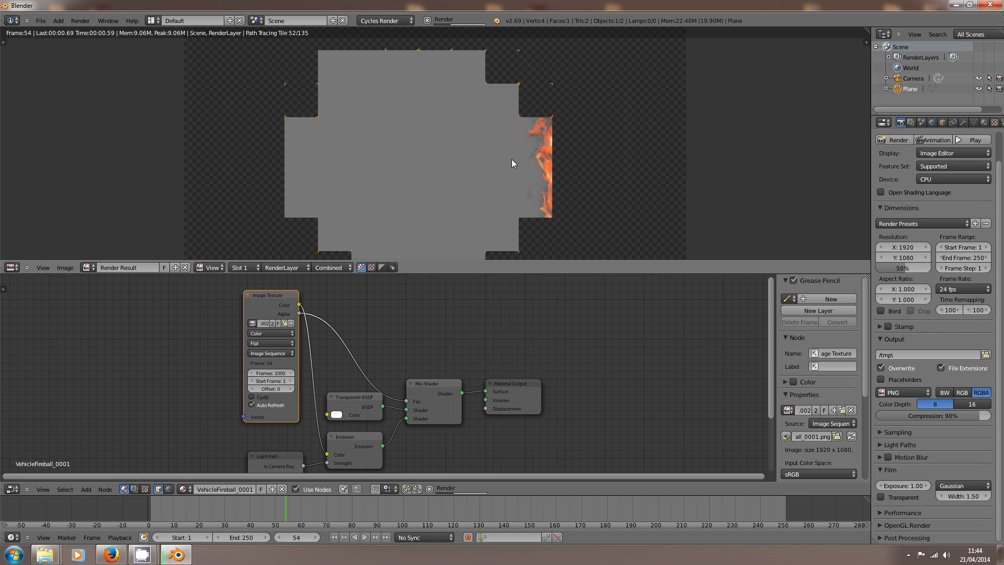
pyautogui.scroll(-2, 563, 159)
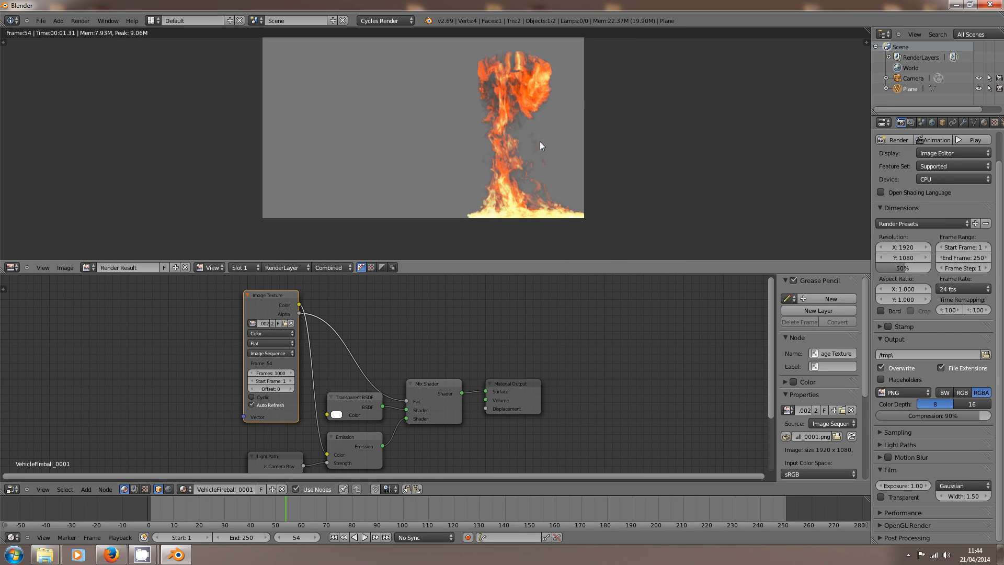
pyautogui.scroll(1, 553, 125)
pyautogui.press('Escape')
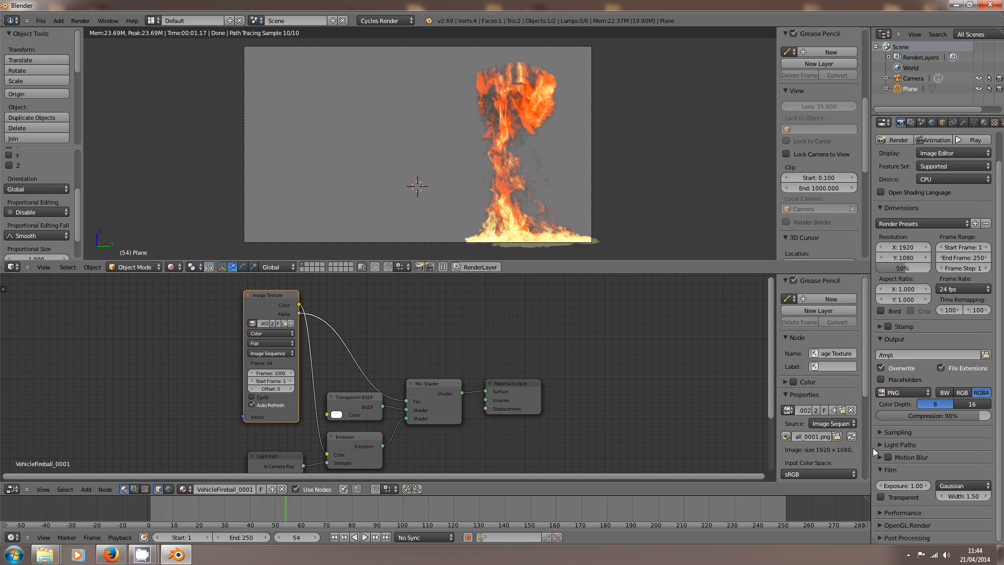
# Enable the Transparent film option, re-render frame 54 to check the fireball over alpha, and close the render result
pyautogui.click(881, 497)
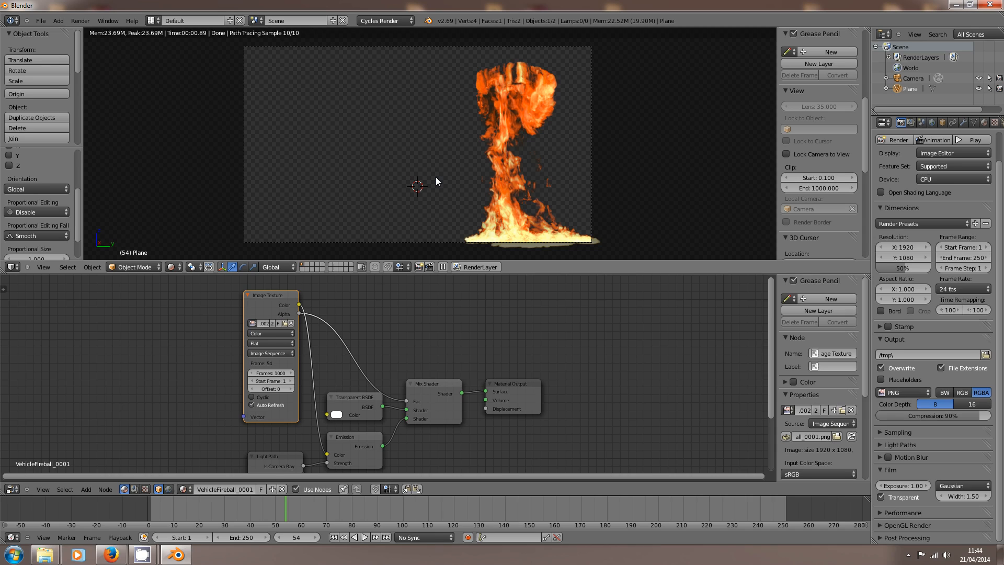
pyautogui.press('F12')
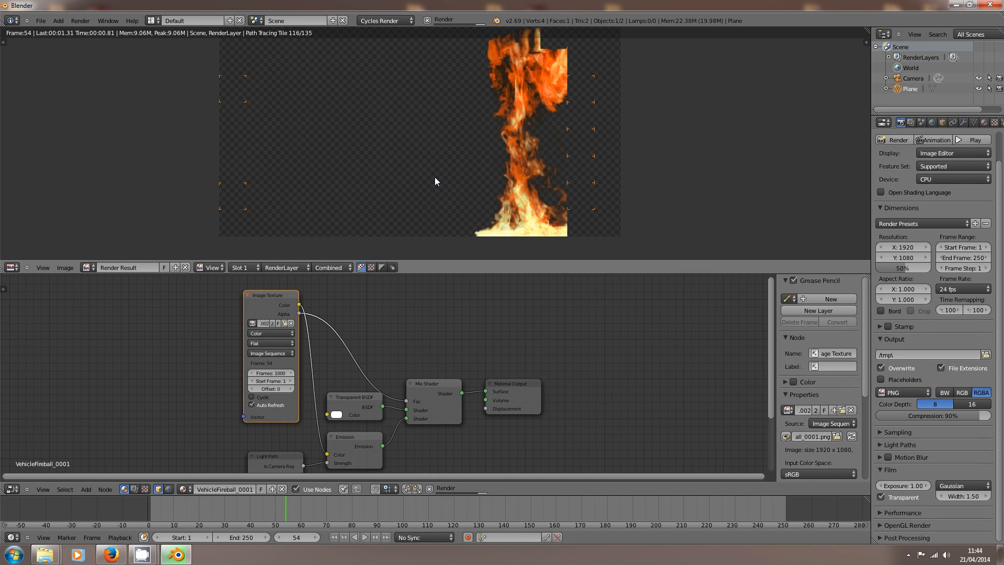
pyautogui.scroll(-1, 434, 176)
pyautogui.moveTo(437, 177); pyautogui.dragTo(413, 198, button='middle')
pyautogui.scroll(1, 416, 191)
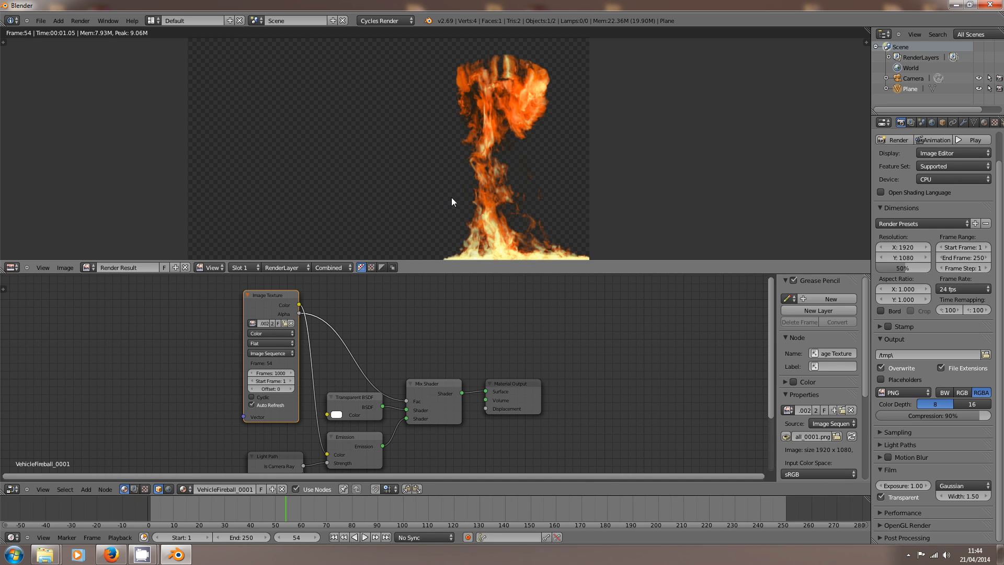
pyautogui.press('Escape')
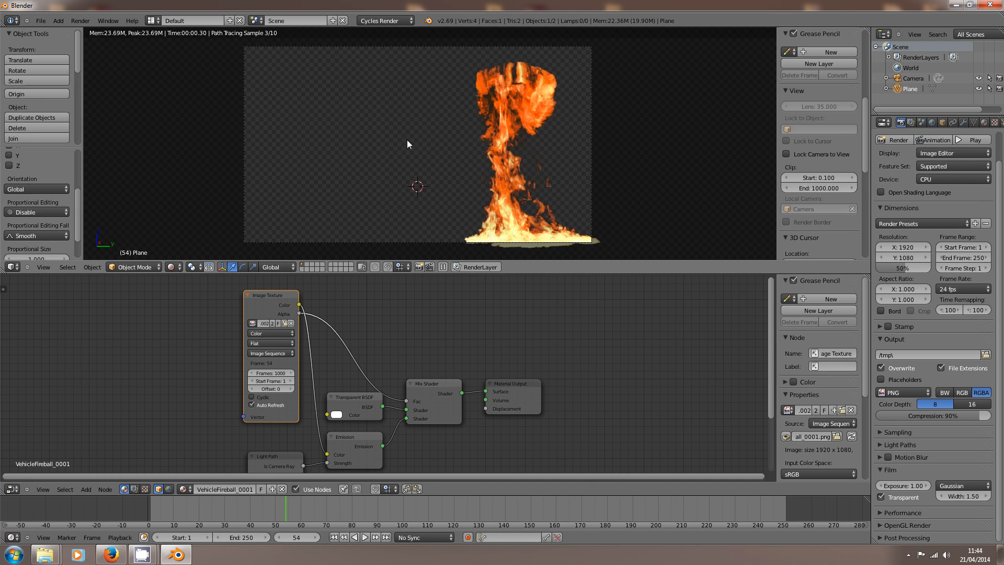
pyautogui.scroll(-2, 439, 166)
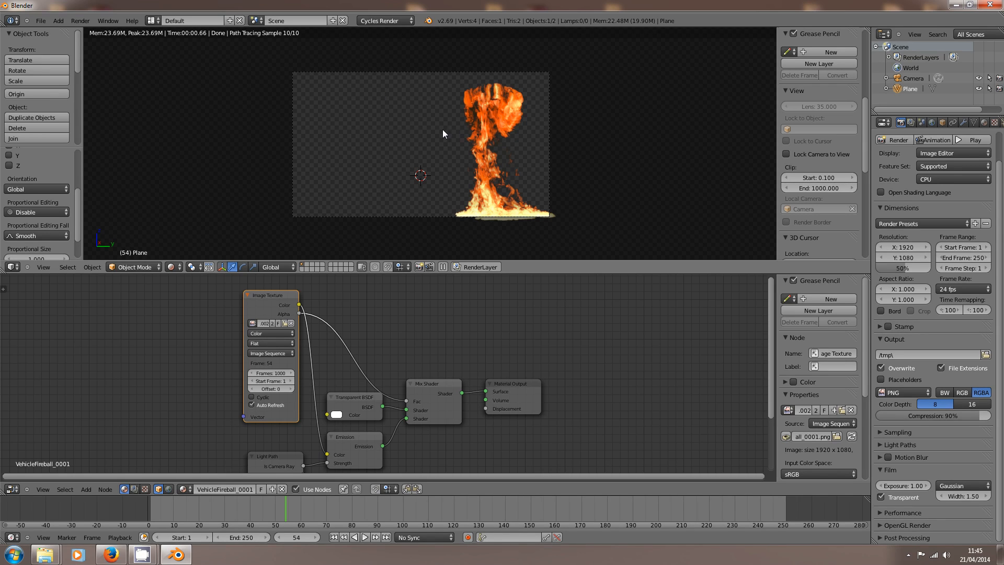
pyautogui.moveTo(434, 156); pyautogui.dragTo(398, 166, button='middle')
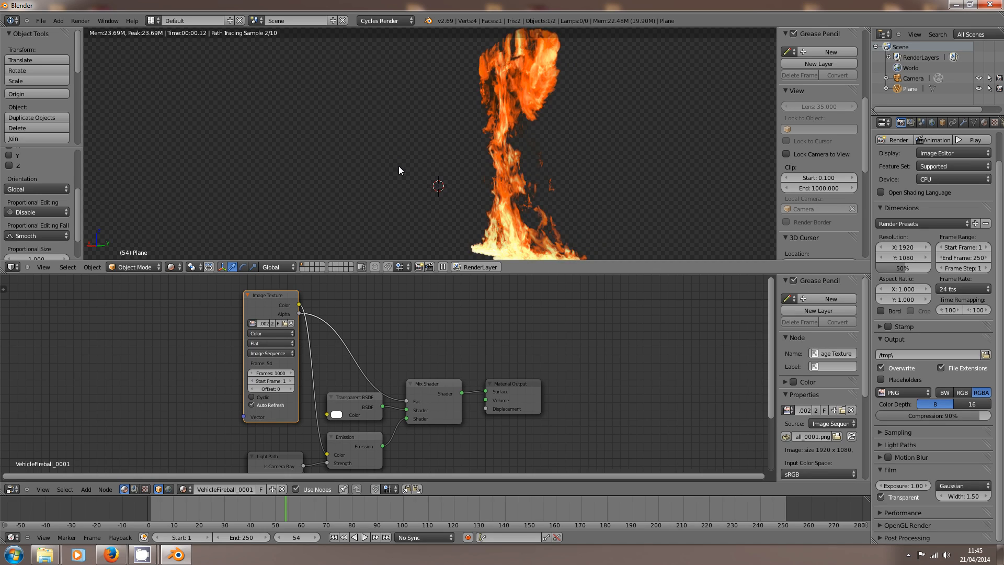
pyautogui.press('KP_0')
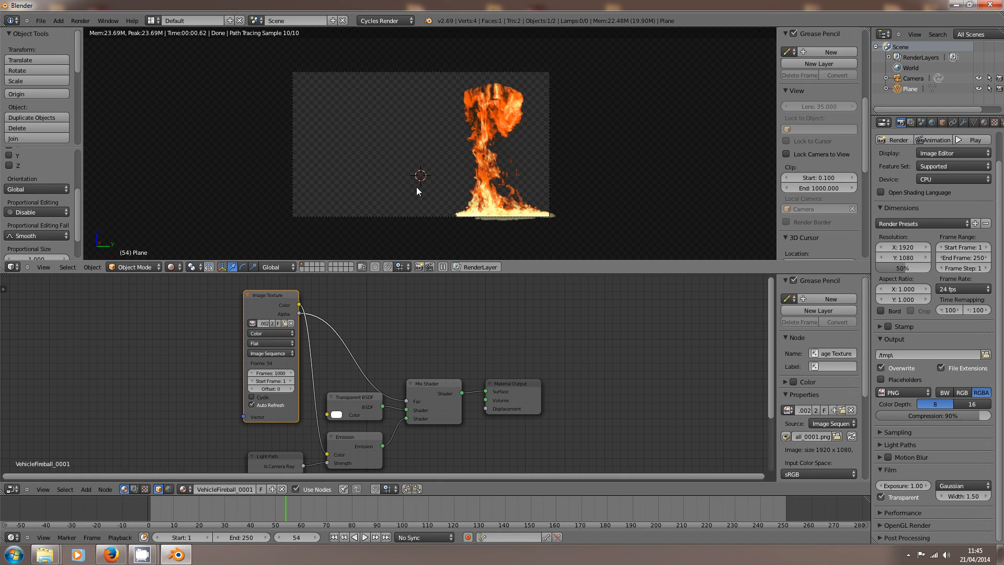
pyautogui.keyDown('shift'); pyautogui.moveTo(481, 150); pyautogui.dragTo(453, 162, button='middle'); pyautogui.keyUp('shift')
pyautogui.scroll(1, 471, 170)
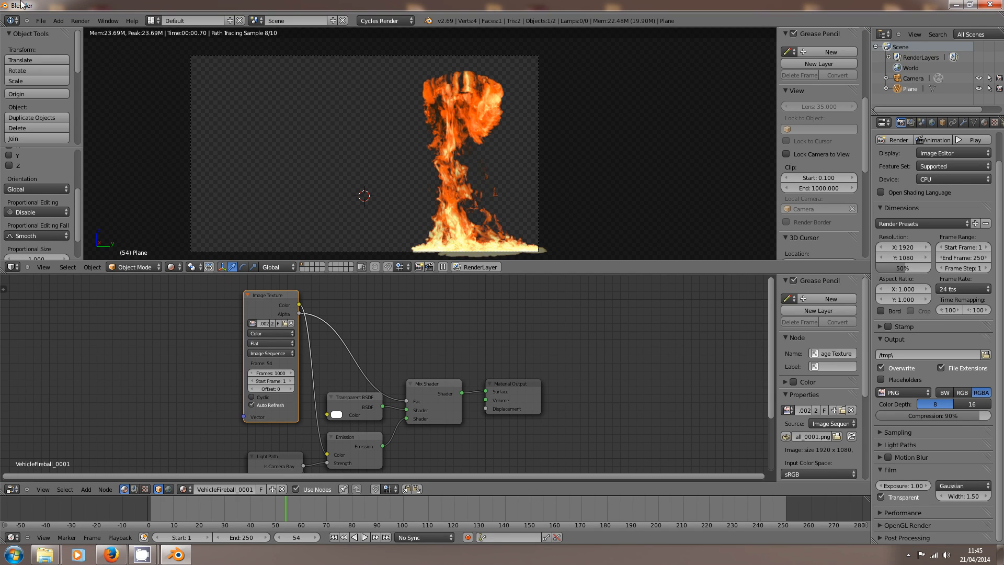
pyautogui.click(40, 21)
pyautogui.click(40, 22)
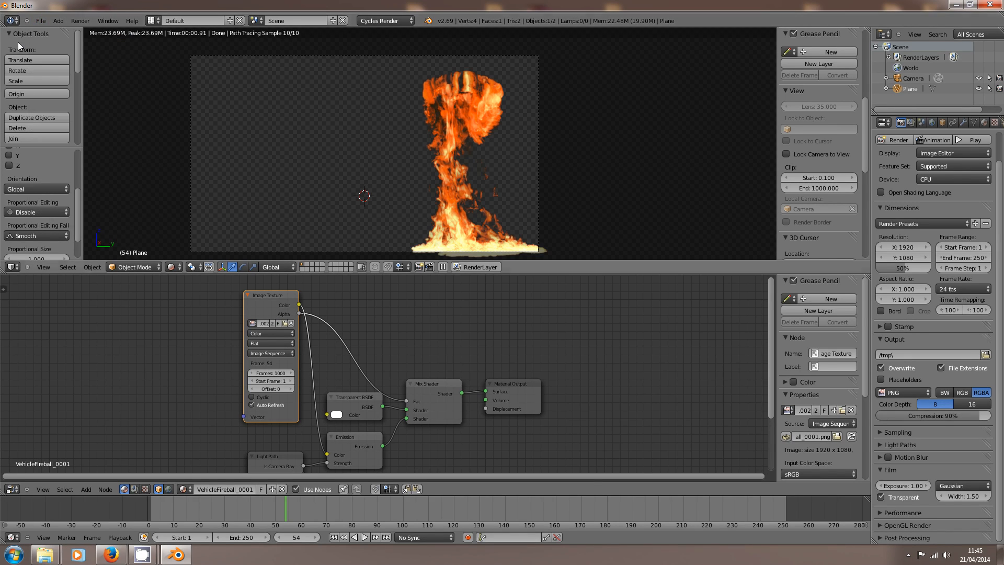
pyautogui.click(41, 22)
pyautogui.click(39, 23)
# Switch the 3D view from rendered to solid shading, with the whole camera frame and plane in view
pyautogui.moveTo(53, 54)
pyautogui.hotkey('shift', 'z')
pyautogui.moveTo(420, 198)
pyautogui.keyDown('shift'); pyautogui.mouseDown(button='middle')
pyautogui.moveTo(435, 142)
pyautogui.moveTo(429, 185)
pyautogui.mouseUp(button='middle'); pyautogui.keyUp('shift')
pyautogui.scroll(-2, 435, 141)
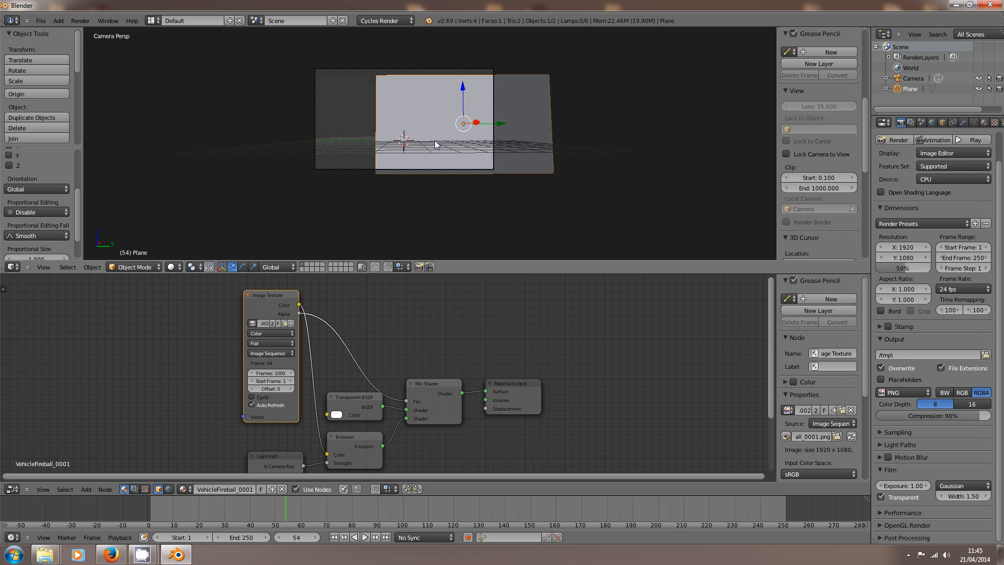
# Start appending from a library and browse to the Sparks folder inside F12 Action Cache
pyautogui.click(41, 21)
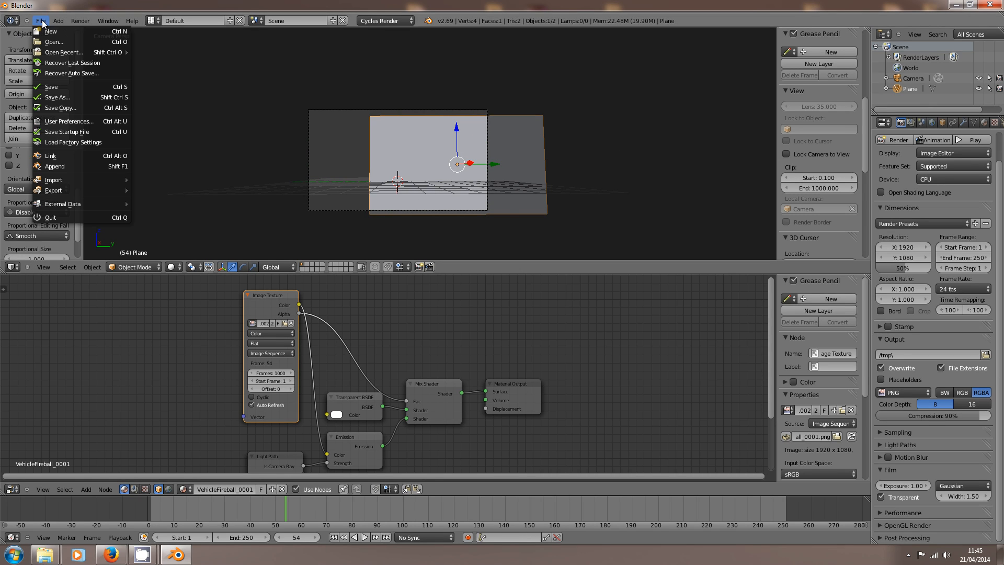
pyautogui.moveTo(97, 179)
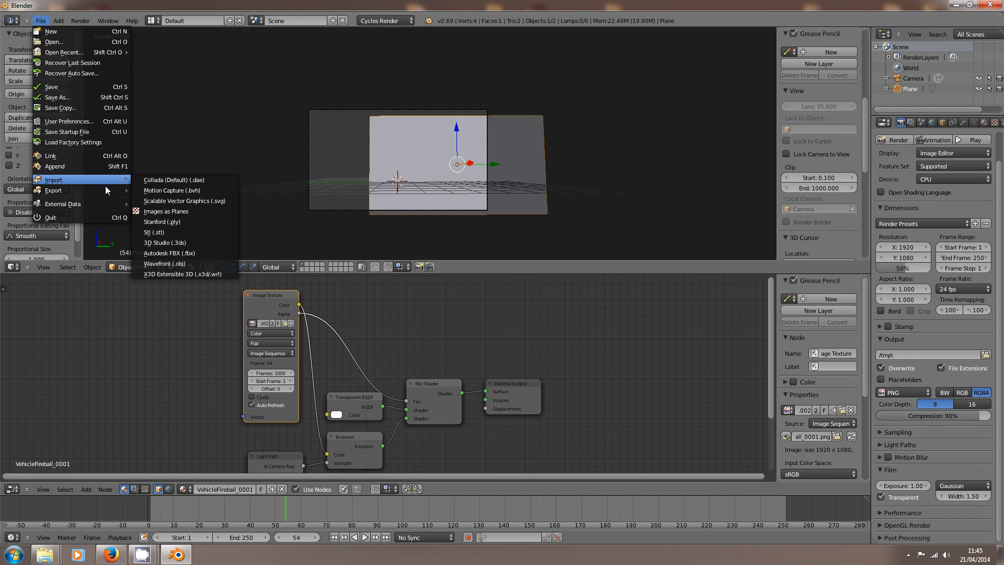
pyautogui.click(62, 166)
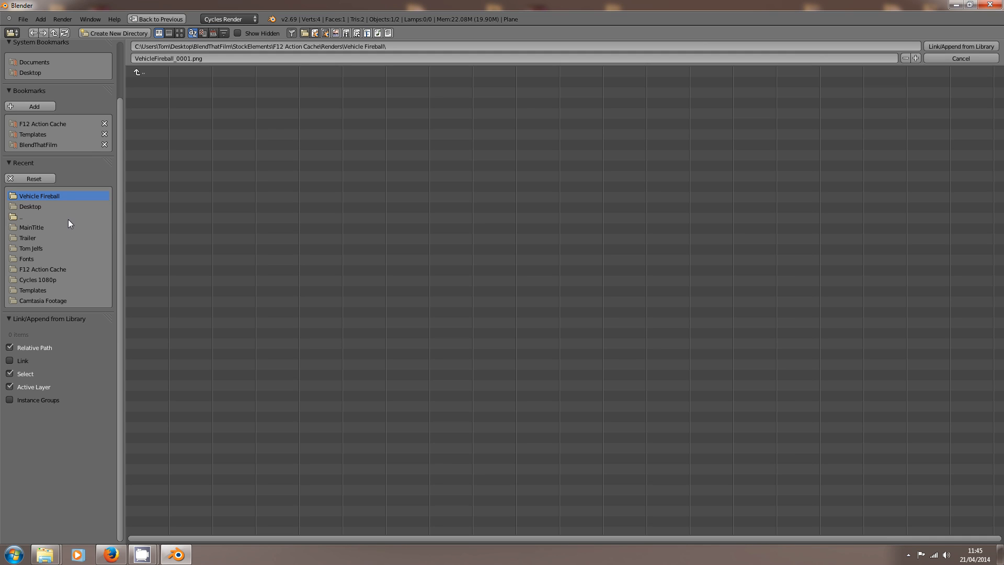
pyautogui.click(48, 268)
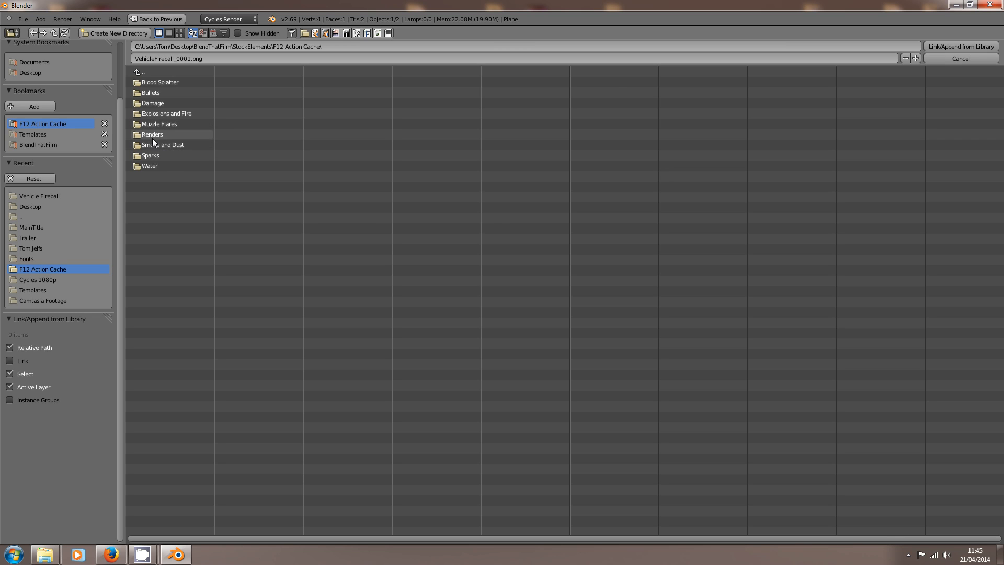
pyautogui.click(147, 155)
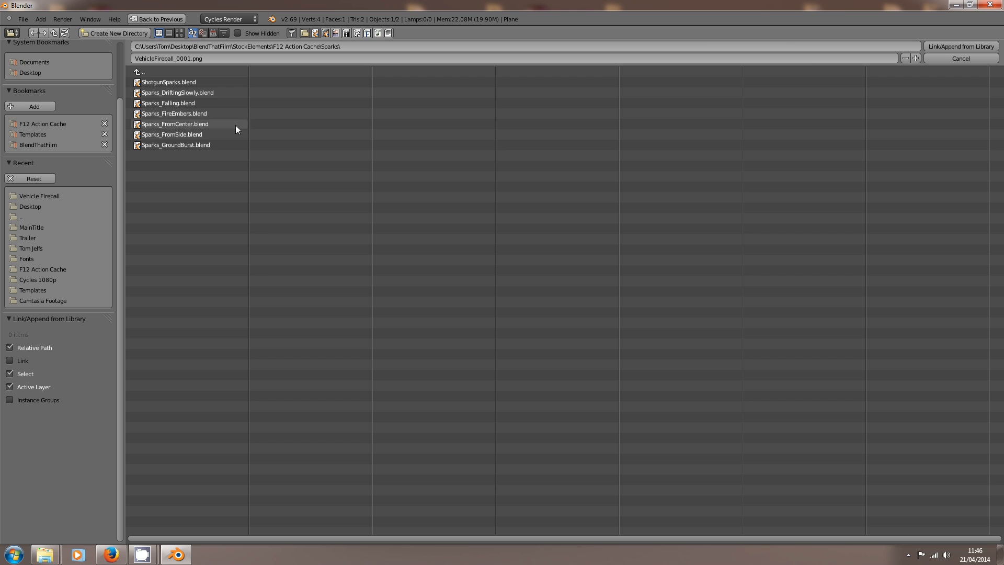
# Append the SparksFromCenter scene from Sparks_FromCenter.blend
pyautogui.click(170, 134)
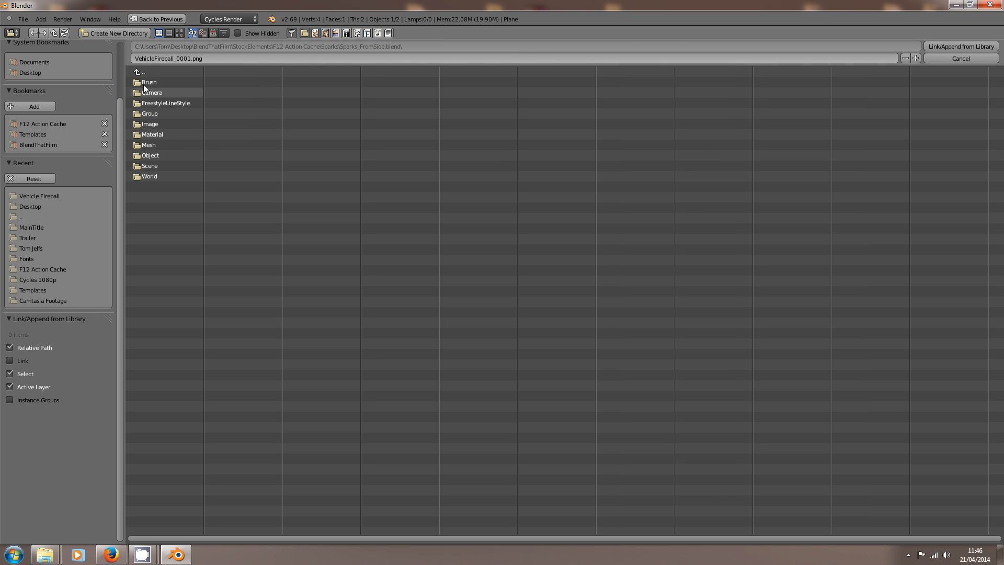
pyautogui.click(139, 71)
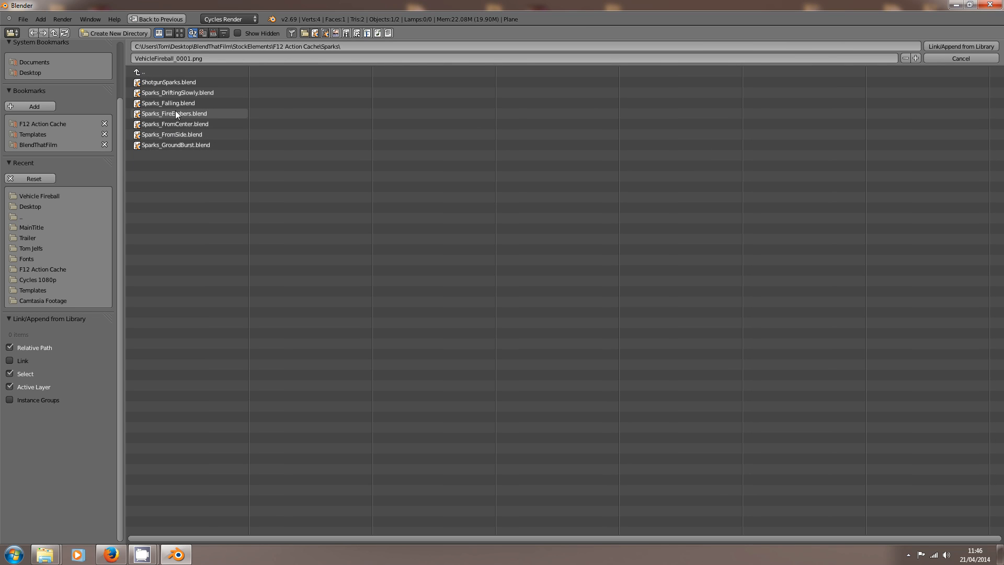
pyautogui.click(178, 123)
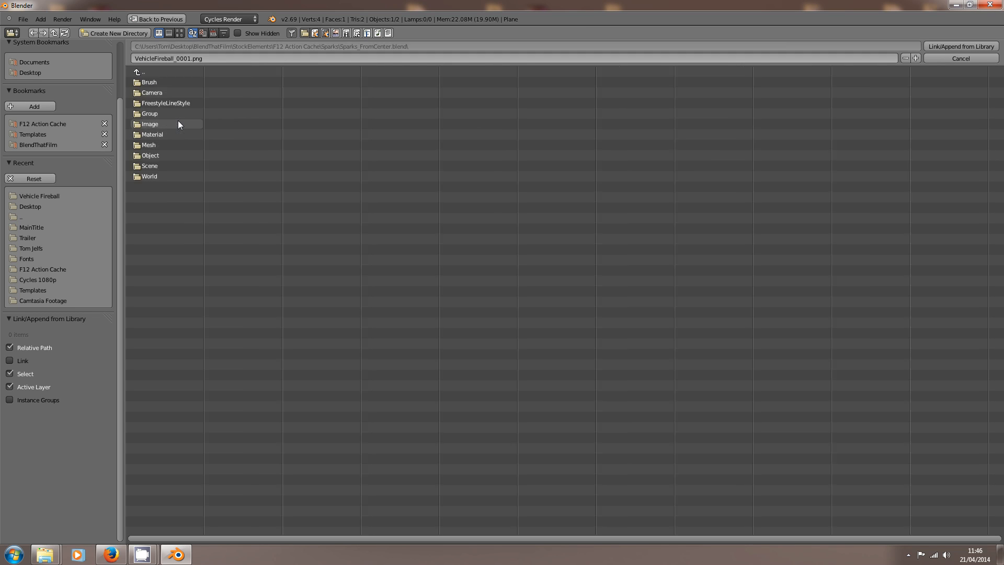
pyautogui.click(138, 167)
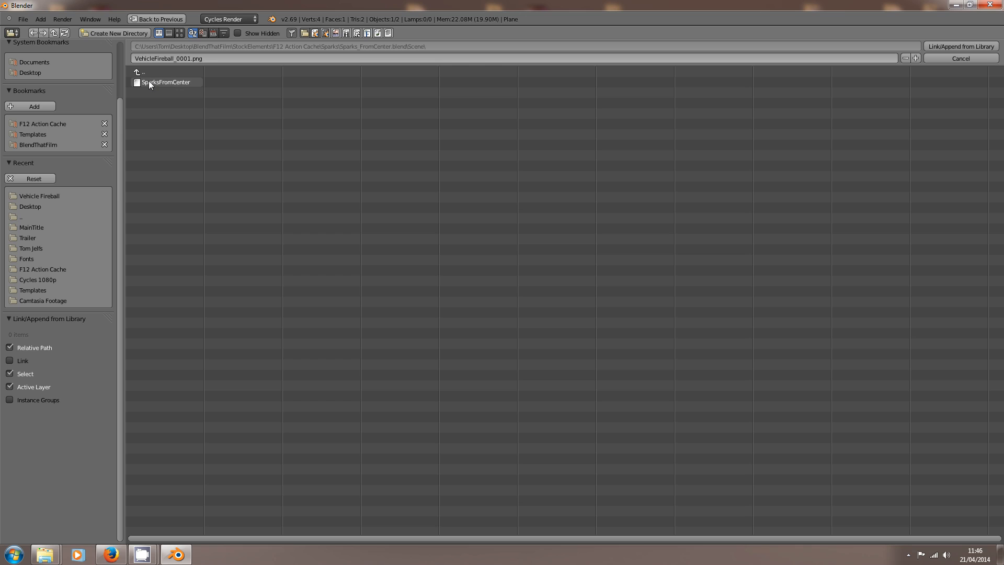
pyautogui.click(179, 82)
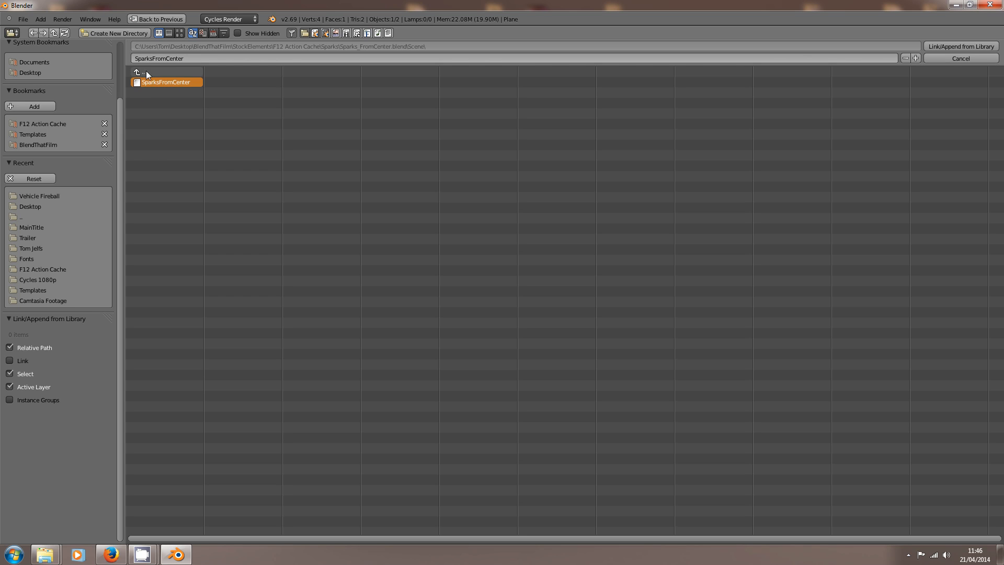
pyautogui.click(967, 46)
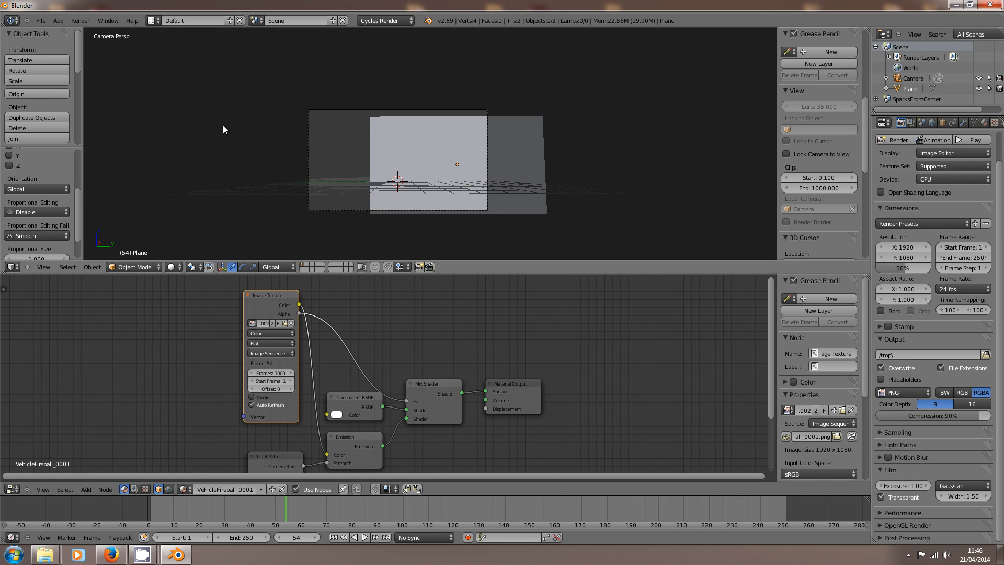
# Make the appended SparksFromCenter scene the active scene
pyautogui.click(256, 21)
pyautogui.press('Down')
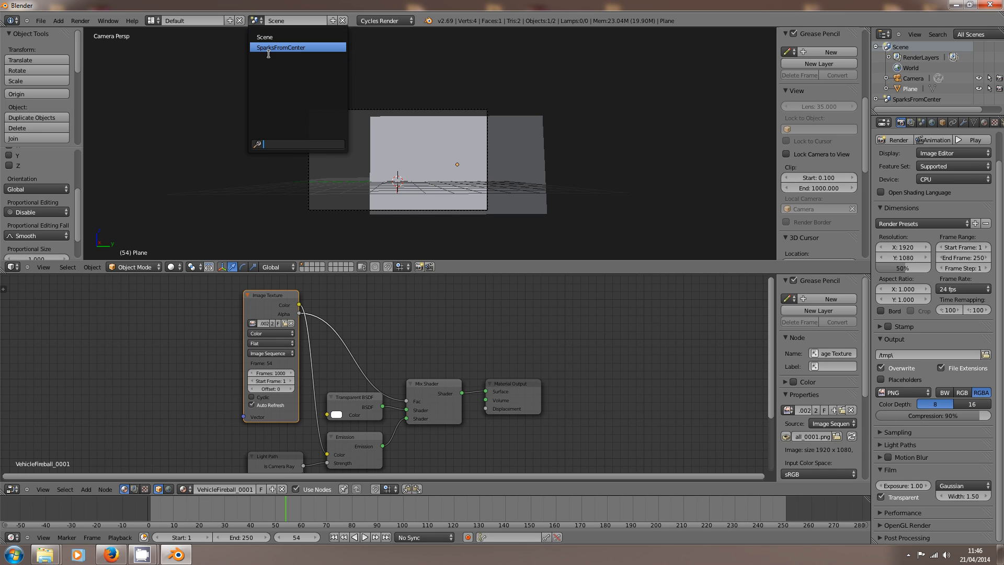
pyautogui.click(282, 47)
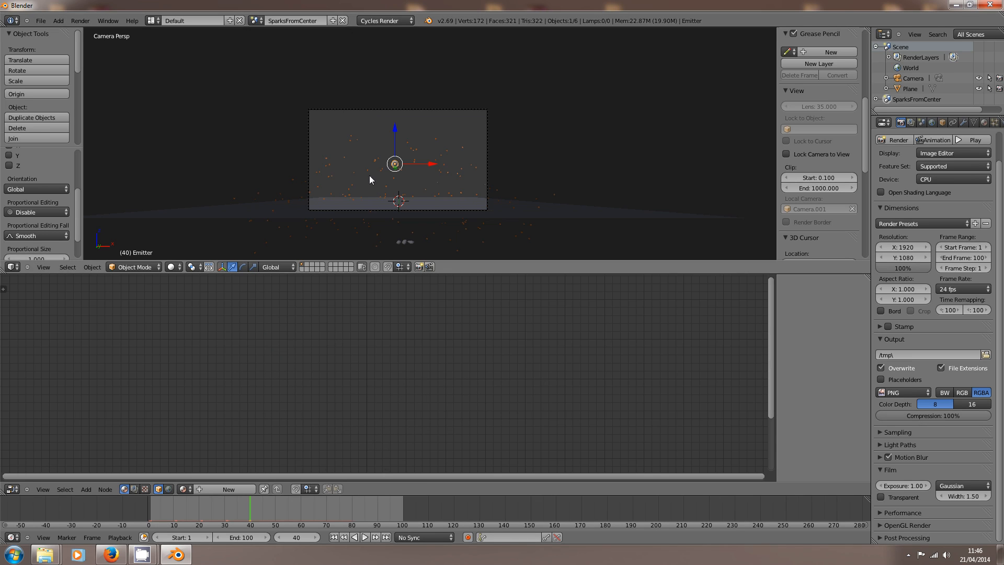
# Play back the sparks animation through the camera, stop it on frame 34, and examine the particles up close
pyautogui.scroll(-3, 385, 170)
pyautogui.hotkey('alt', 'a')
pyautogui.click(163, 510)
pyautogui.click(359, 537)
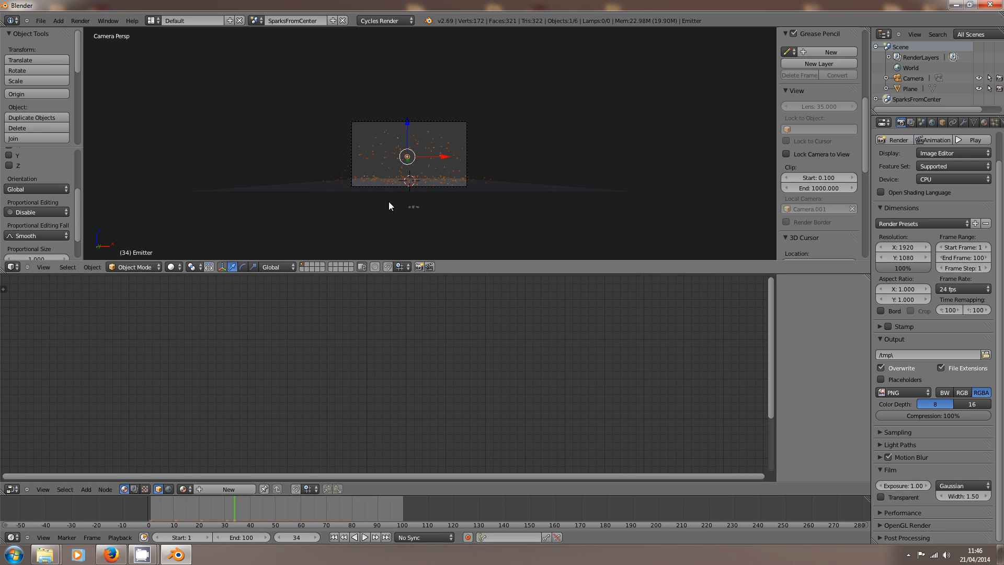
pyautogui.scroll(5, 420, 160)
pyautogui.keyDown('shift'); pyautogui.moveTo(421, 160); pyautogui.dragTo(507, 161, button='middle'); pyautogui.keyUp('shift')
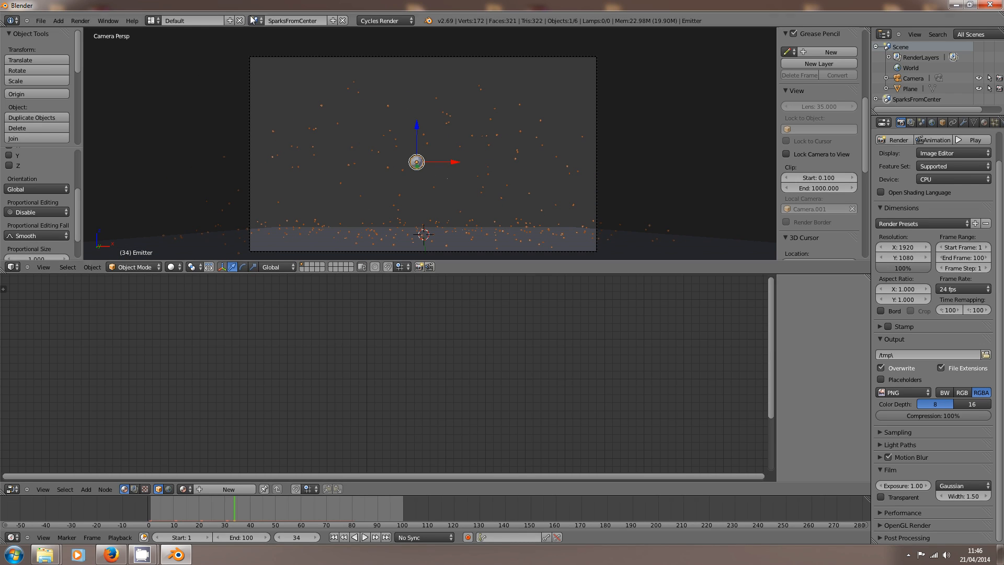
# Close the scene list without switching scenes and make the 3D view taller by shrinking the node editor
pyautogui.click(253, 20)
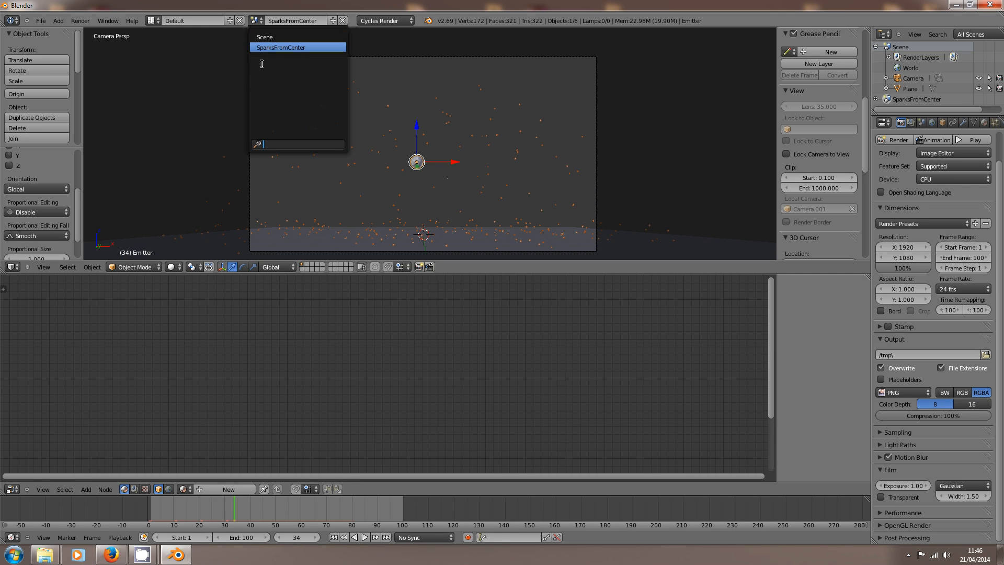
pyautogui.scroll(-4, 399, 156)
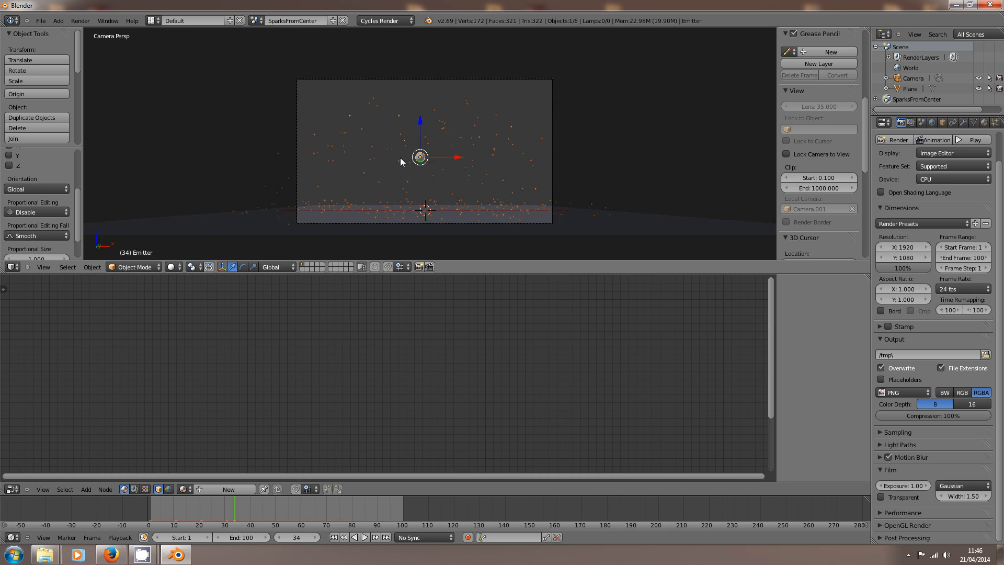
pyautogui.scroll(2, 400, 158)
pyautogui.moveTo(491, 273); pyautogui.dragTo(490, 331)
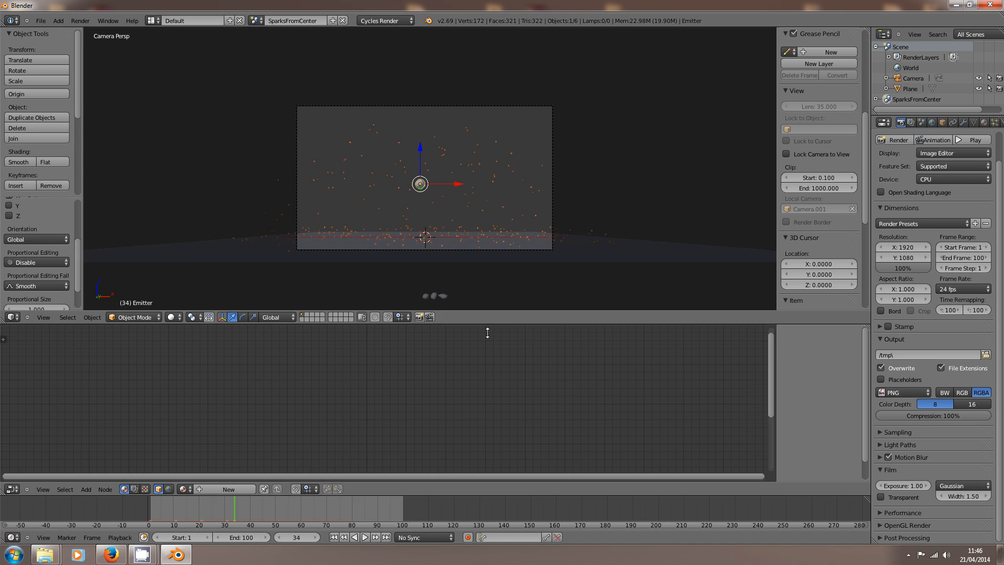
# Leave the camera view for a perspective overview of the sparks setup and select the Ground plane
pyautogui.moveTo(406, 179); pyautogui.dragTo(468, 225, button='middle')
pyautogui.scroll(-4, 500, 232)
pyautogui.scroll(3, 331, 193)
pyautogui.scroll(-3, 465, 225)
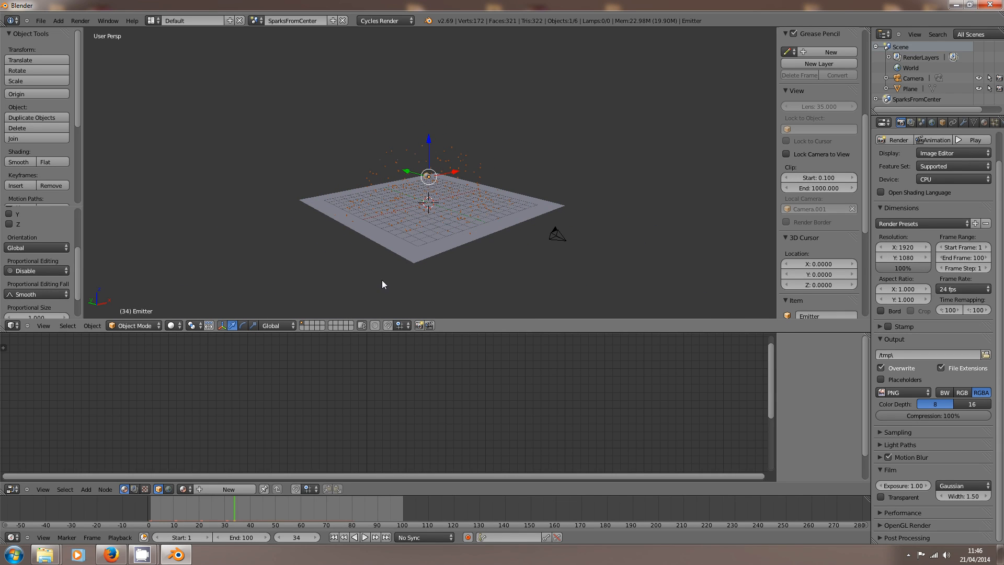
pyautogui.rightClick(404, 257)
pyautogui.scroll(3, 447, 226)
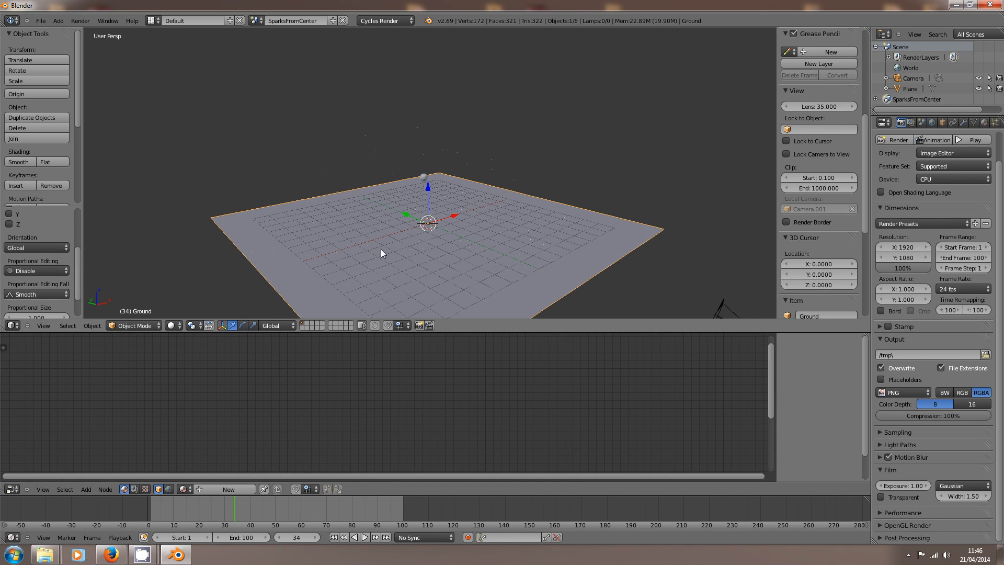
pyautogui.moveTo(424, 230); pyautogui.dragTo(387, 237, button='middle')
pyautogui.scroll(-3, 400, 238)
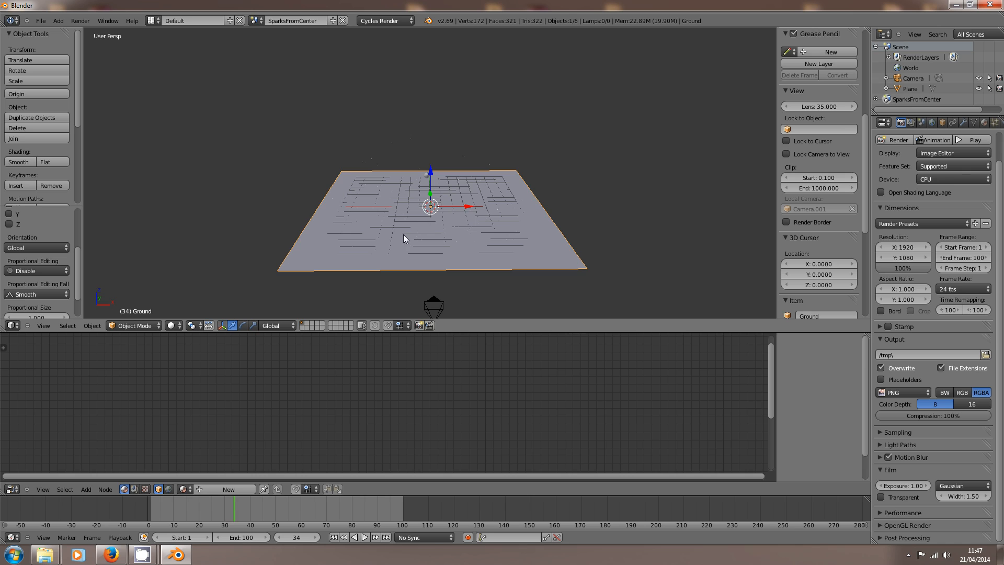
pyautogui.moveTo(358, 249); pyautogui.dragTo(371, 219, button='middle')
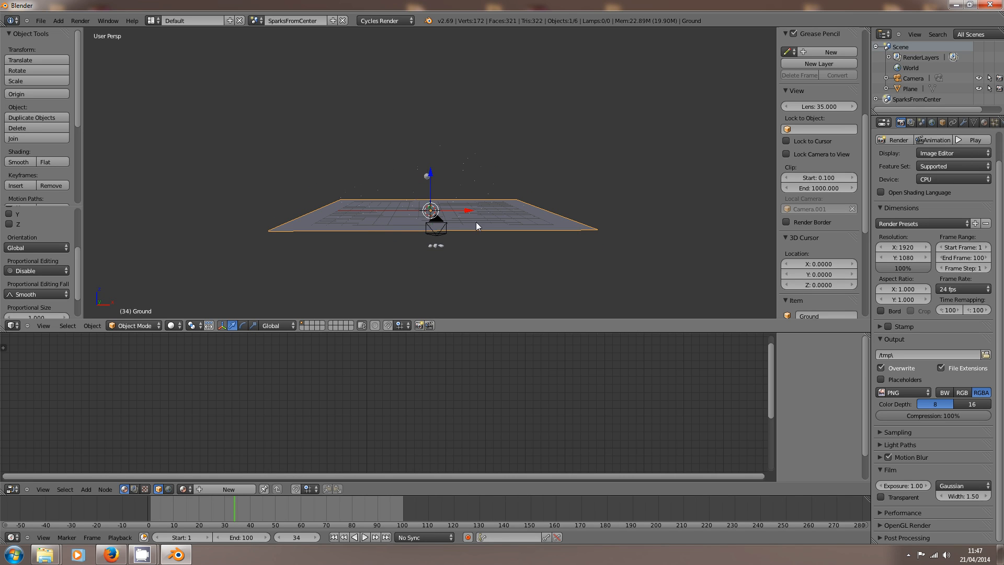
pyautogui.scroll(1, 473, 223)
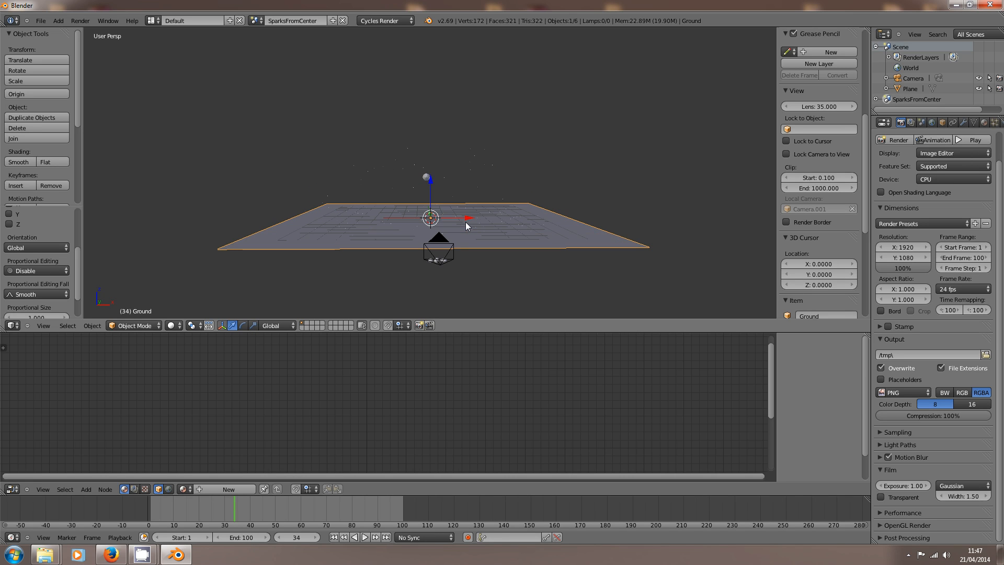
# Close Blender and the file browser window that shows the car bomb shot's Compositing folder
pyautogui.click(991, 6)
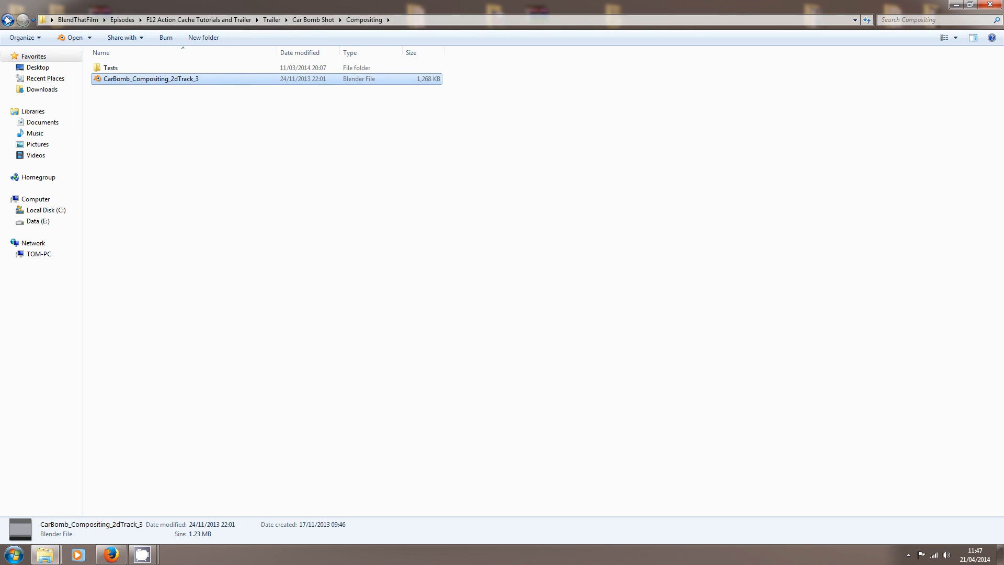
pyautogui.click(7, 20)
pyautogui.click(989, 5)
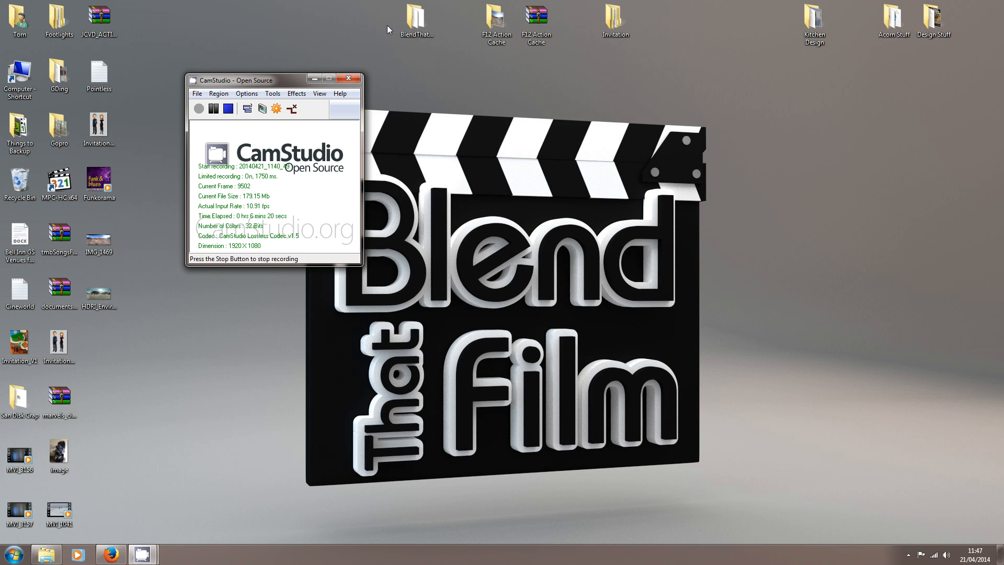
# Open the F12 Action Cache folder from the desktop in a maximized window and leave none of its items selected
pyautogui.doubleClick(498, 24)
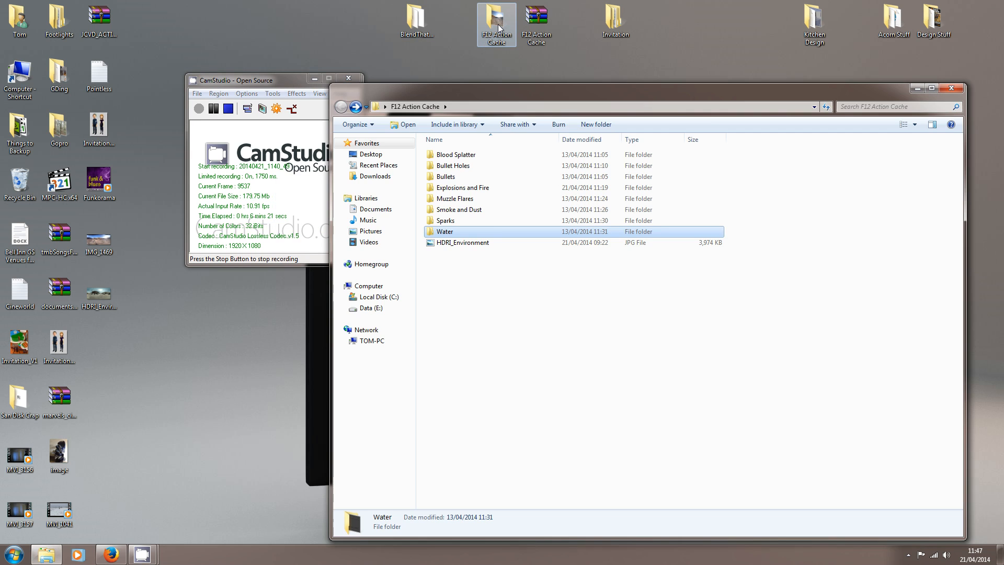
pyautogui.doubleClick(499, 85)
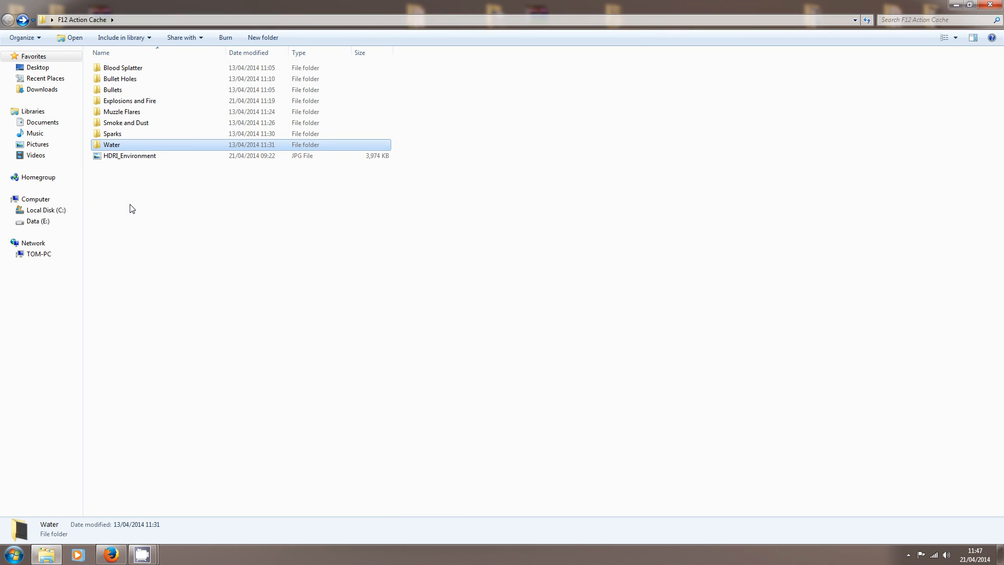
pyautogui.moveTo(157, 270); pyautogui.dragTo(140, 189)
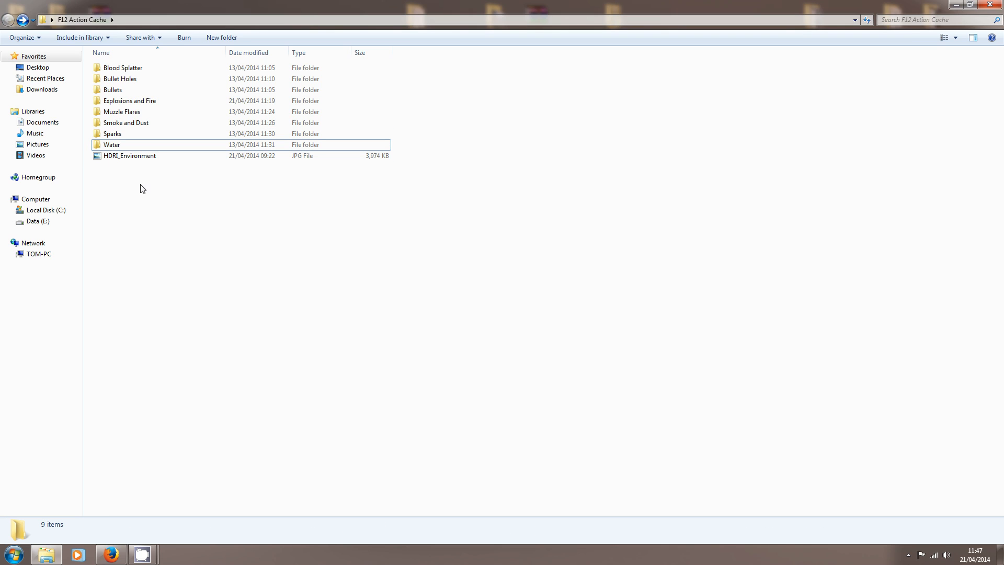
pyautogui.click(112, 69)
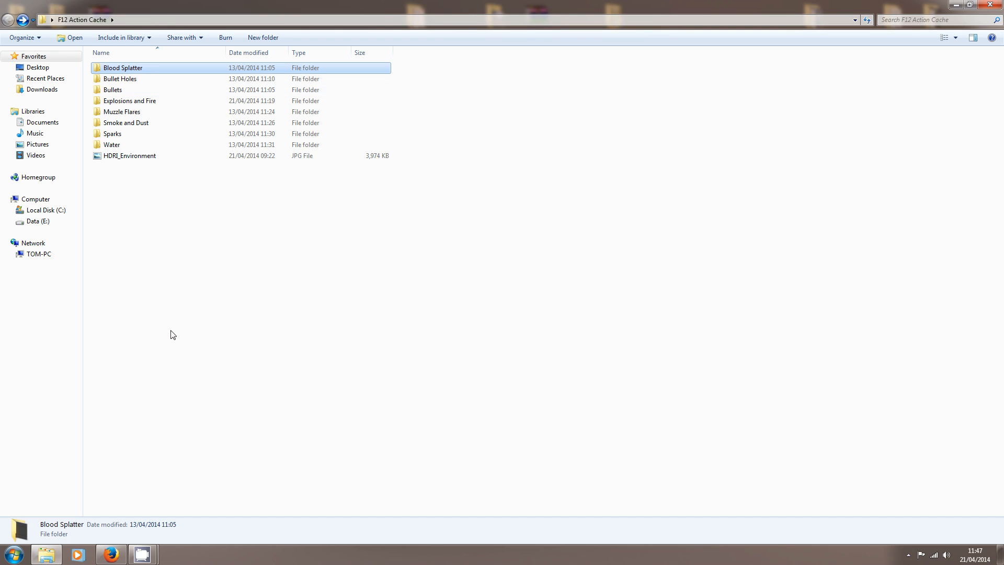
pyautogui.click(159, 271)
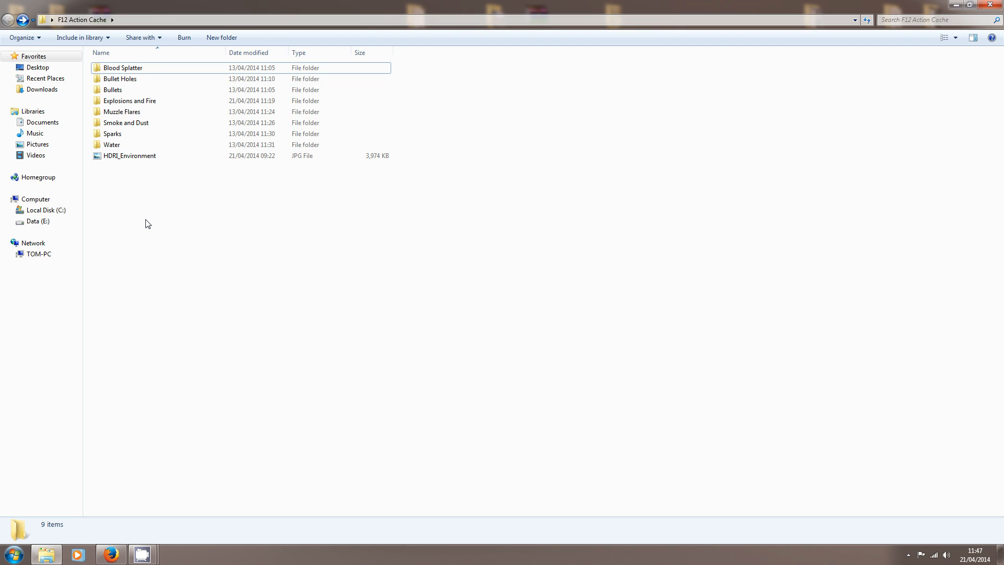